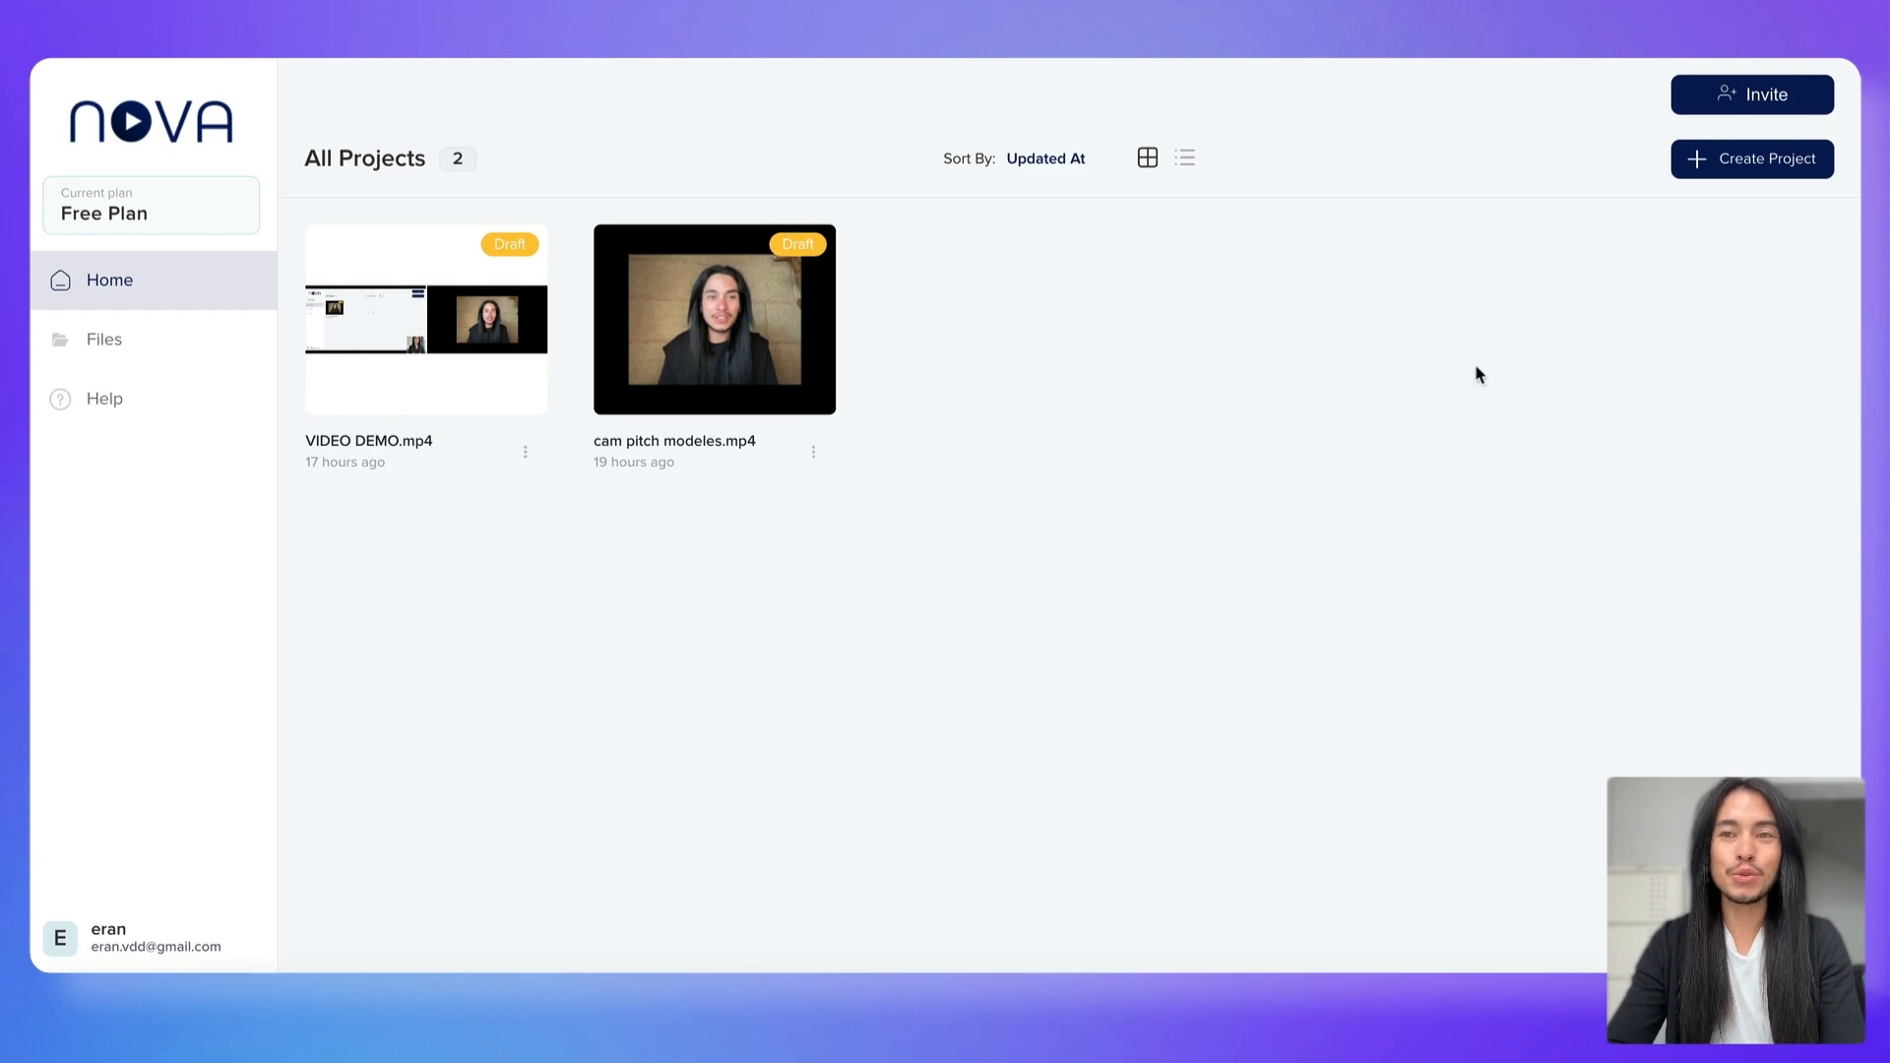
- Create a new project and upload the video IMG_5199.MOV from the downloads folder
left_click(1737, 162)
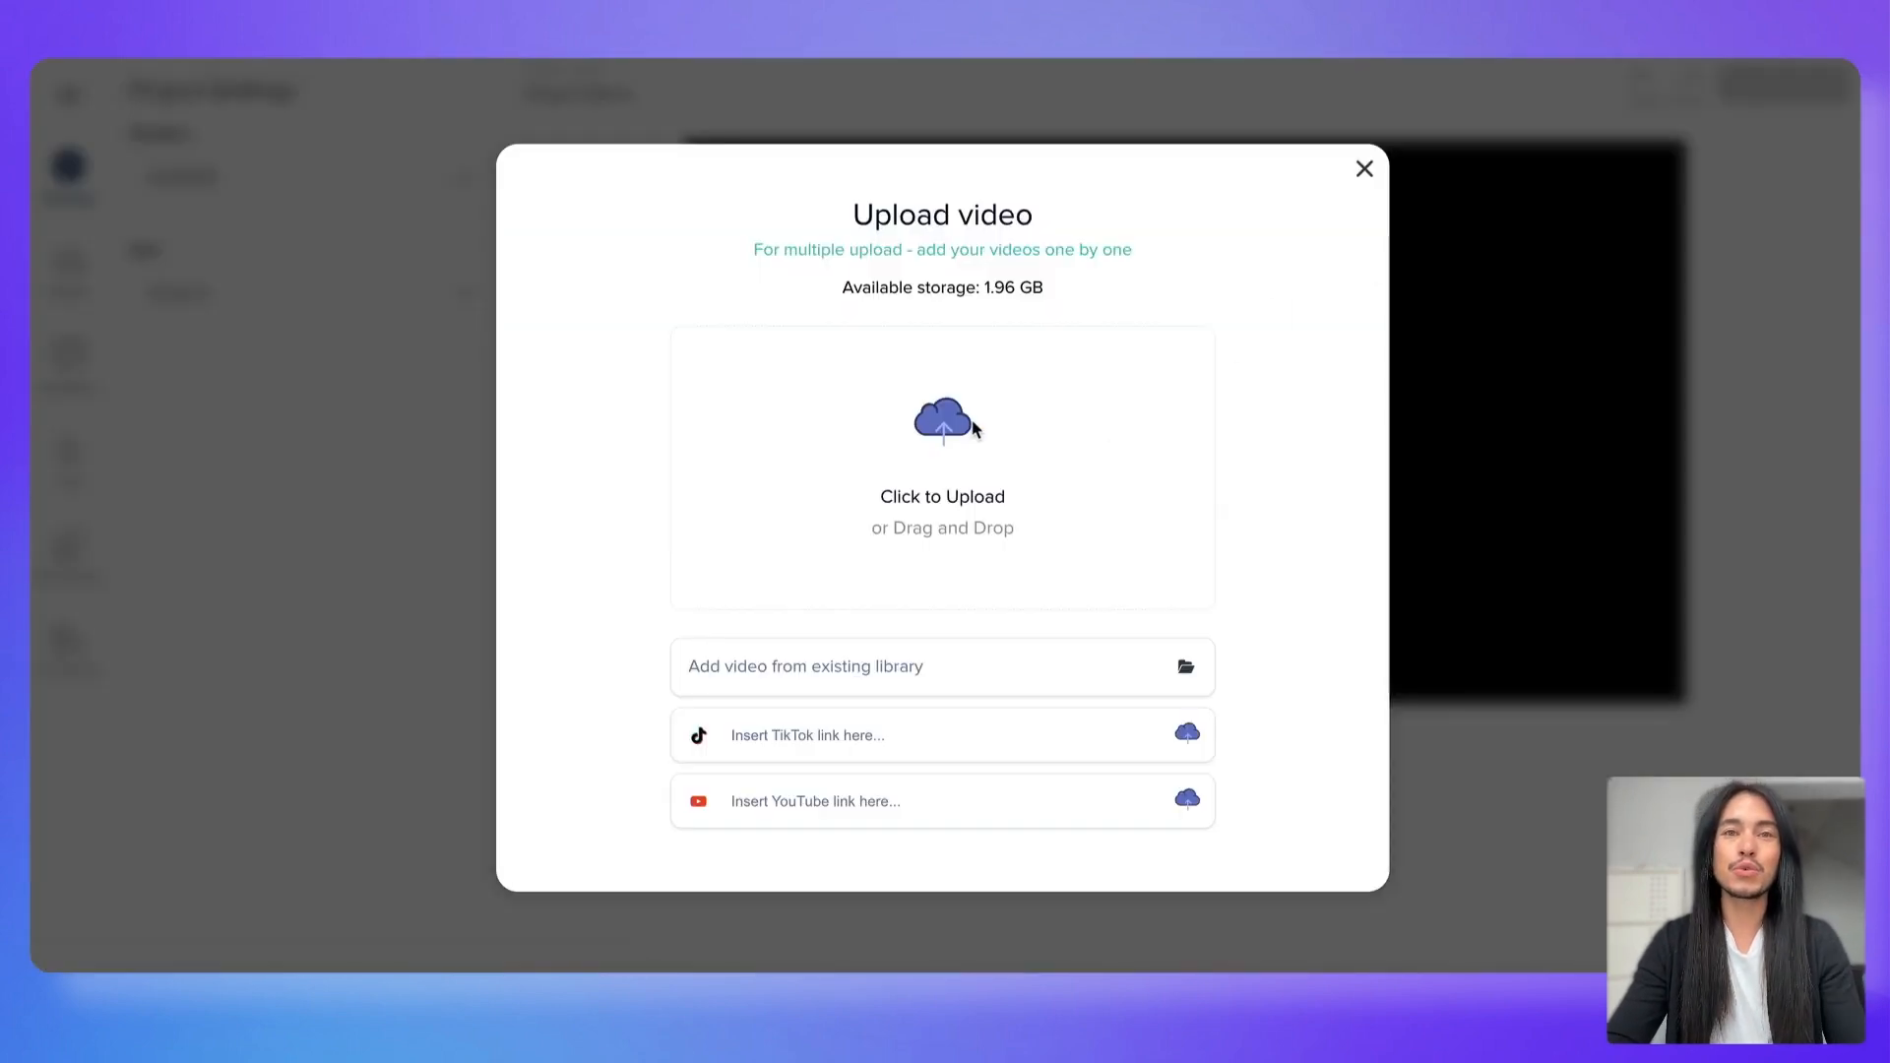
left_click(966, 431)
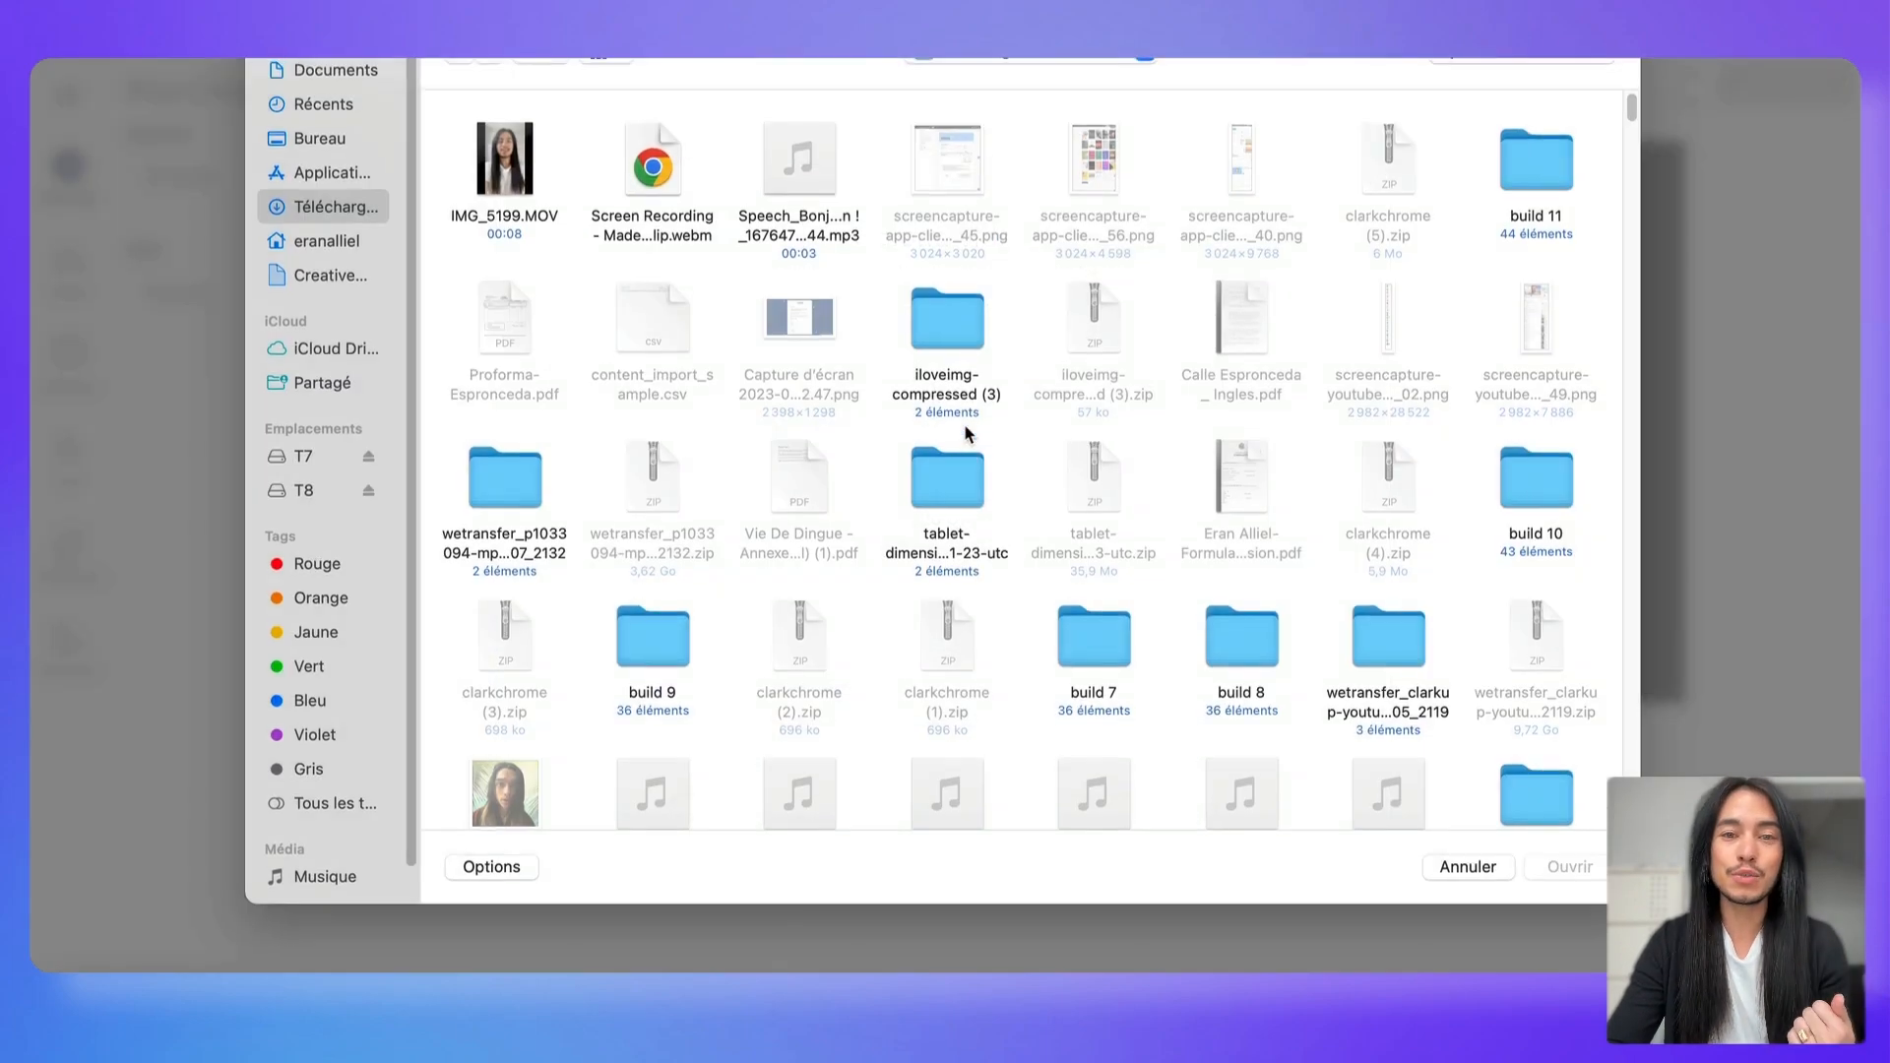
left_click(499, 133)
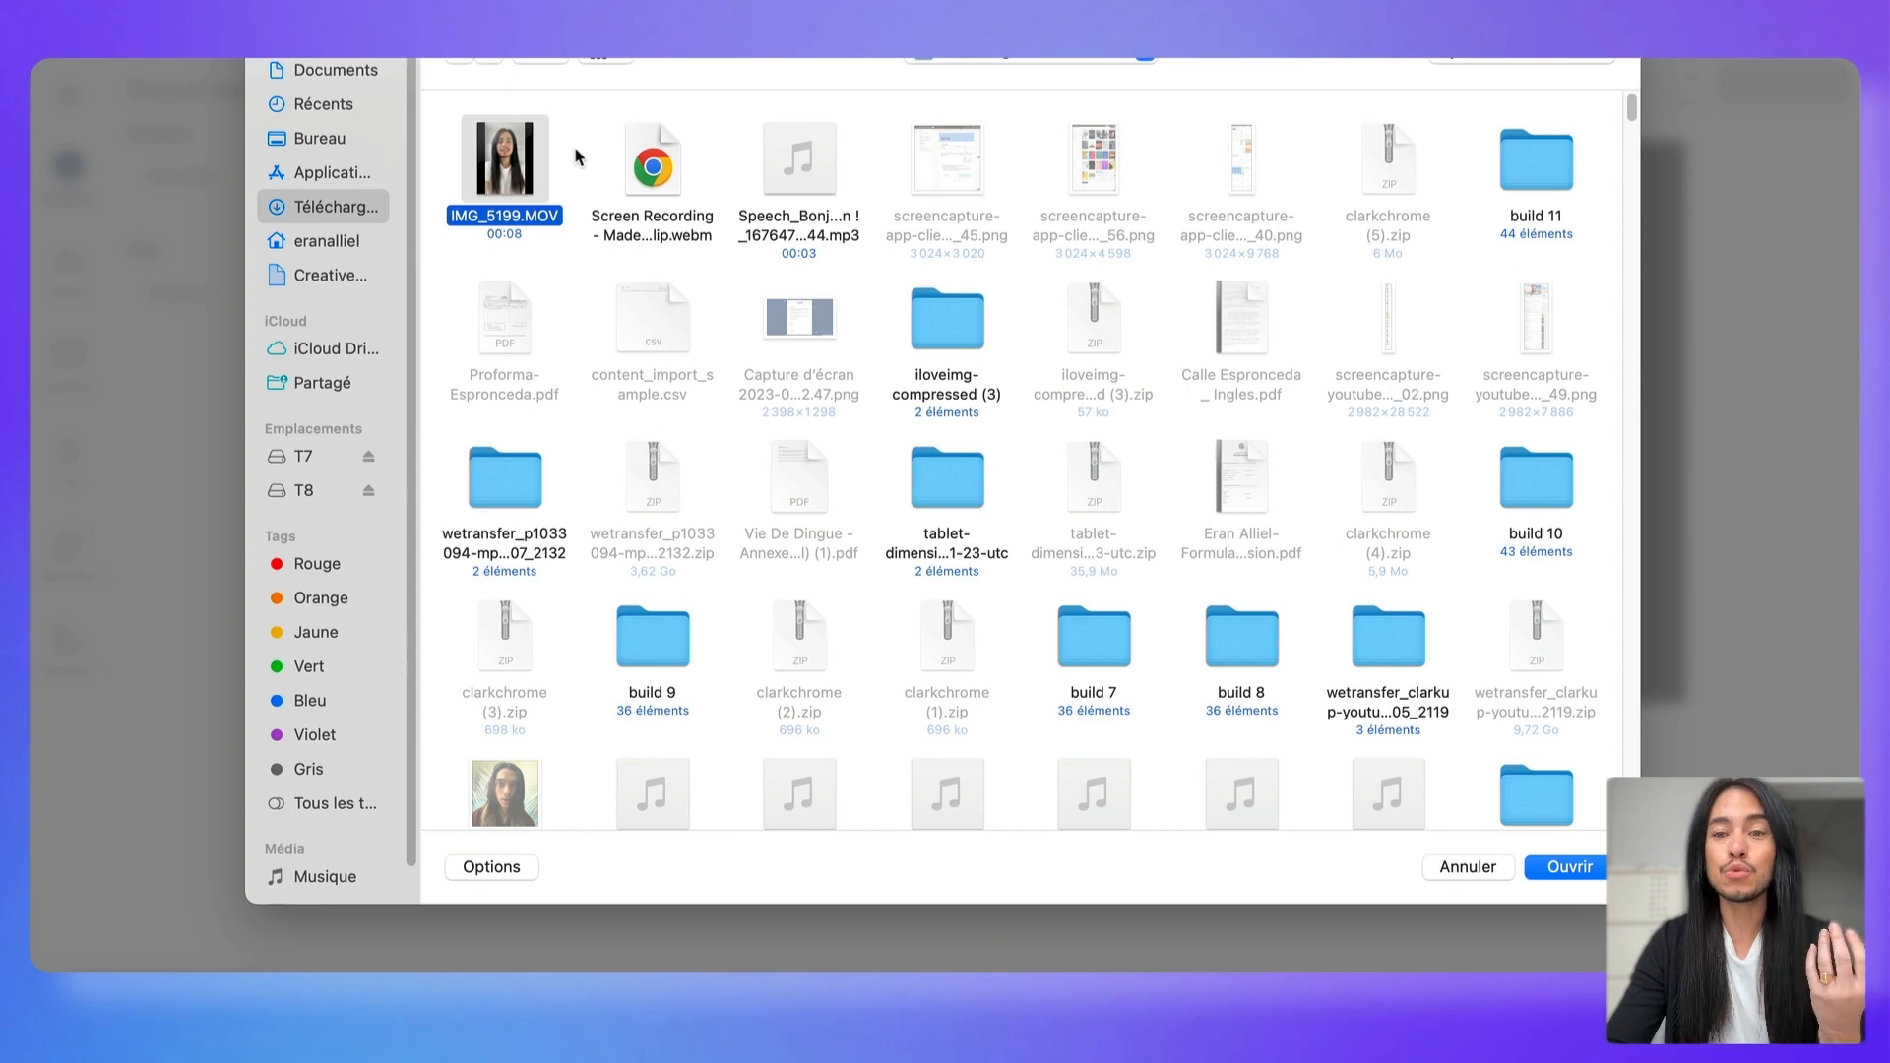
left_click(1569, 867)
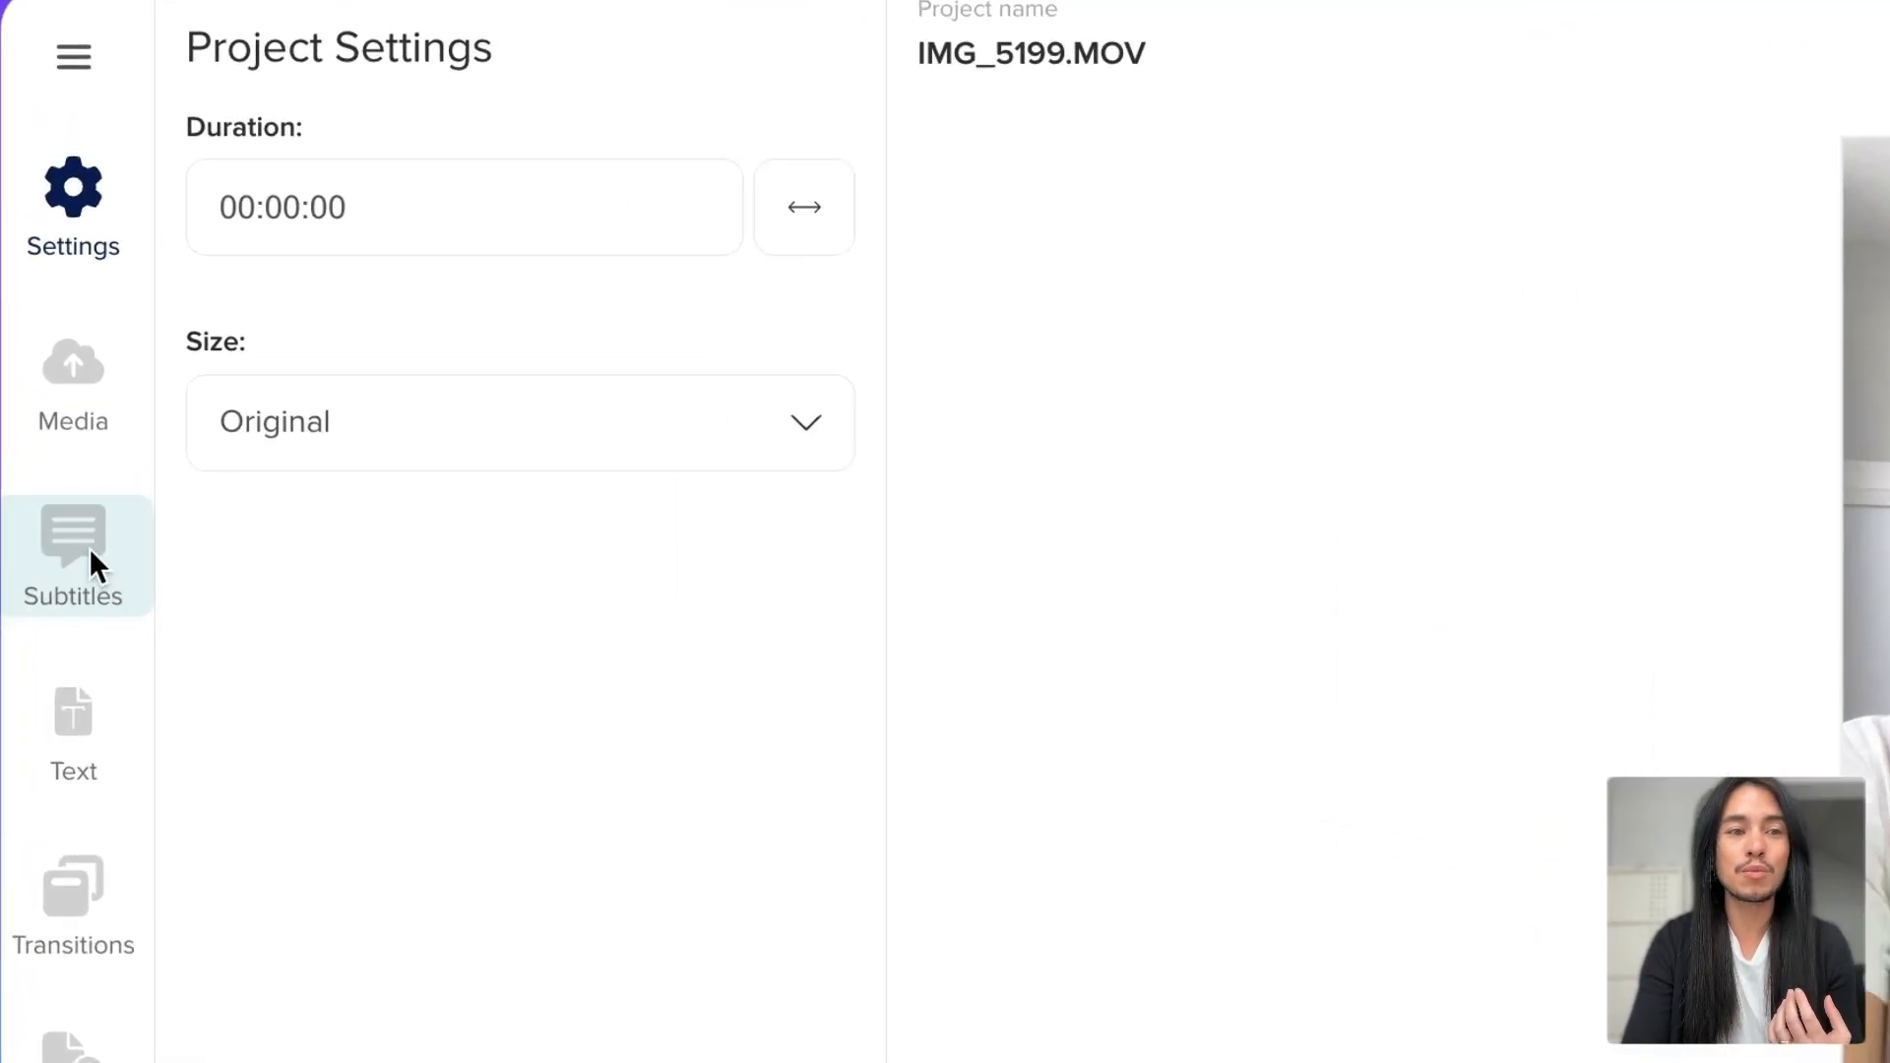
- Generate auto subtitles for IMG_5199.MOV with French (France) as the spoken language
left_click(89, 559)
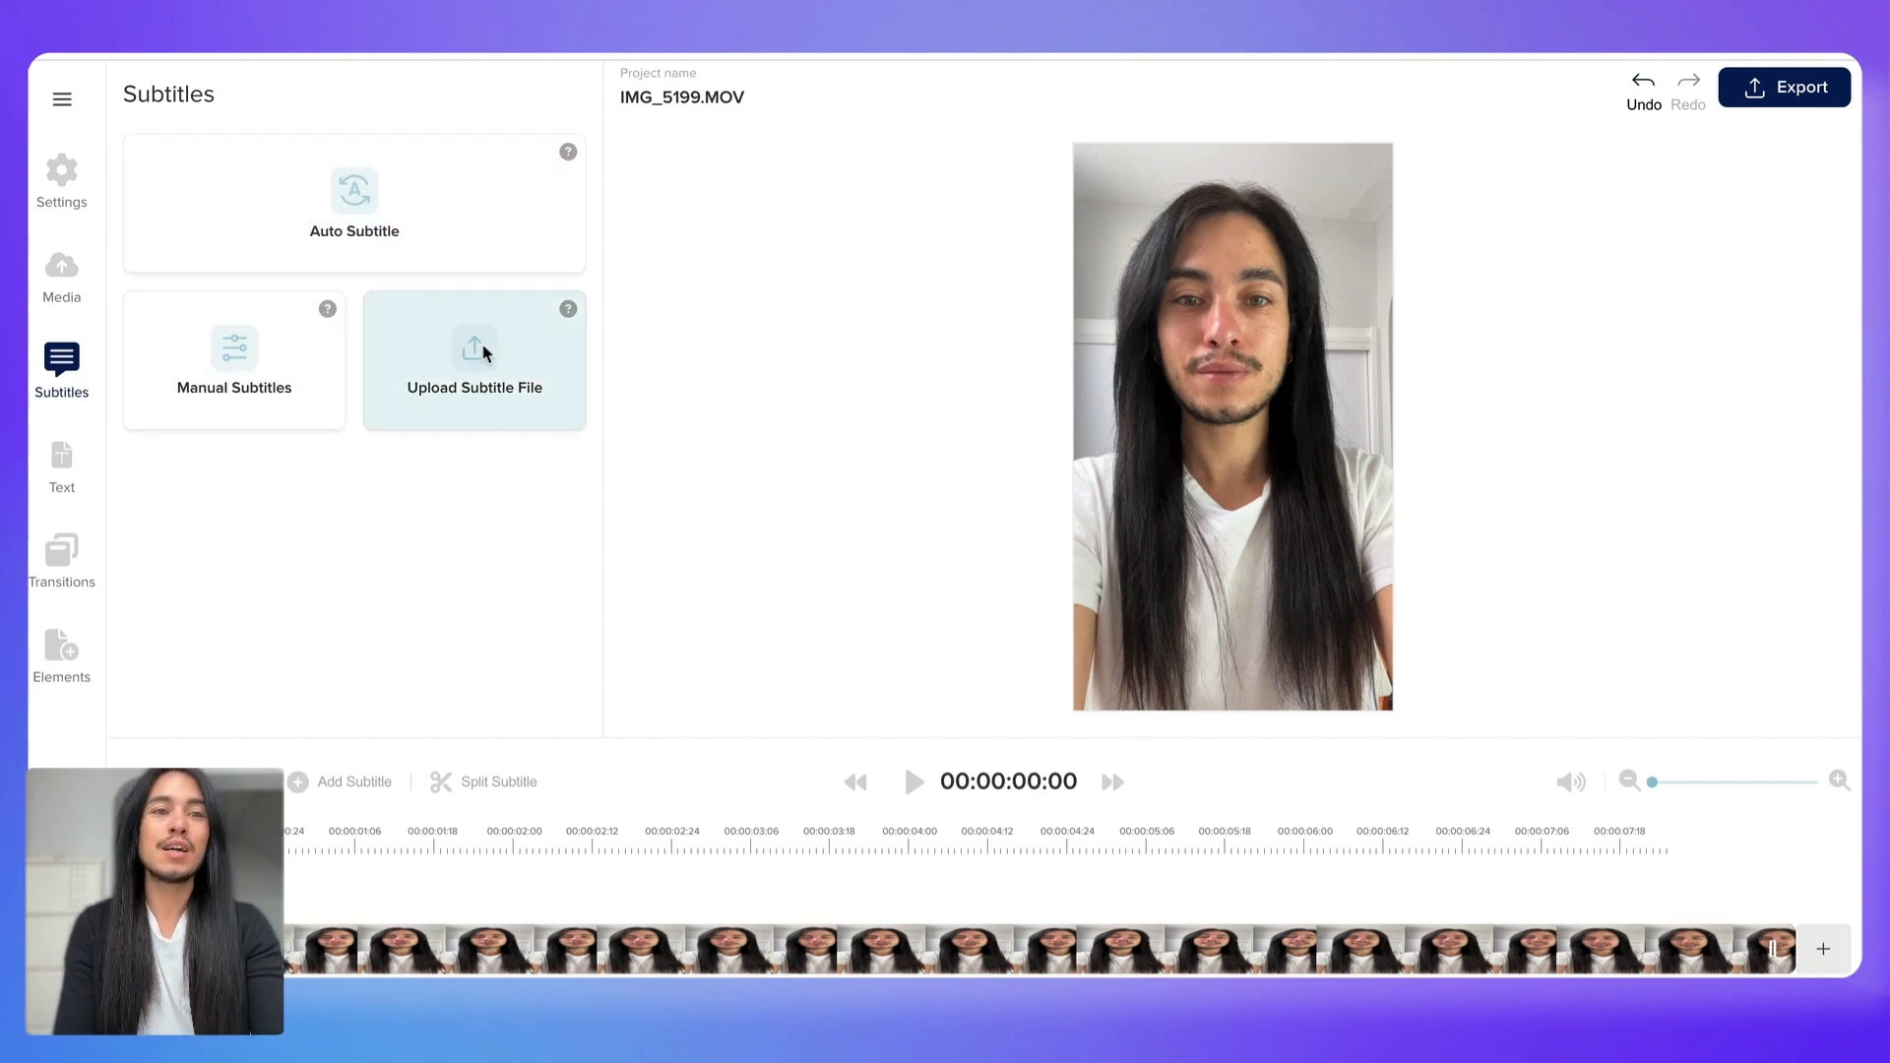
left_click(356, 192)
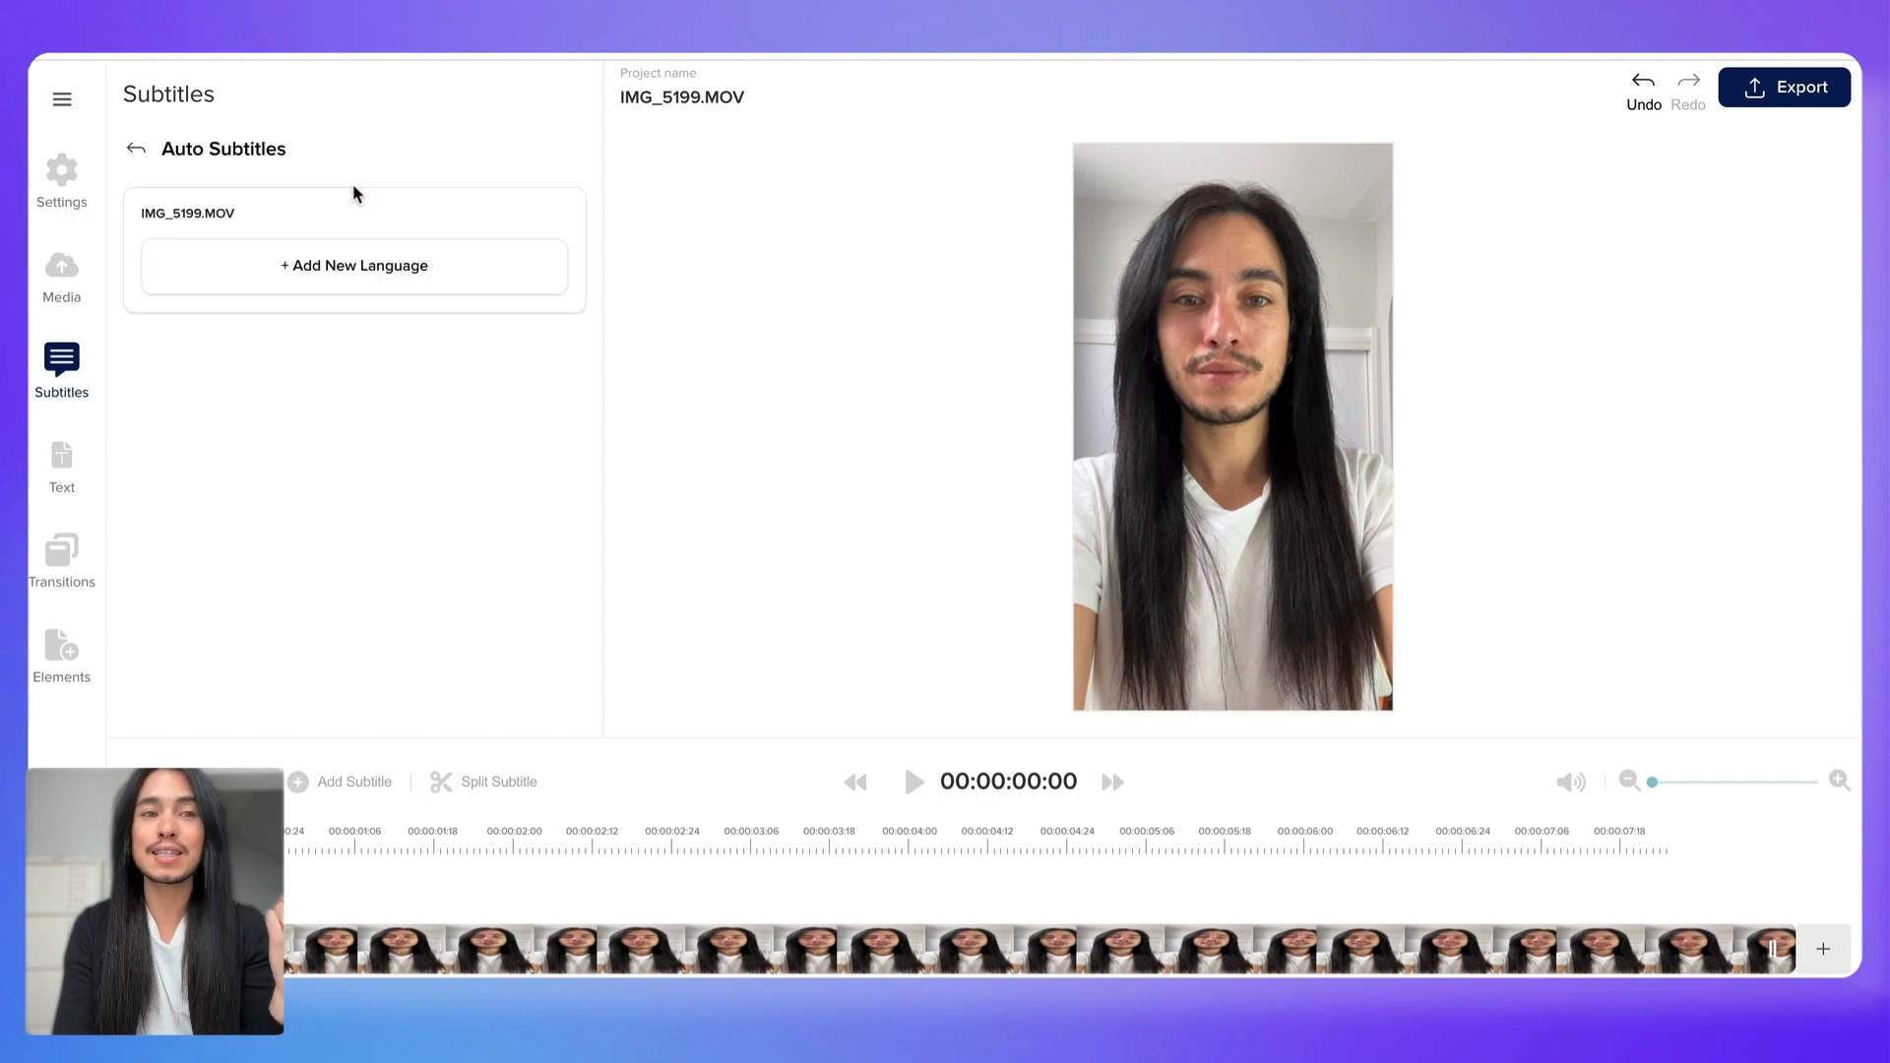
left_click(338, 273)
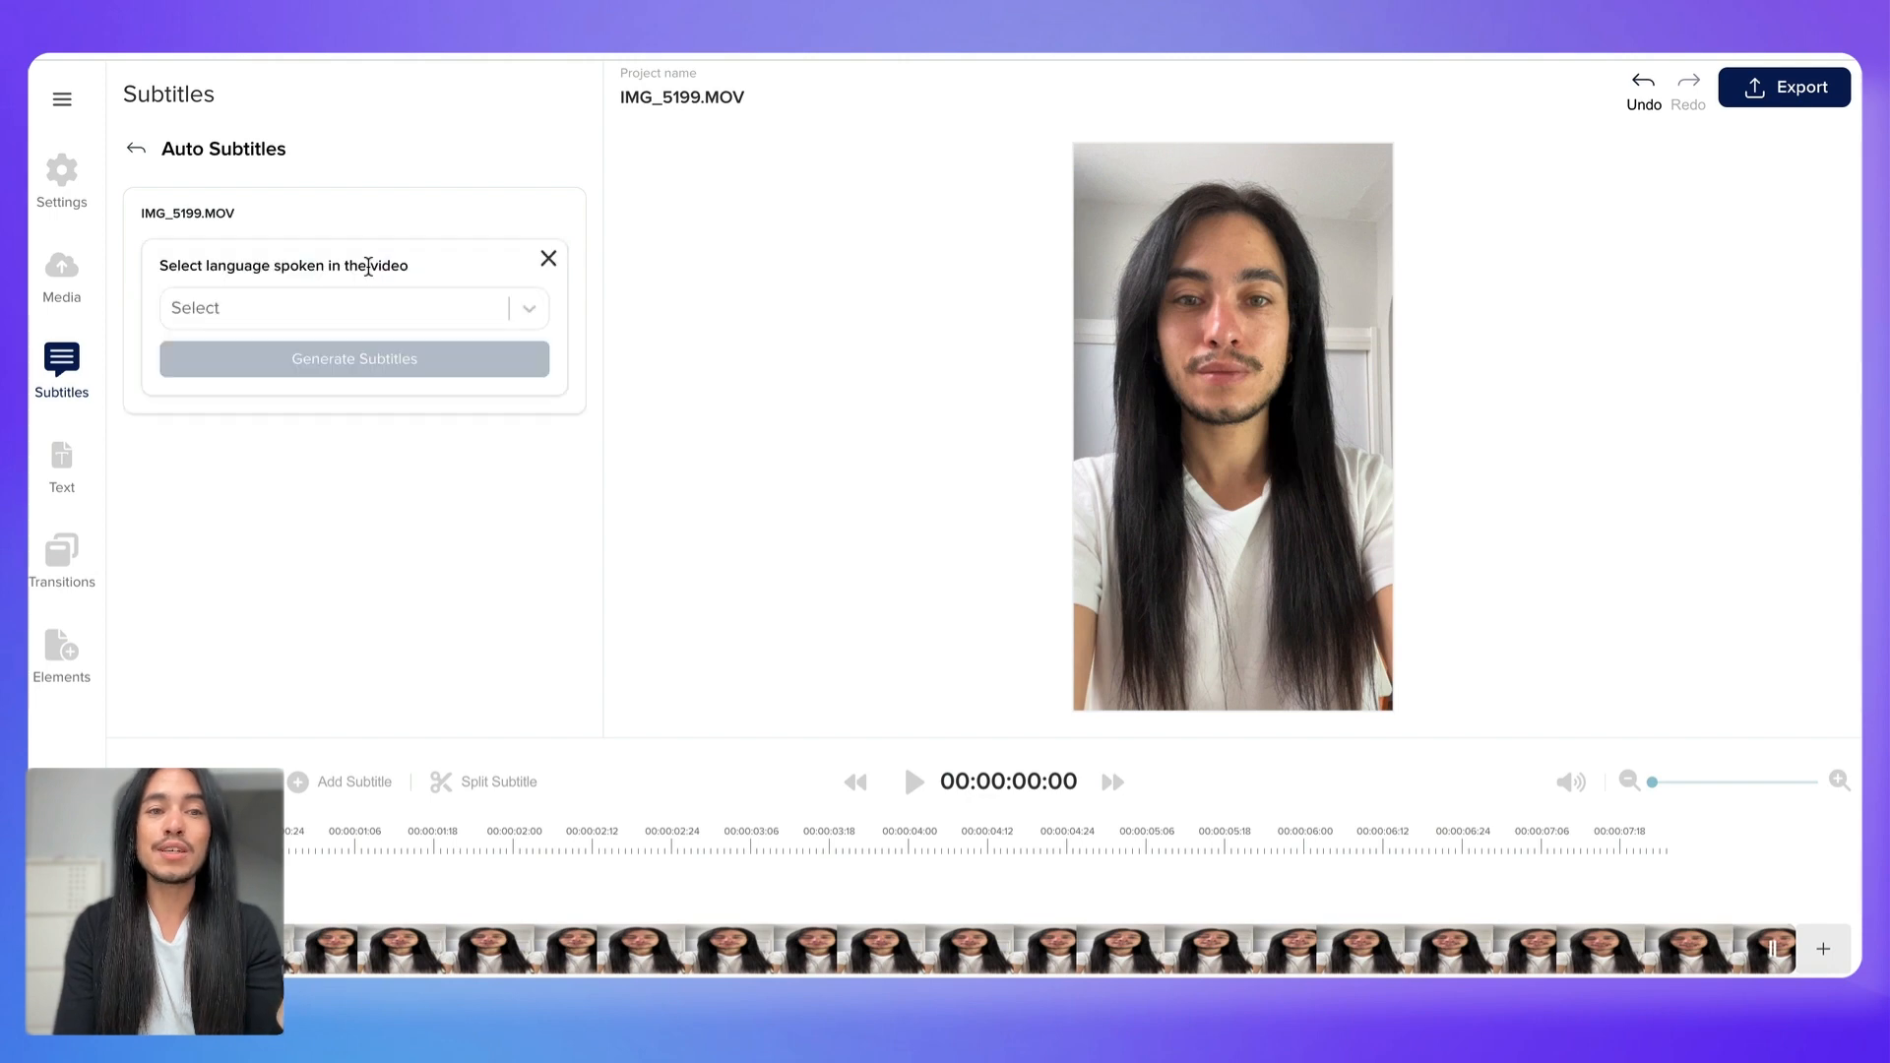
left_click(528, 311)
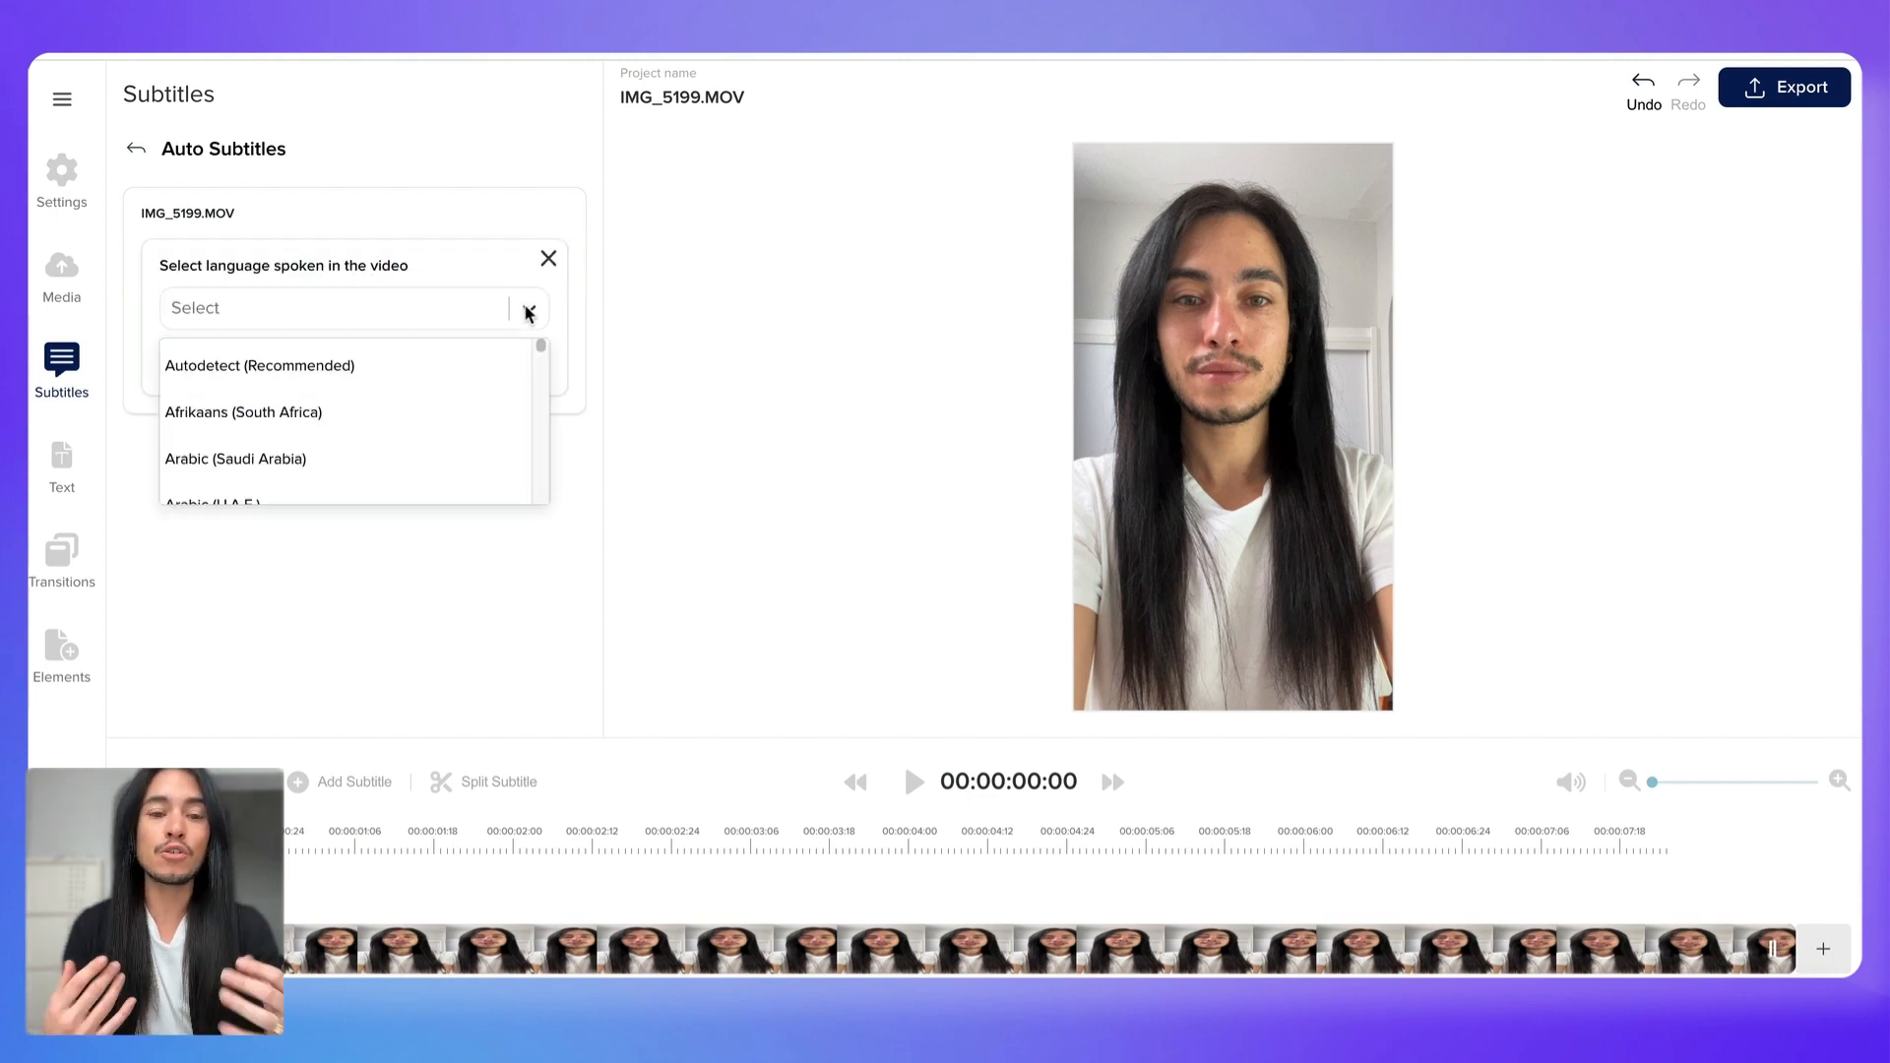
type("fre")
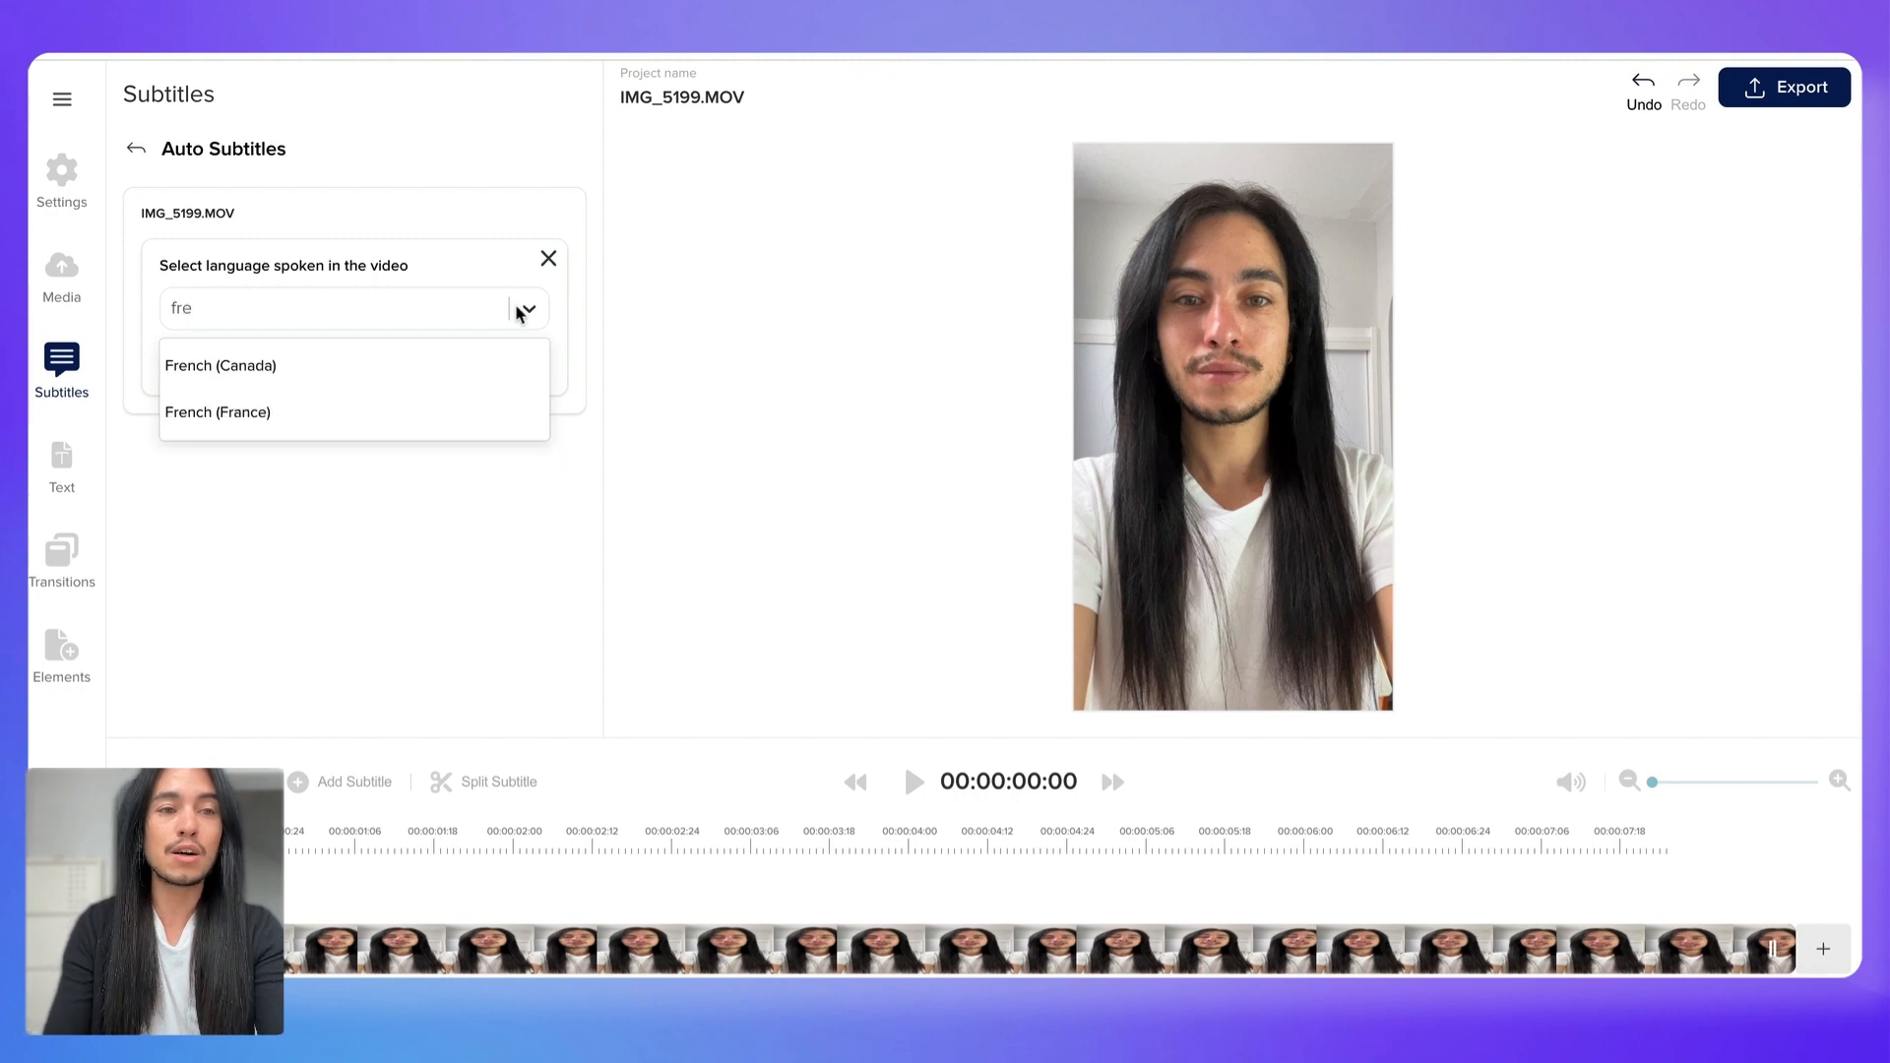
left_click(345, 428)
left_click(346, 360)
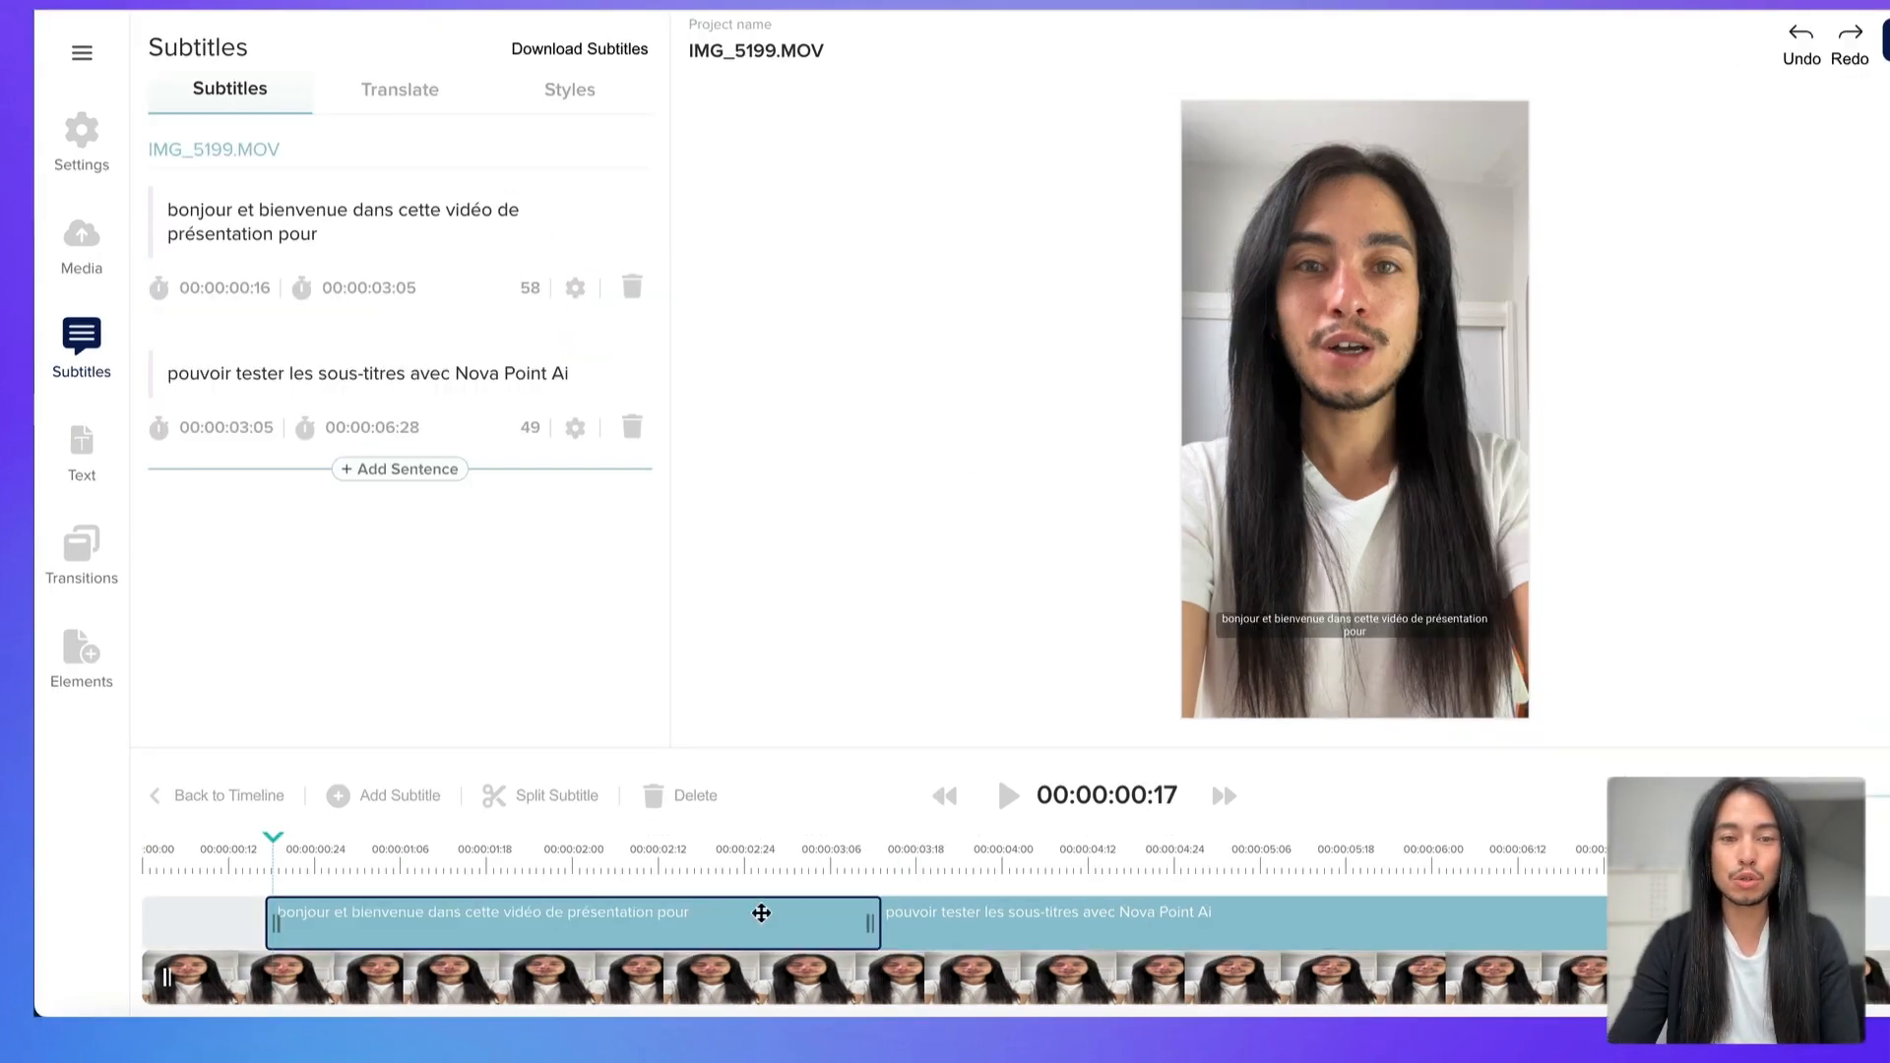
- Set the subtitle style's font to HelveticaNowTextBlack and its size to 42
left_click(1046, 916)
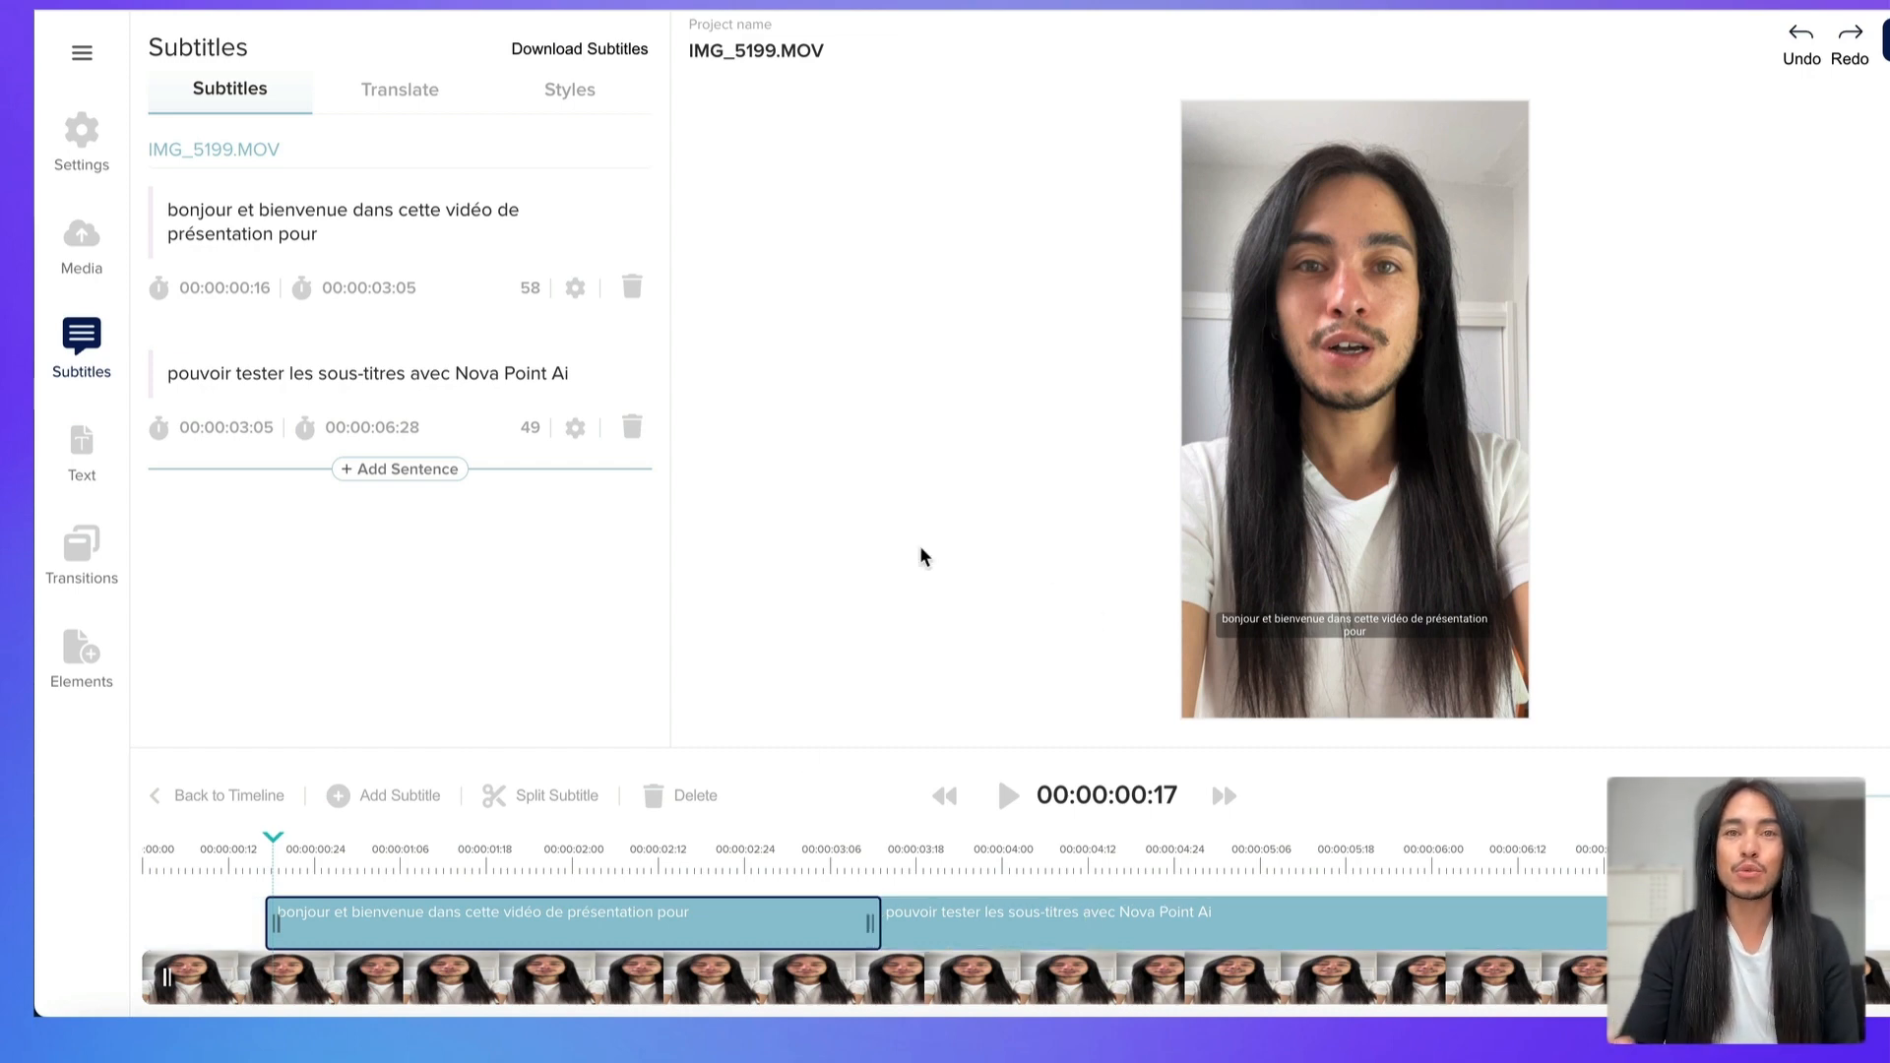
left_click(553, 104)
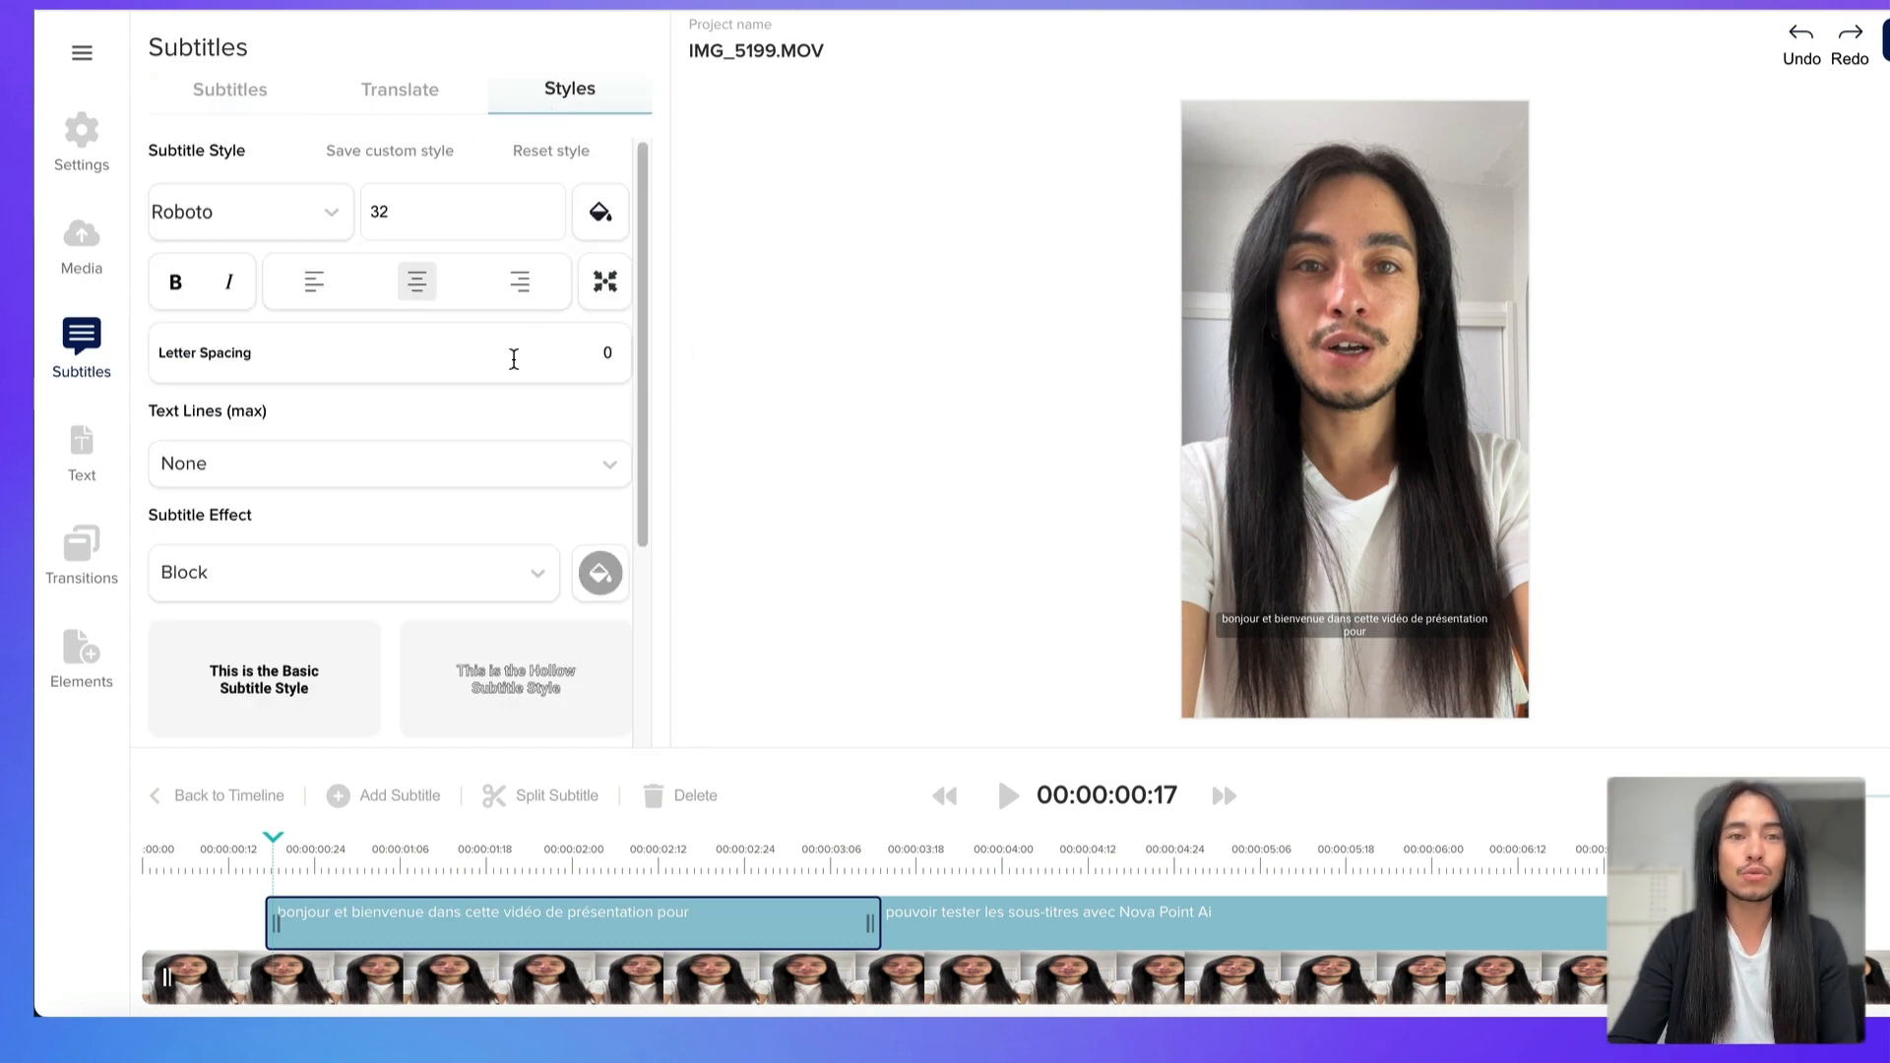
scroll(507, 393, "down", 3)
scroll(468, 380, "up", 3)
left_click(331, 211)
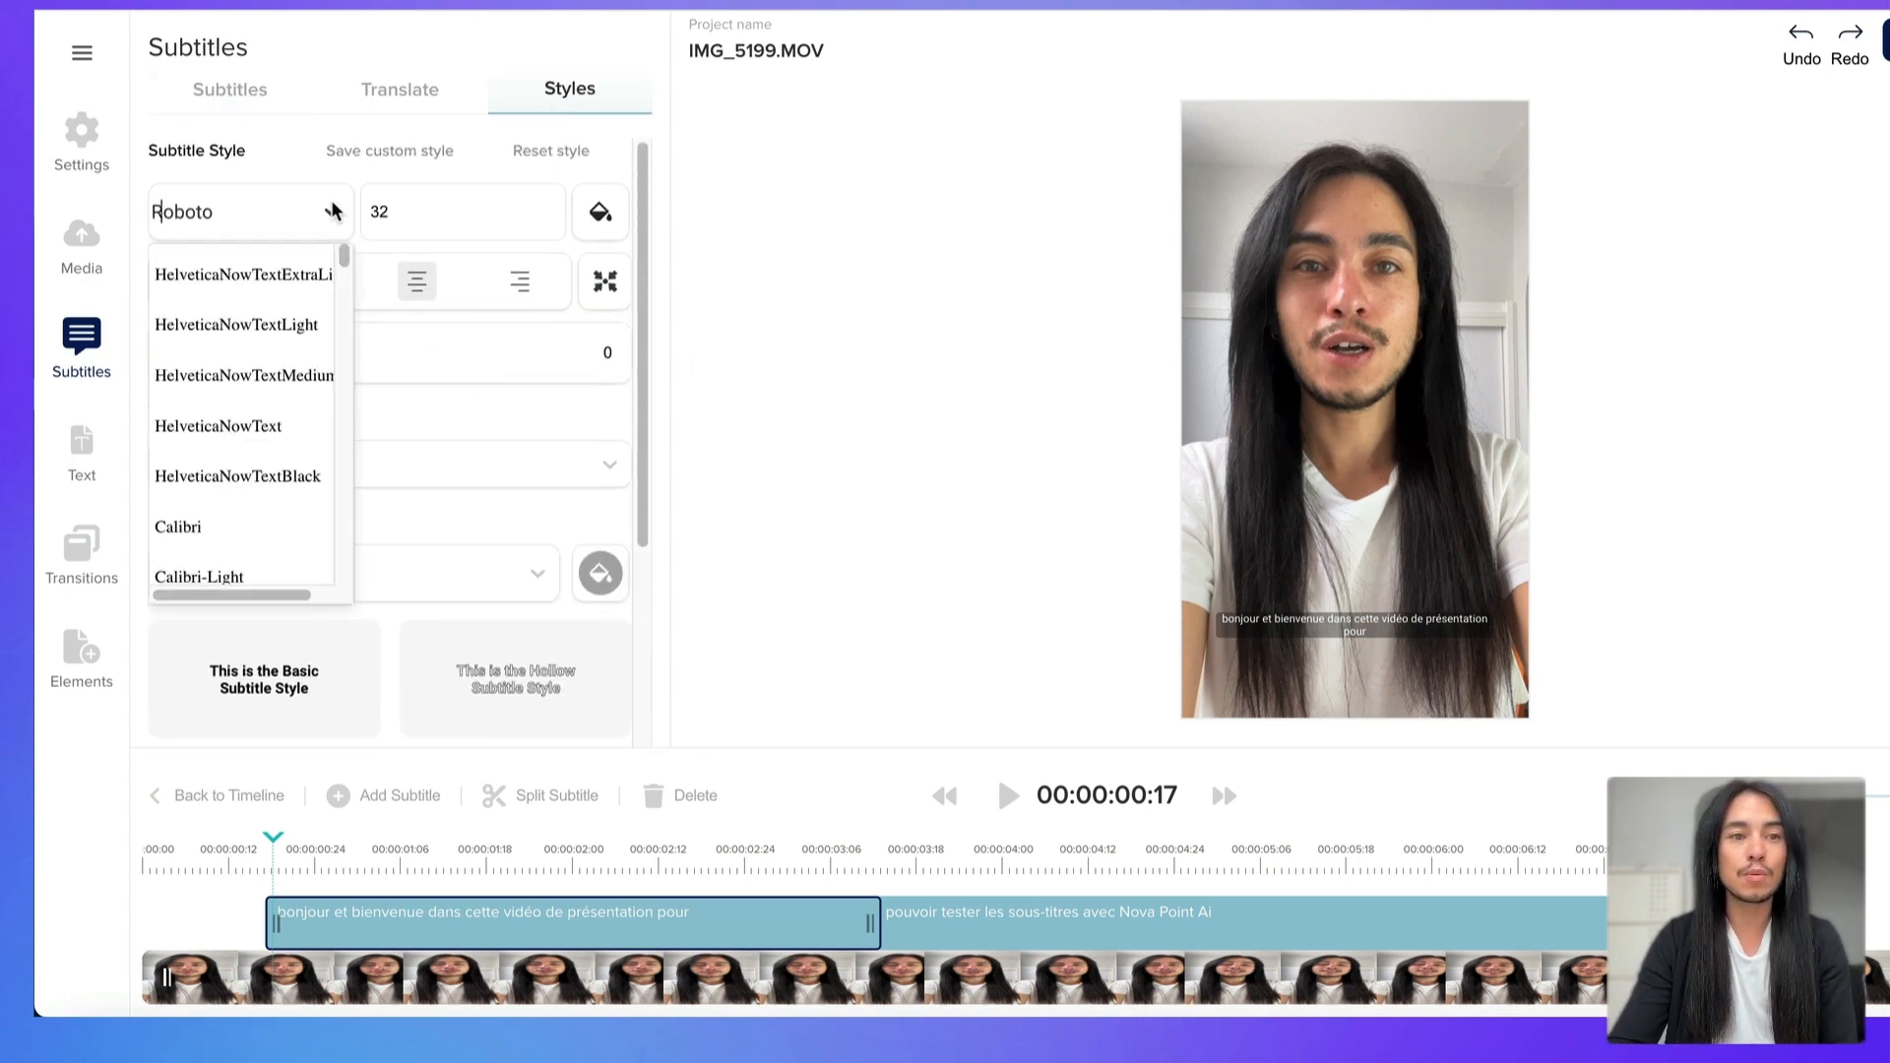
left_click(234, 481)
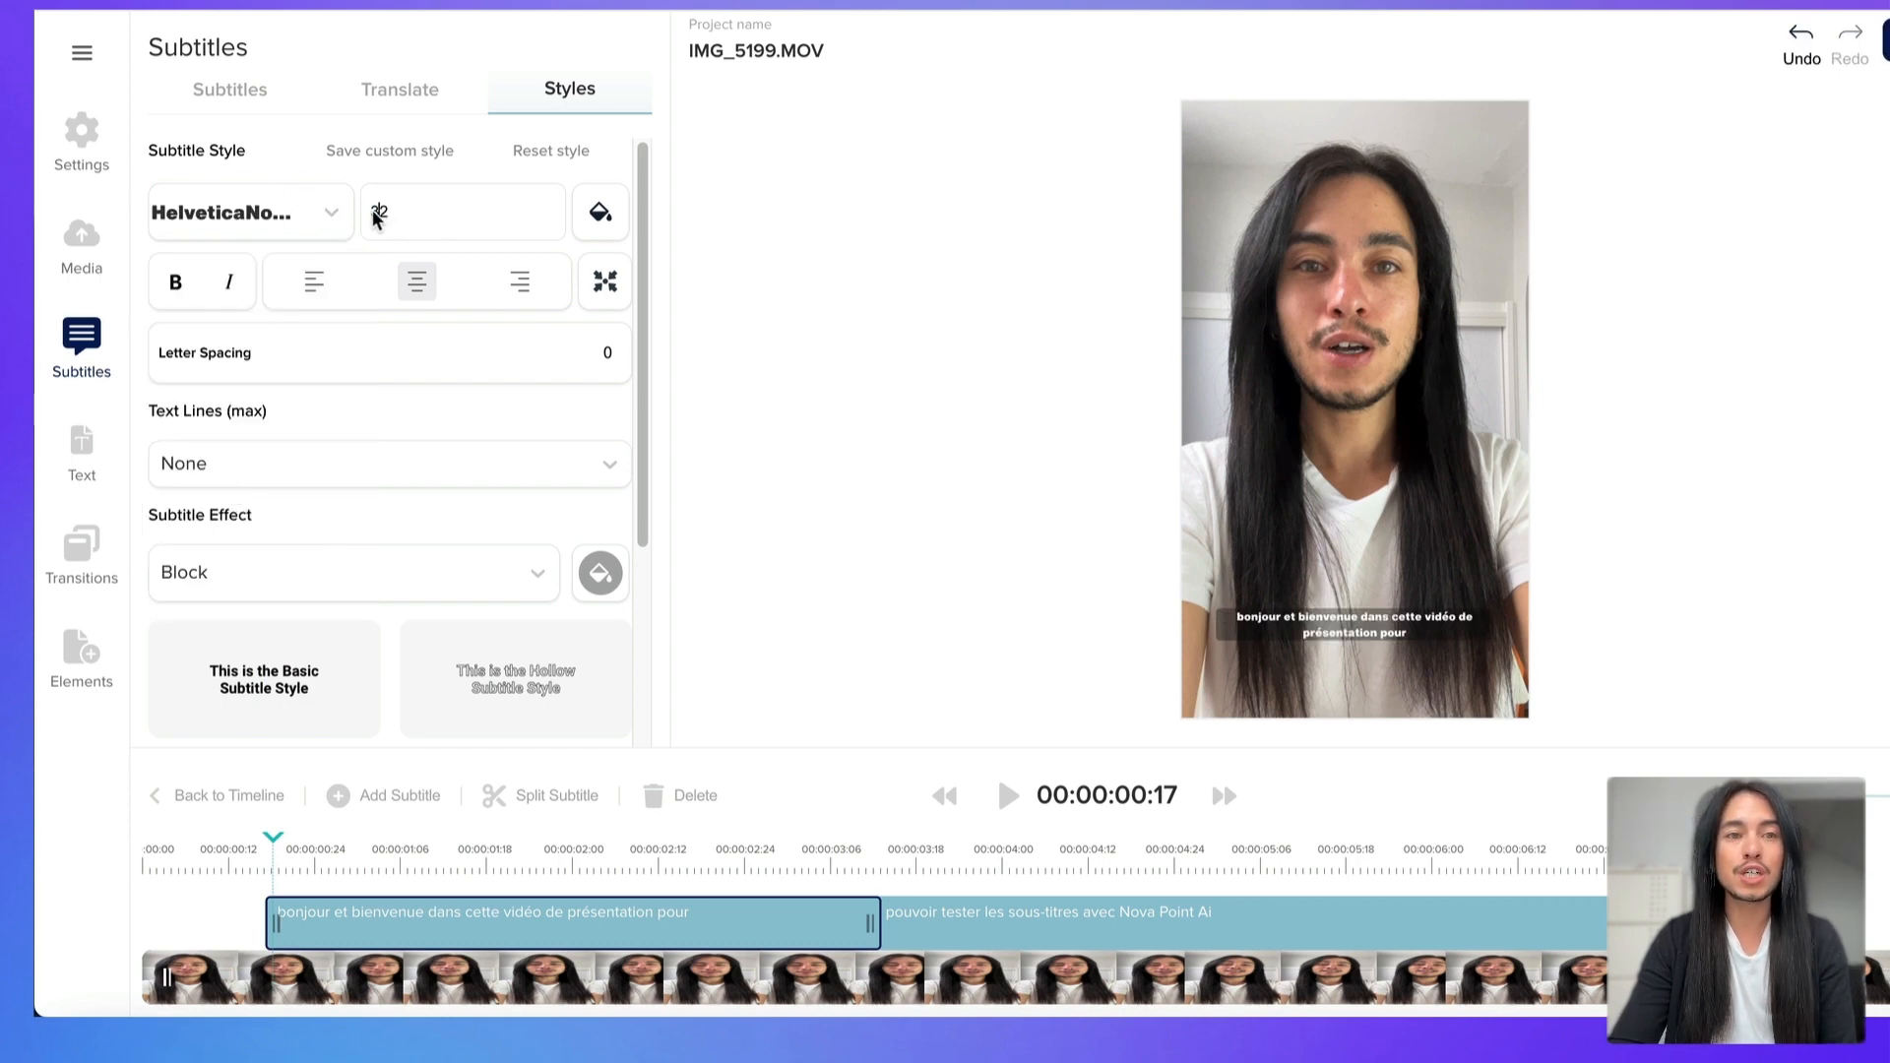
type("4")
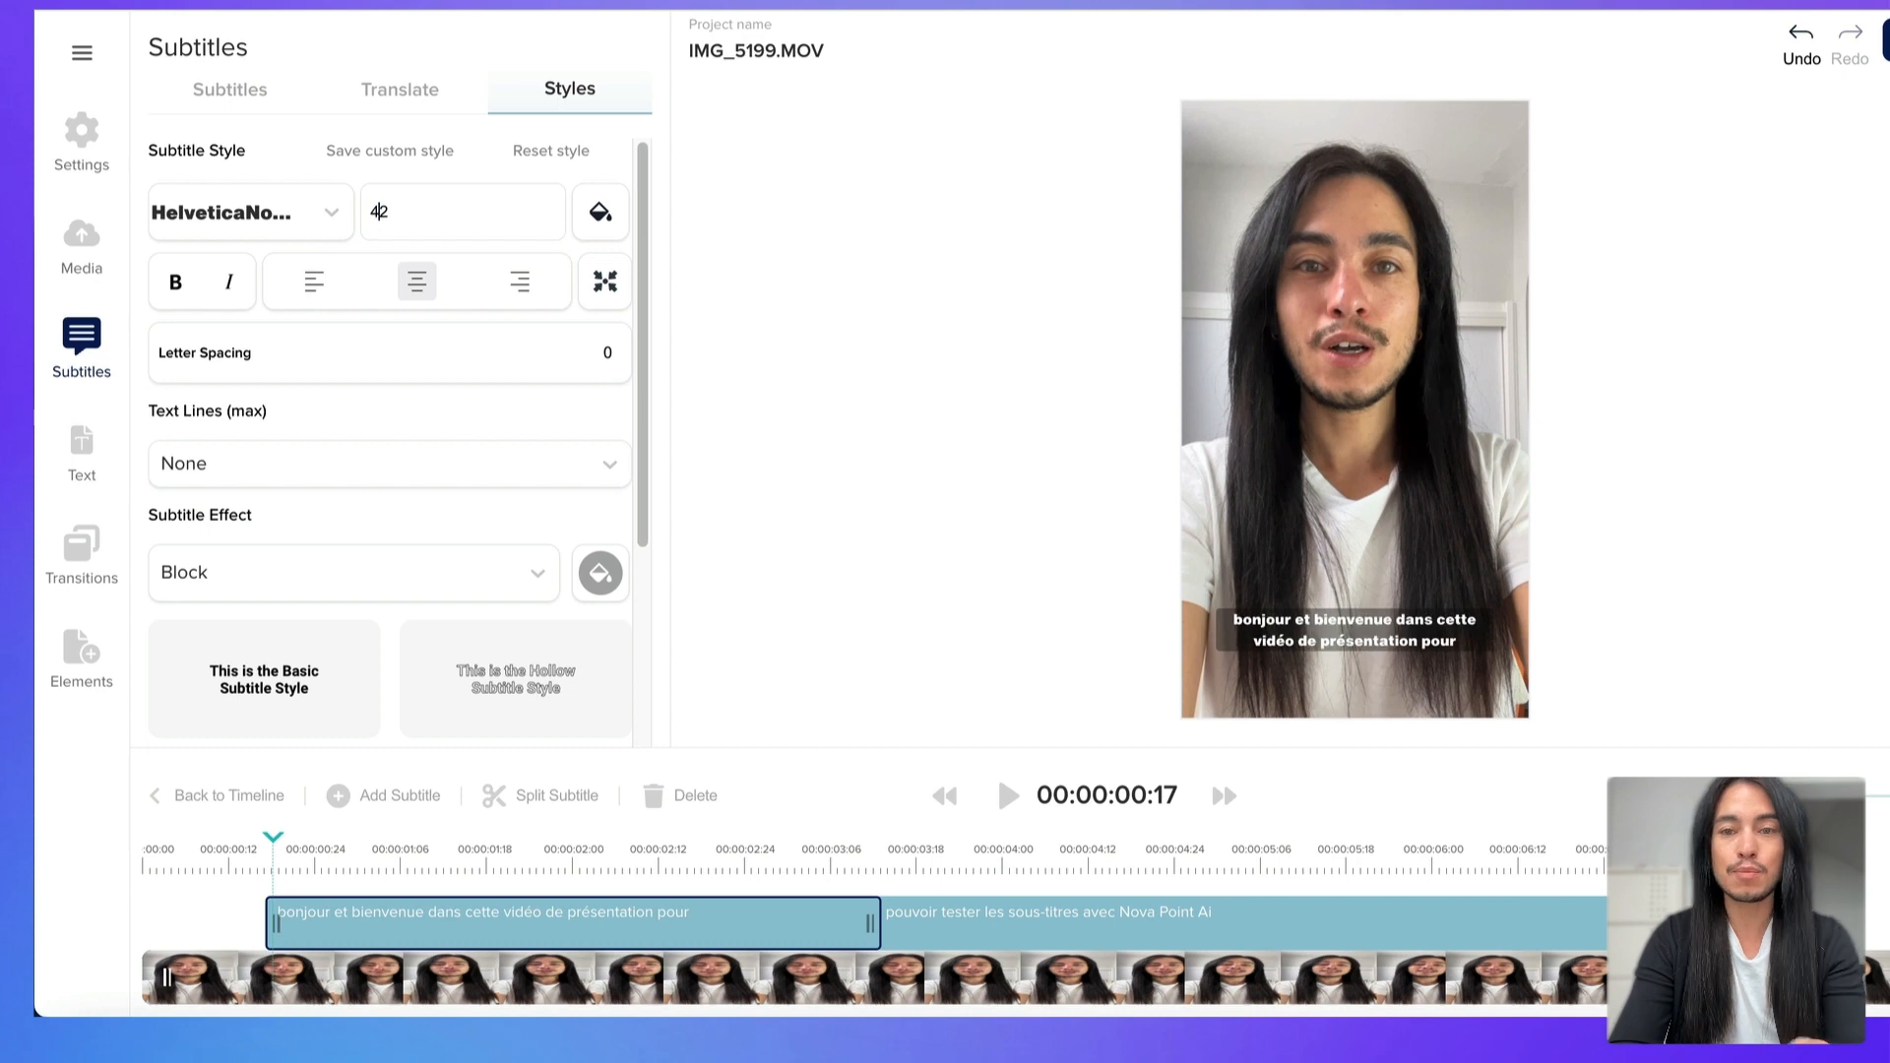
- Set the subtitle text colour to bright blue #0090ff
left_click(600, 213)
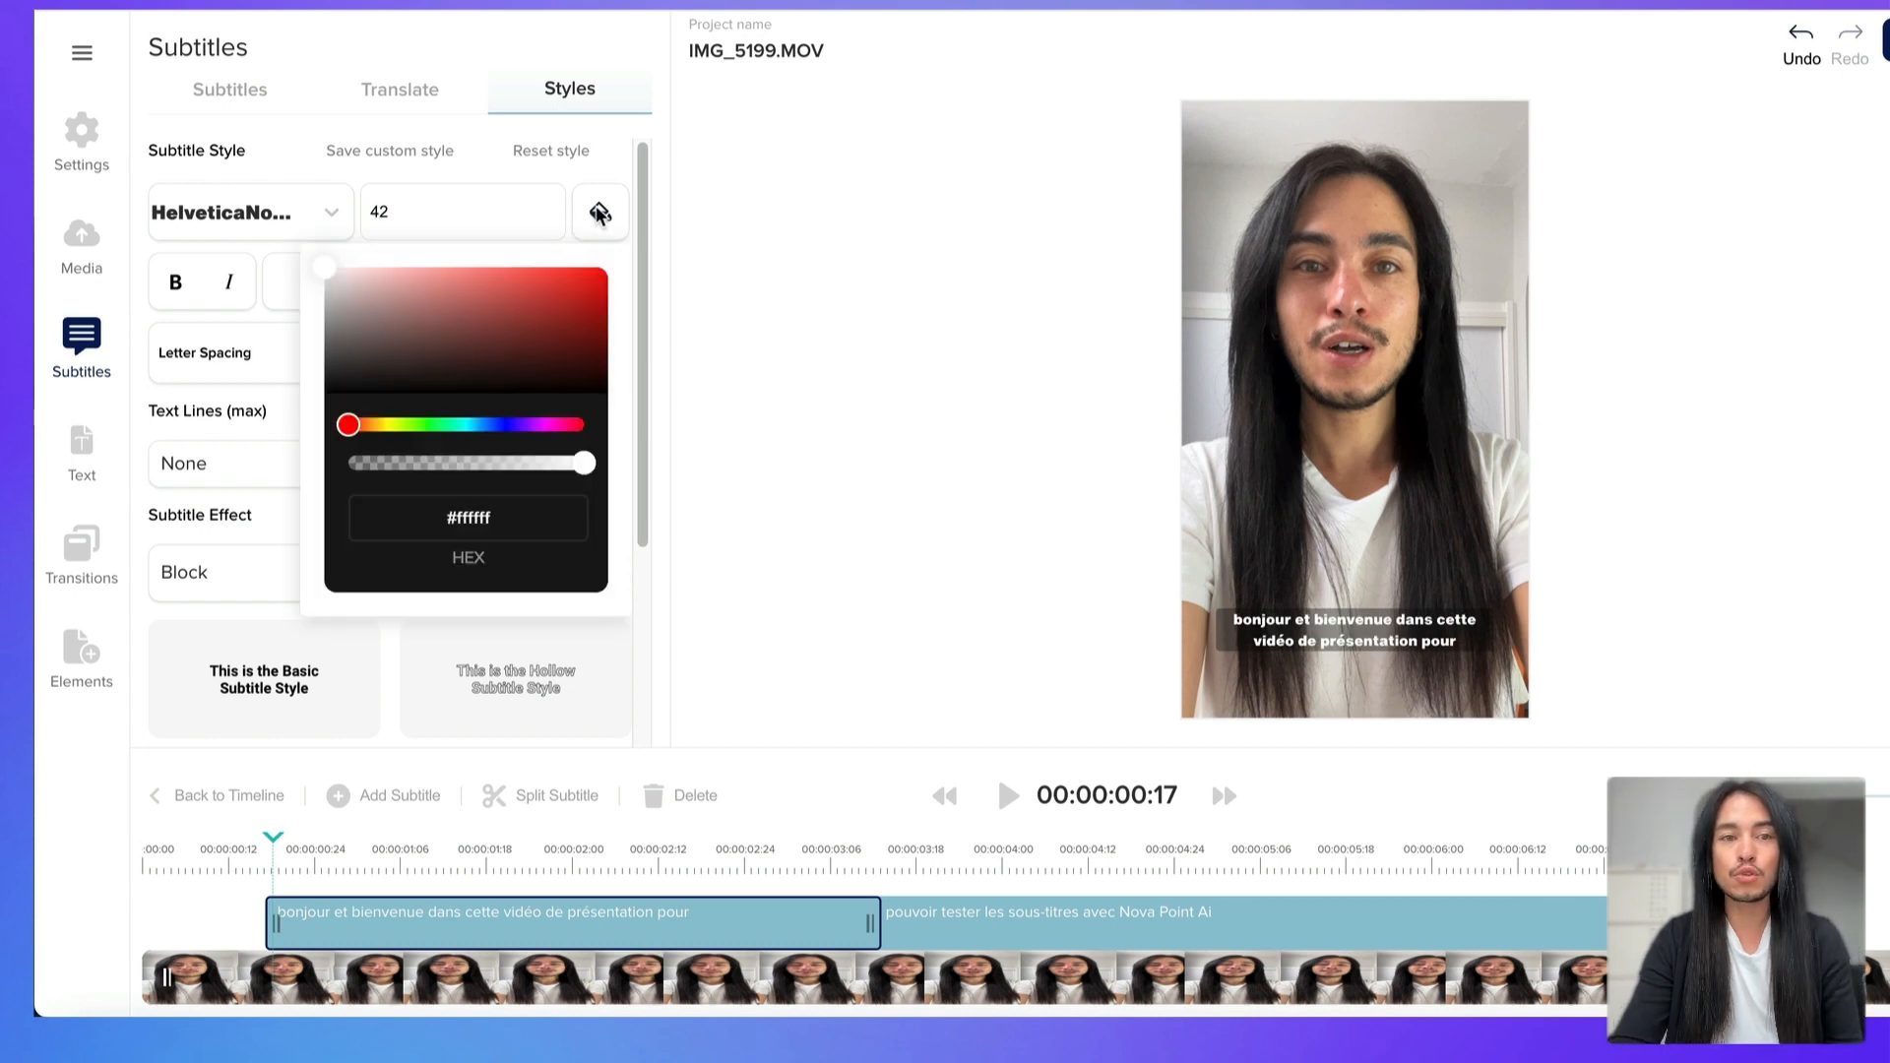
left_click(492, 429)
left_click_drag(591, 325, 622, 254)
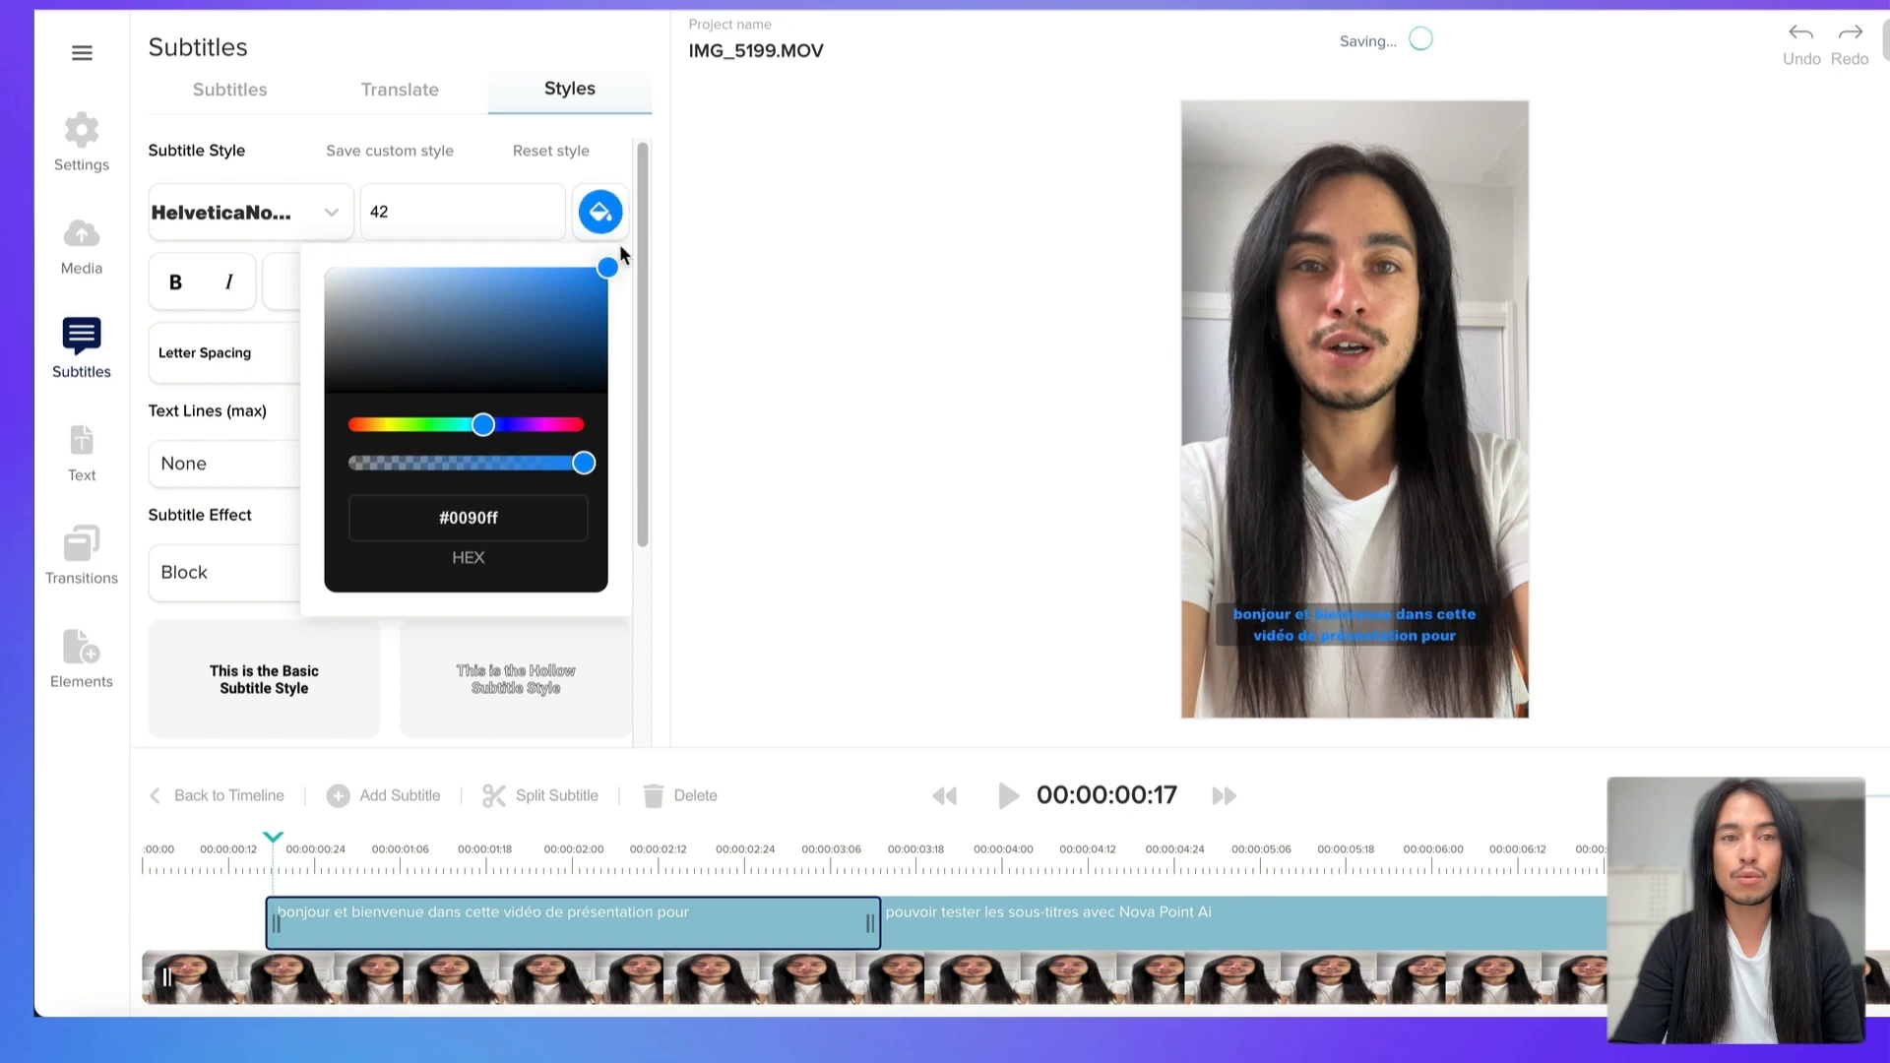
- Try out the Block, Stylistic, Drop and Basic subtitle style presets
scroll(627, 271, "down", 1)
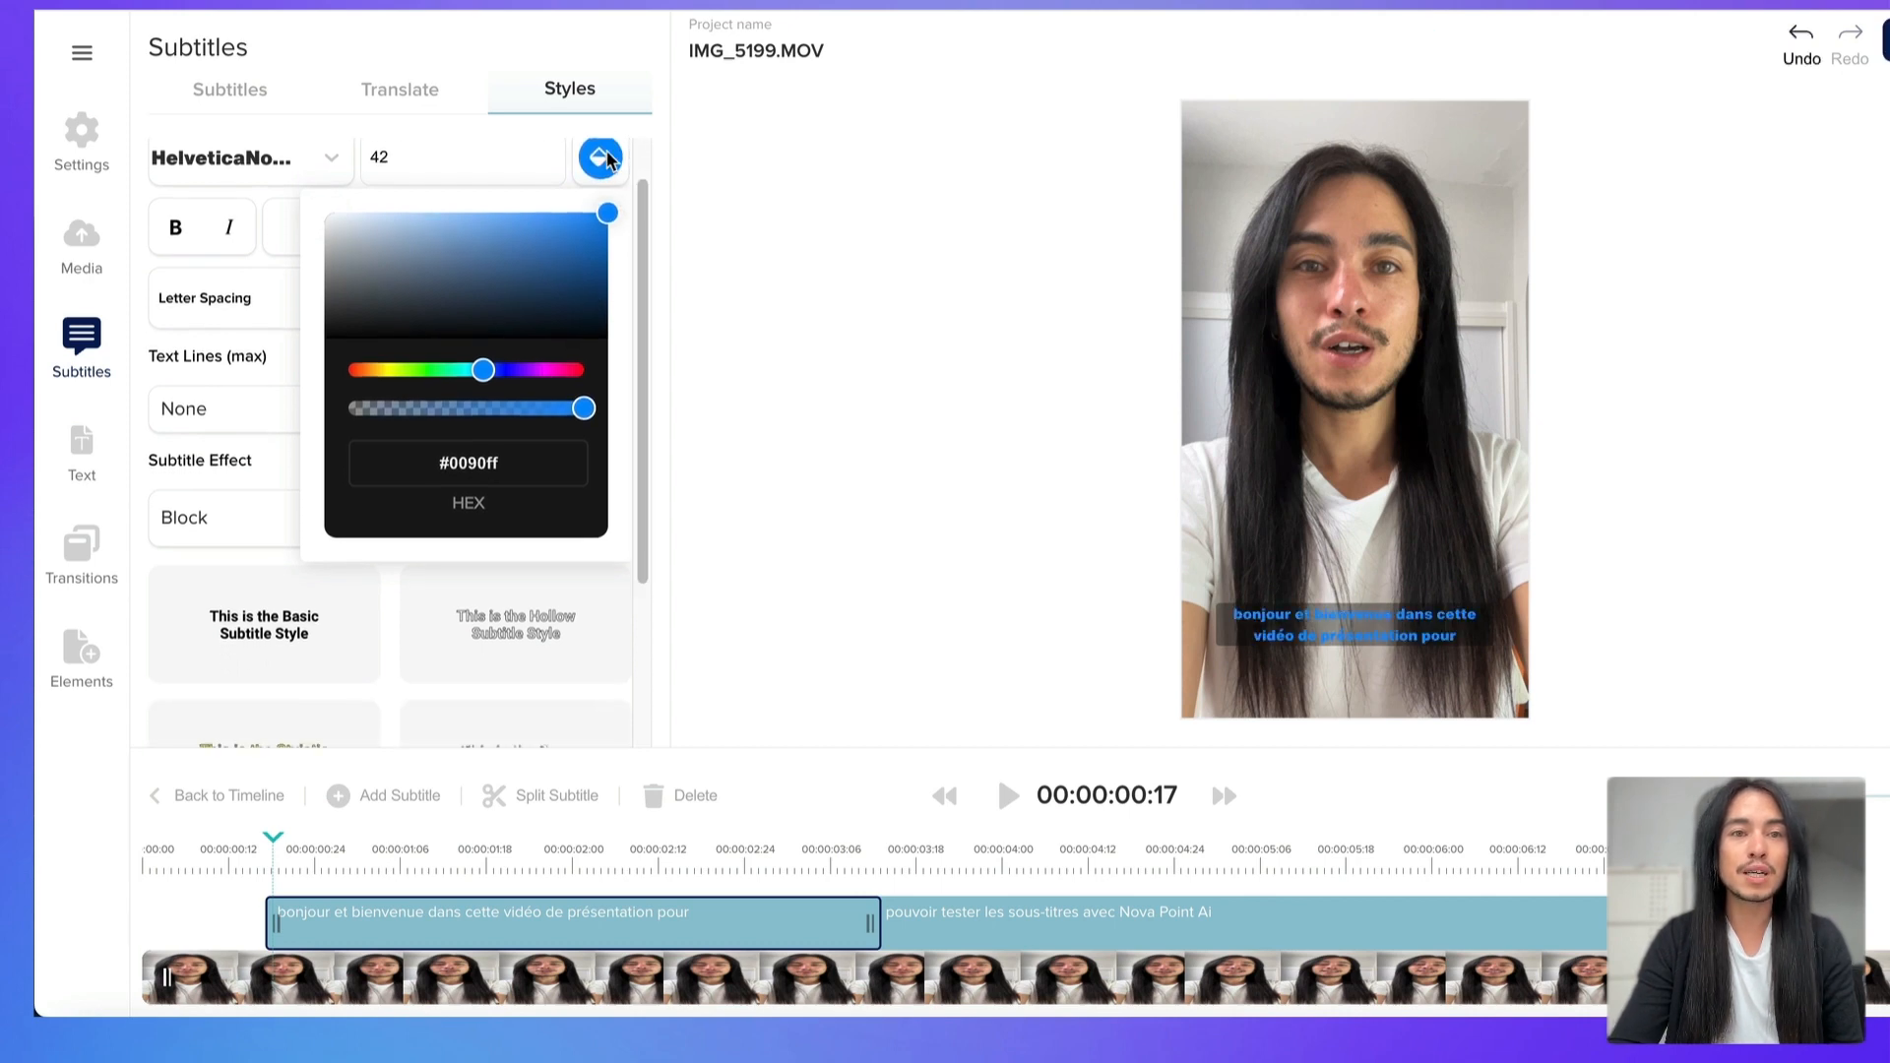
scroll(232, 397, "down", 4)
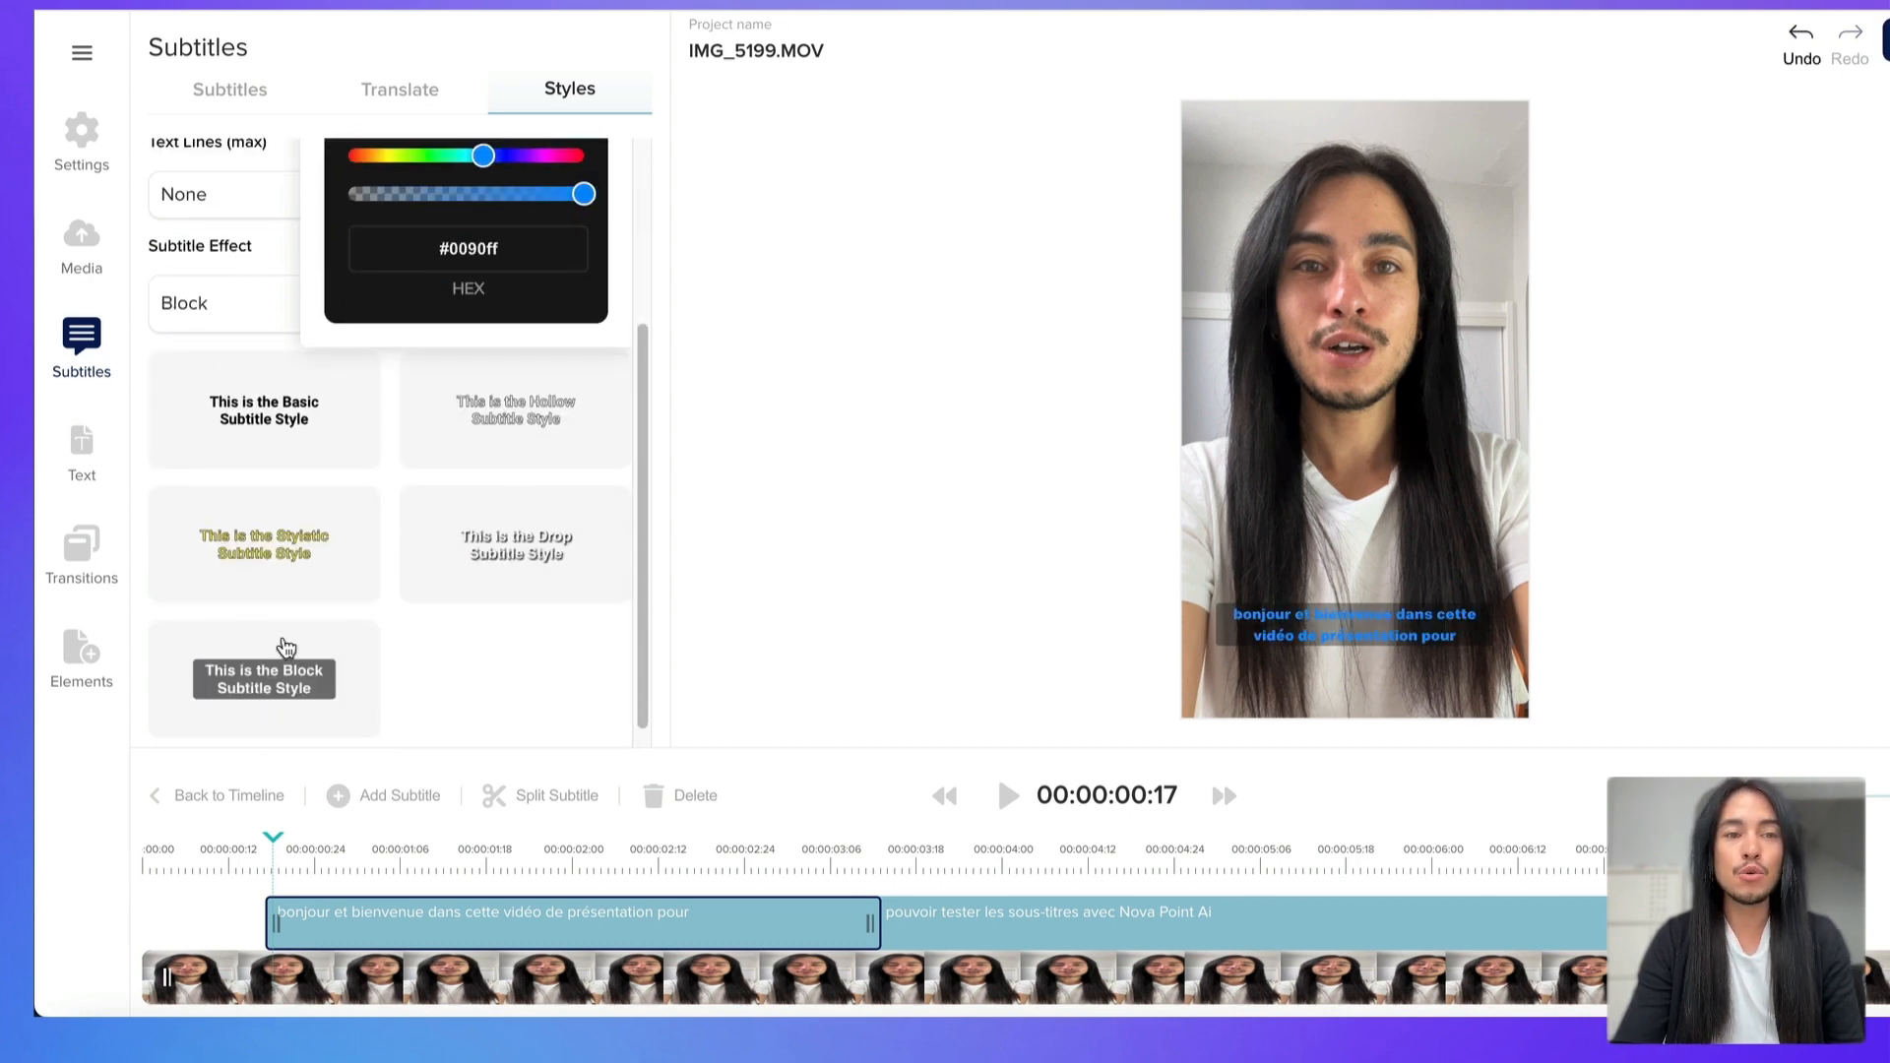
left_click(279, 662)
left_click(285, 559)
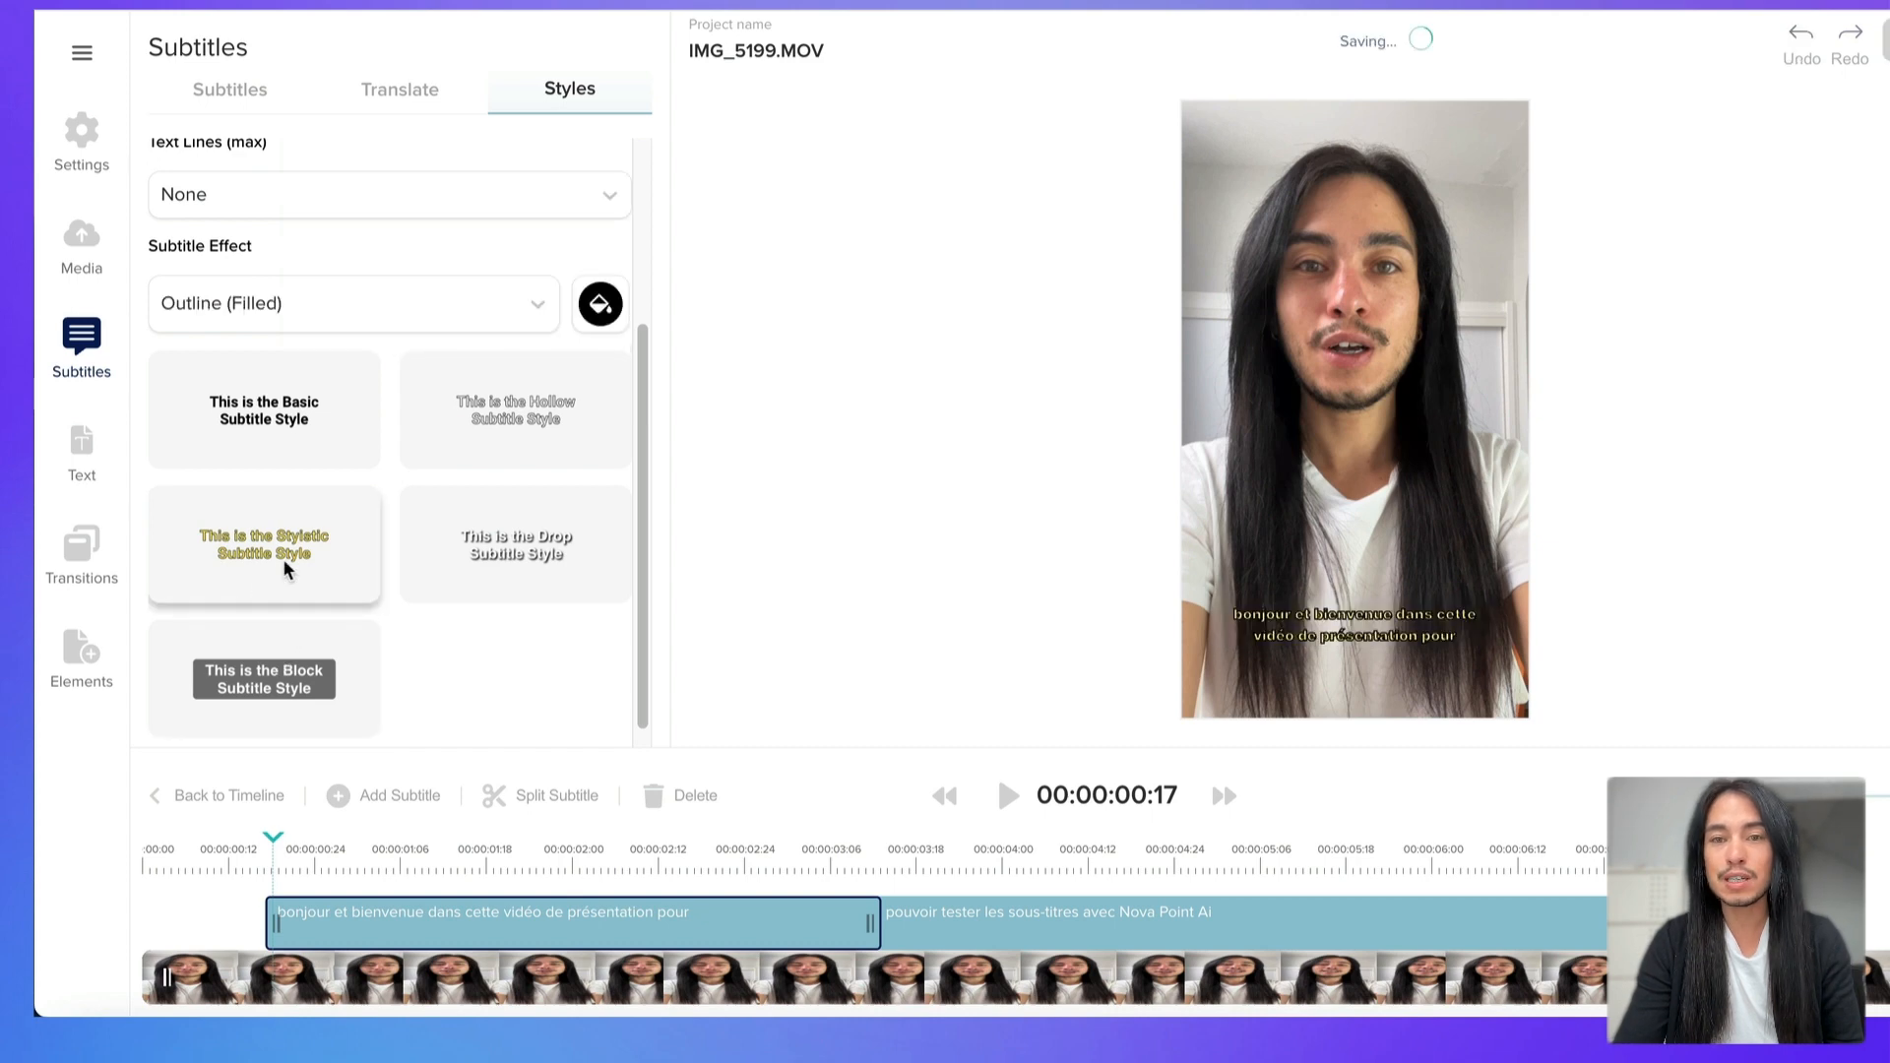
left_click(458, 539)
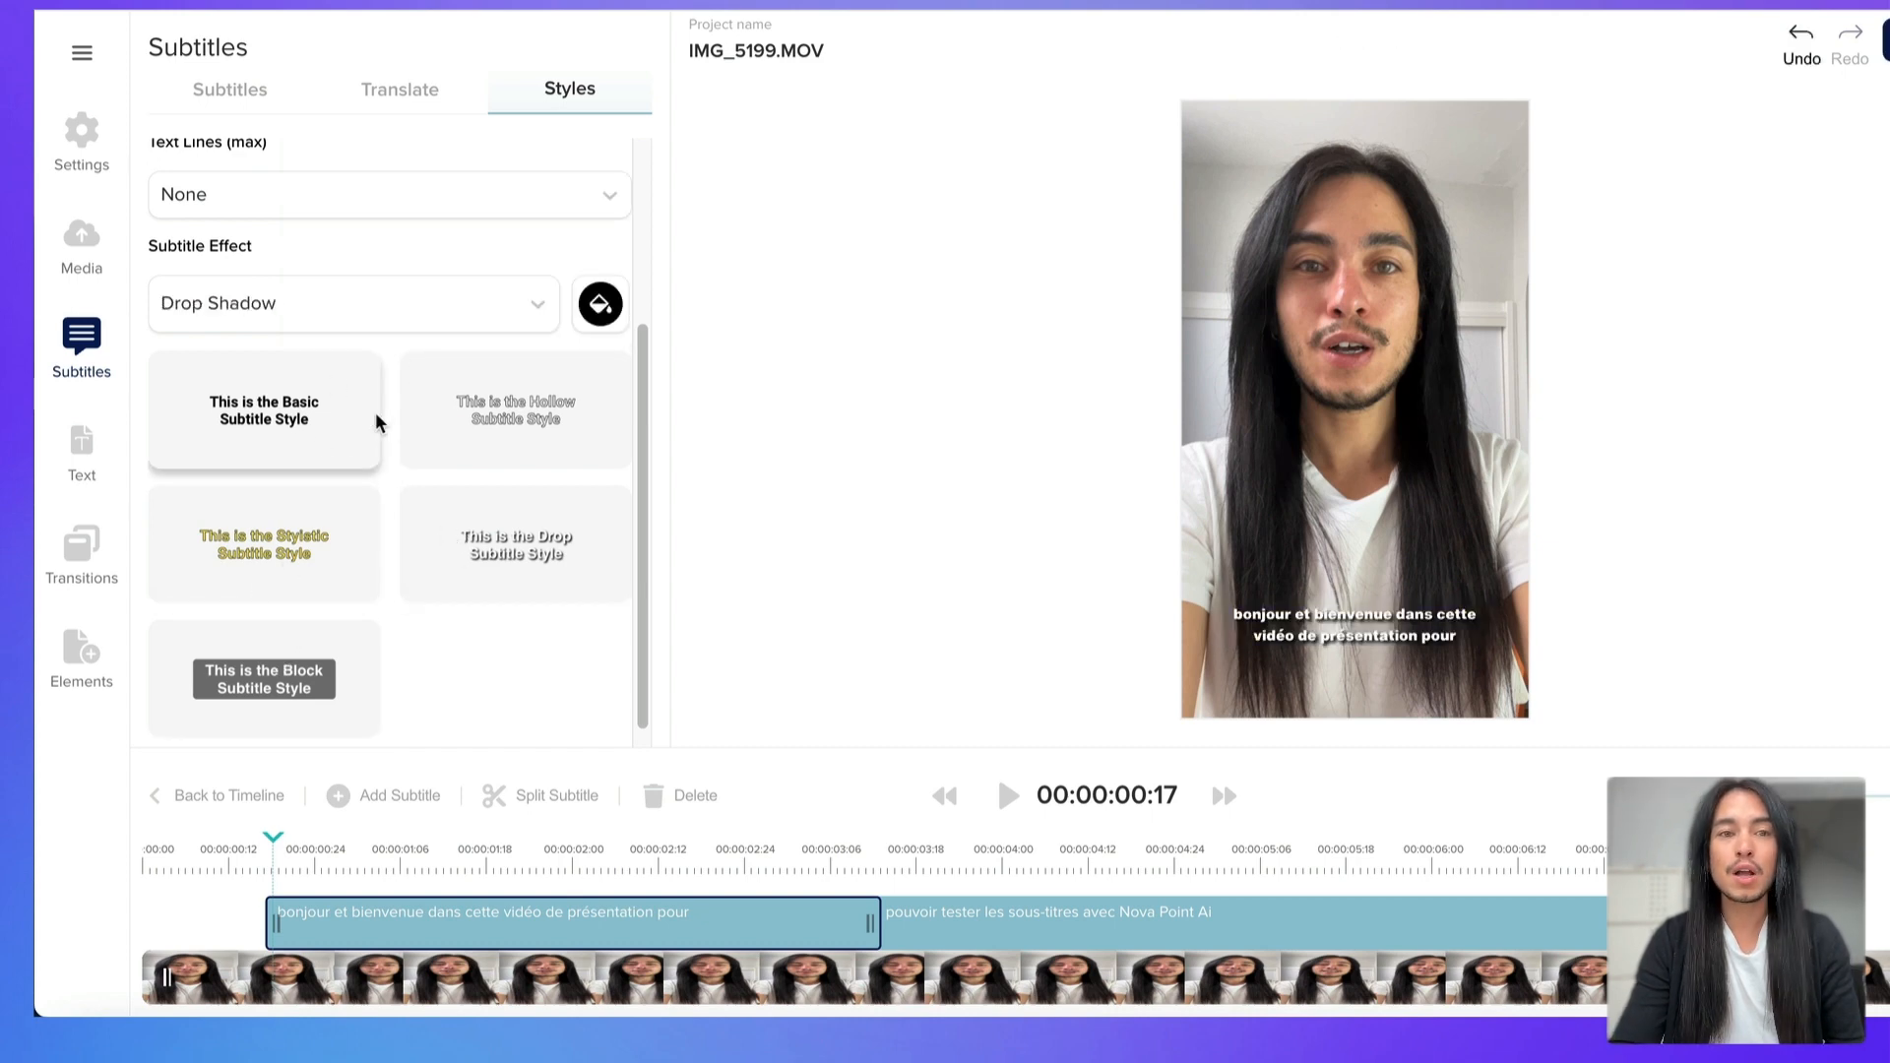
left_click(331, 421)
- Apply the Block subtitle style preset and set its block colour to blue #015ff7
left_click(304, 656)
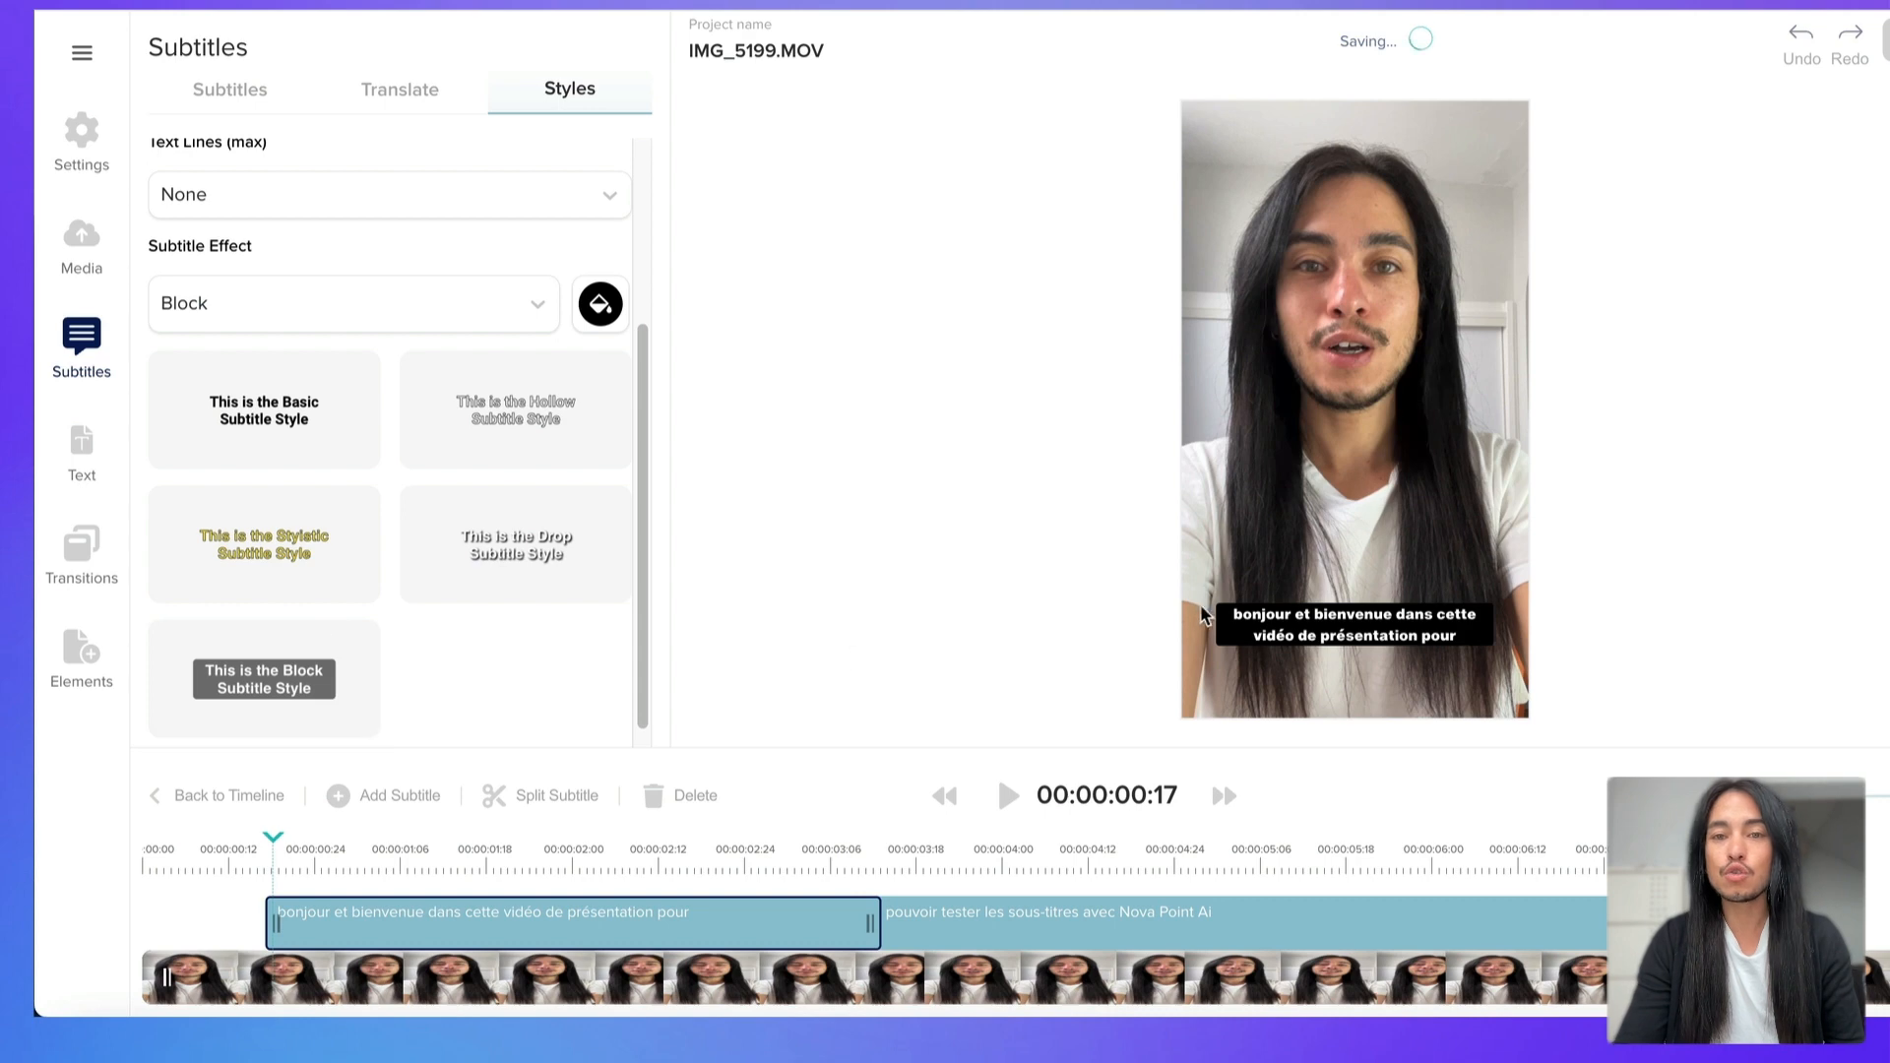
left_click(600, 303)
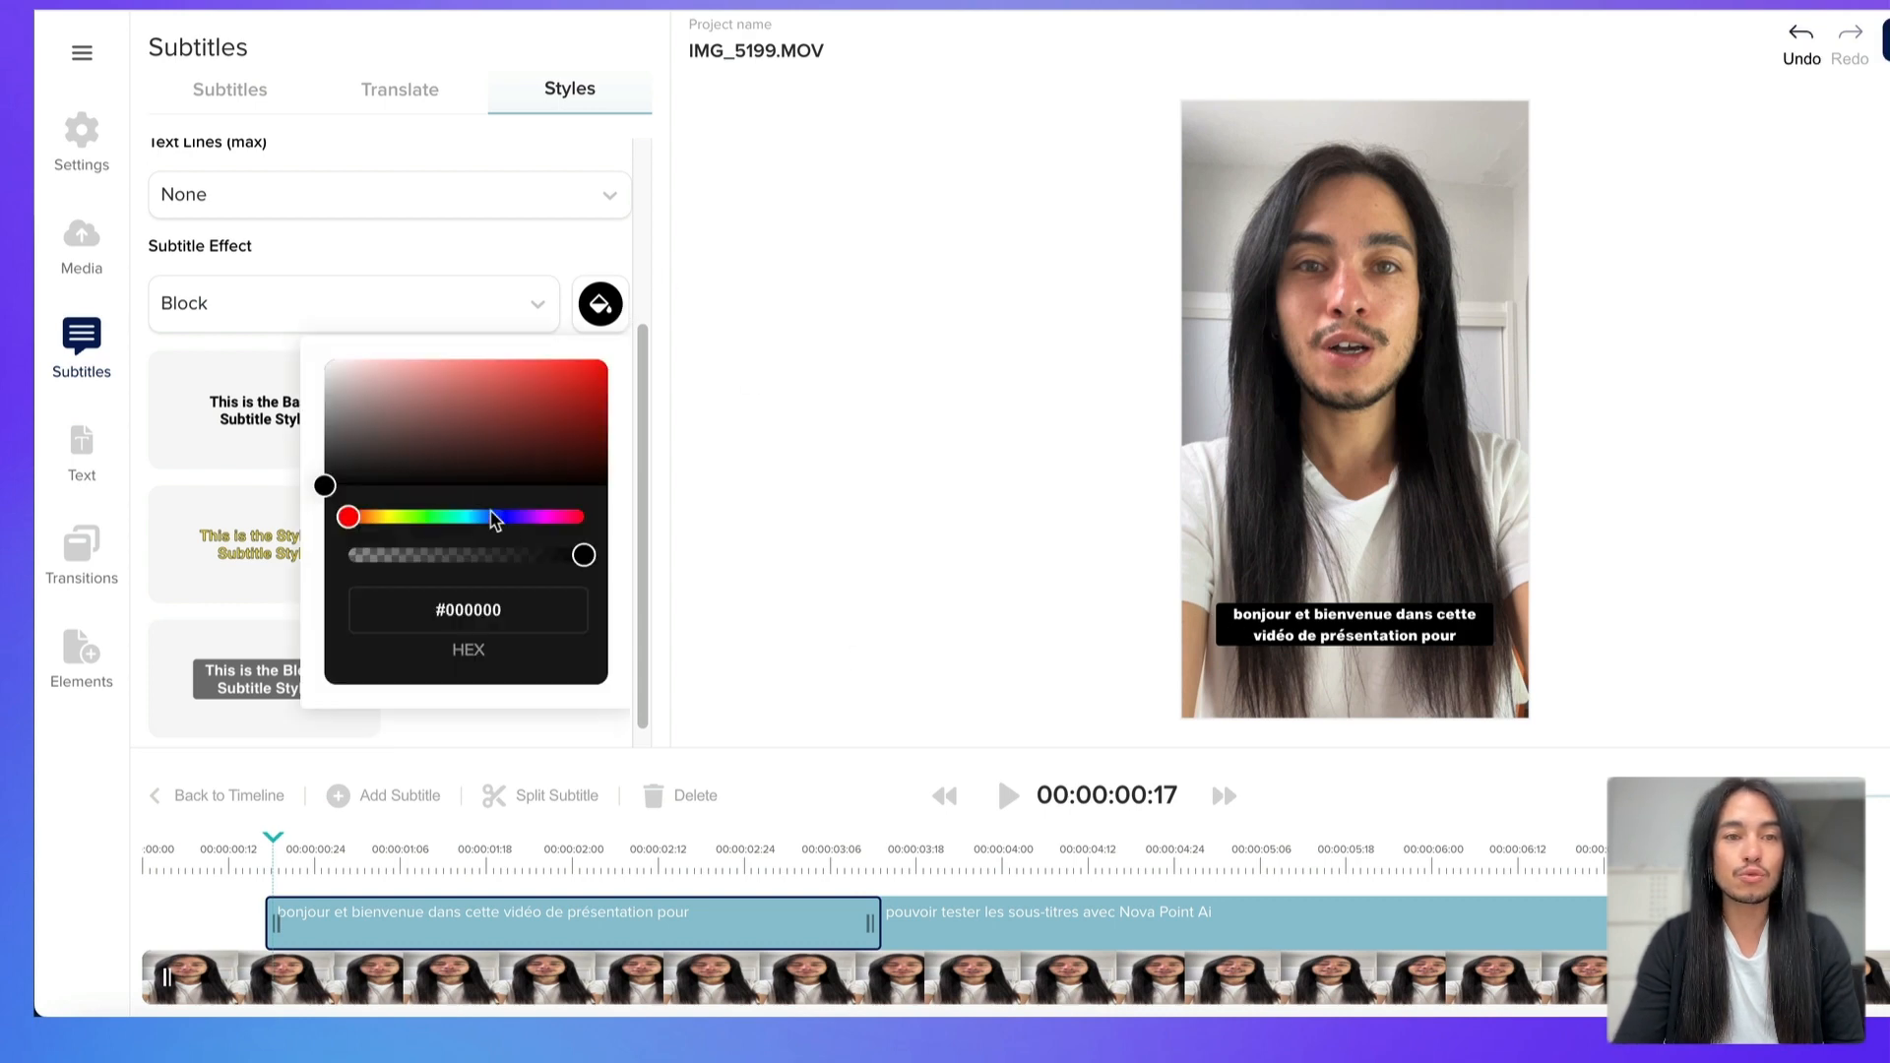
left_click(493, 516)
left_click(606, 364)
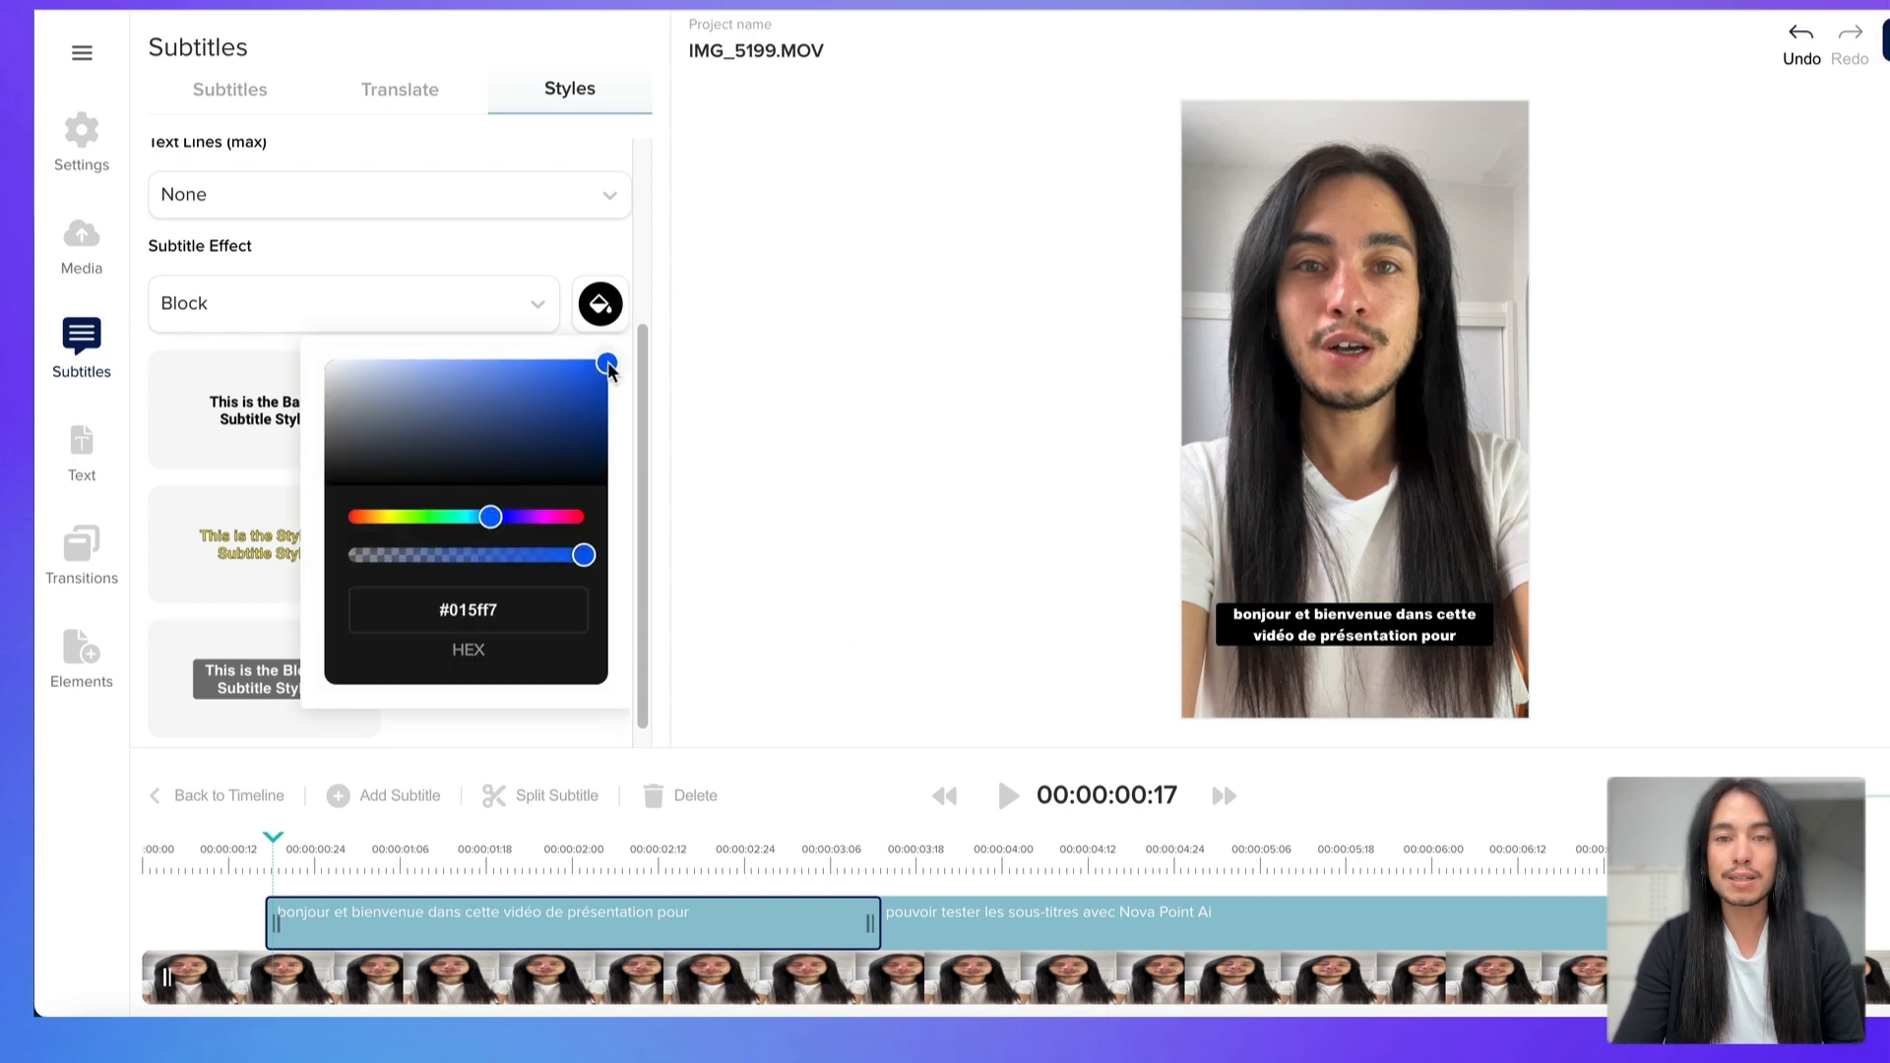
left_click(552, 261)
scroll(548, 414, "up", 3)
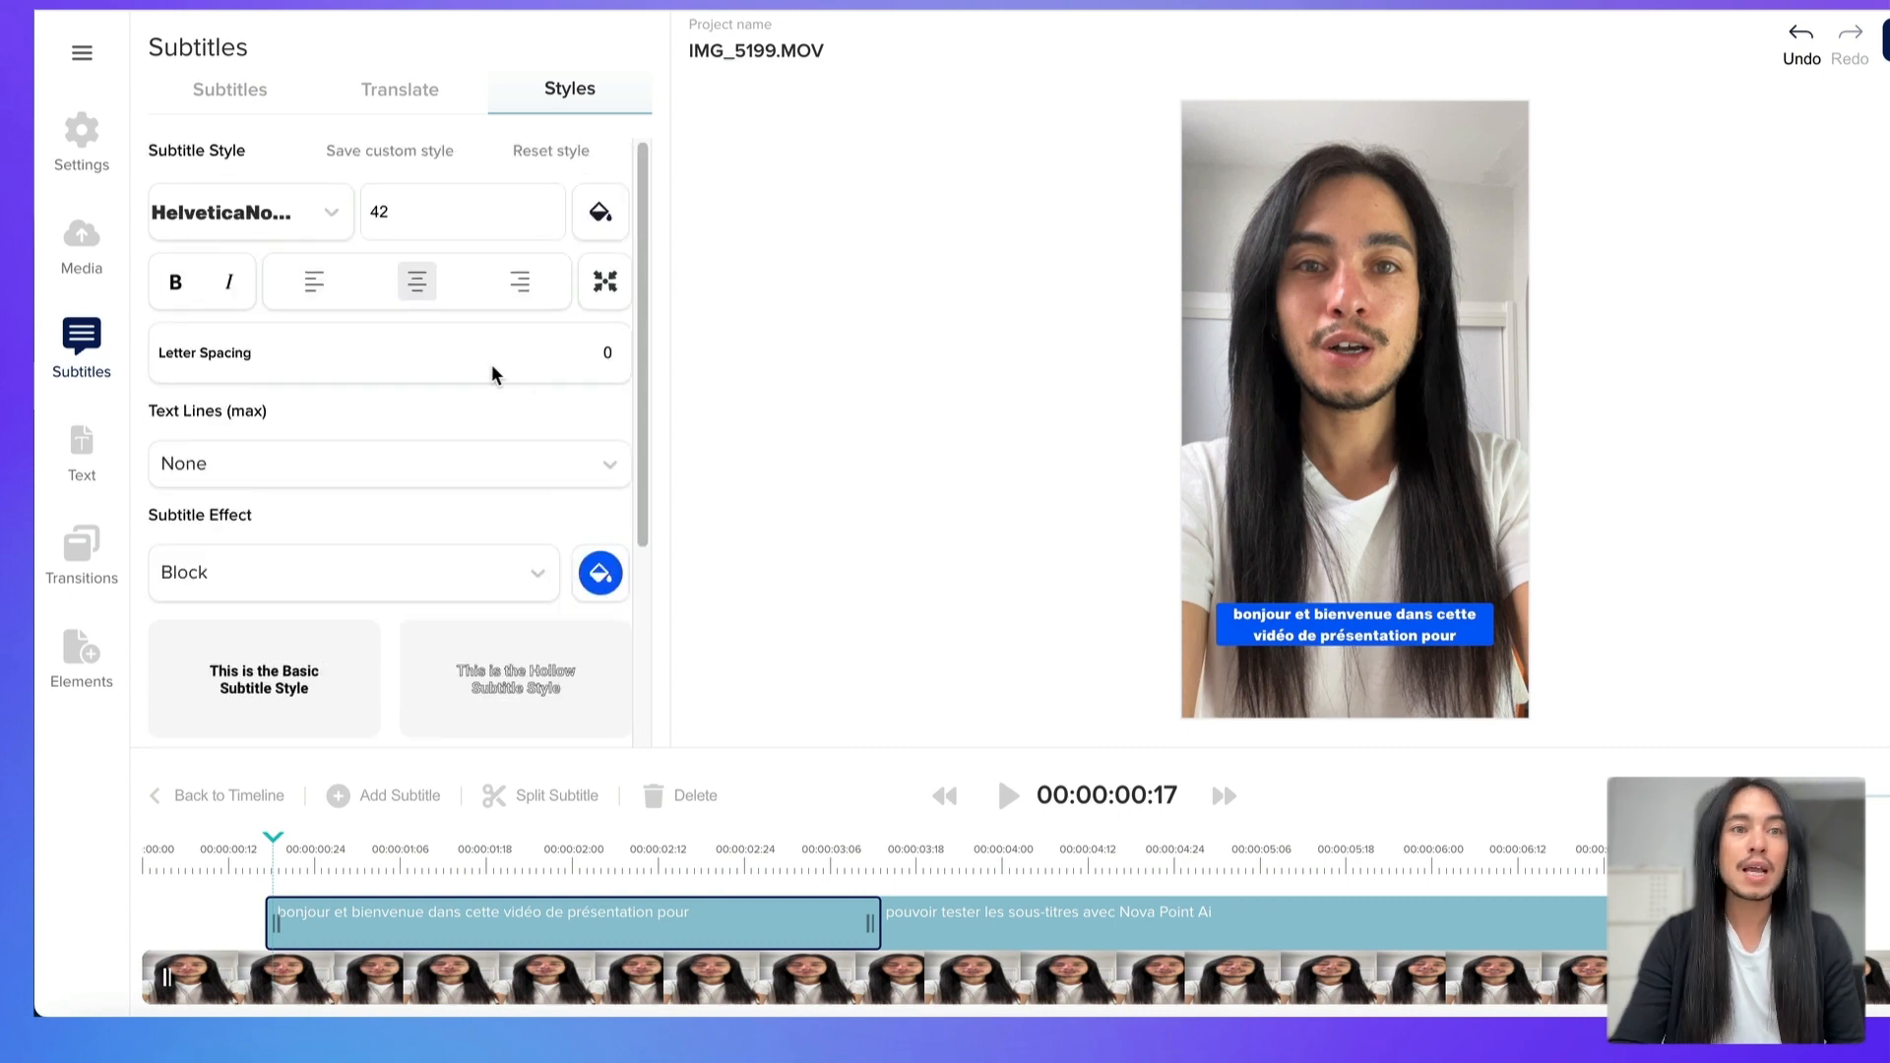
- Split the first subtitle at 00:00:01:03 so that "bonjour et" is a separate sentence
left_click(228, 103)
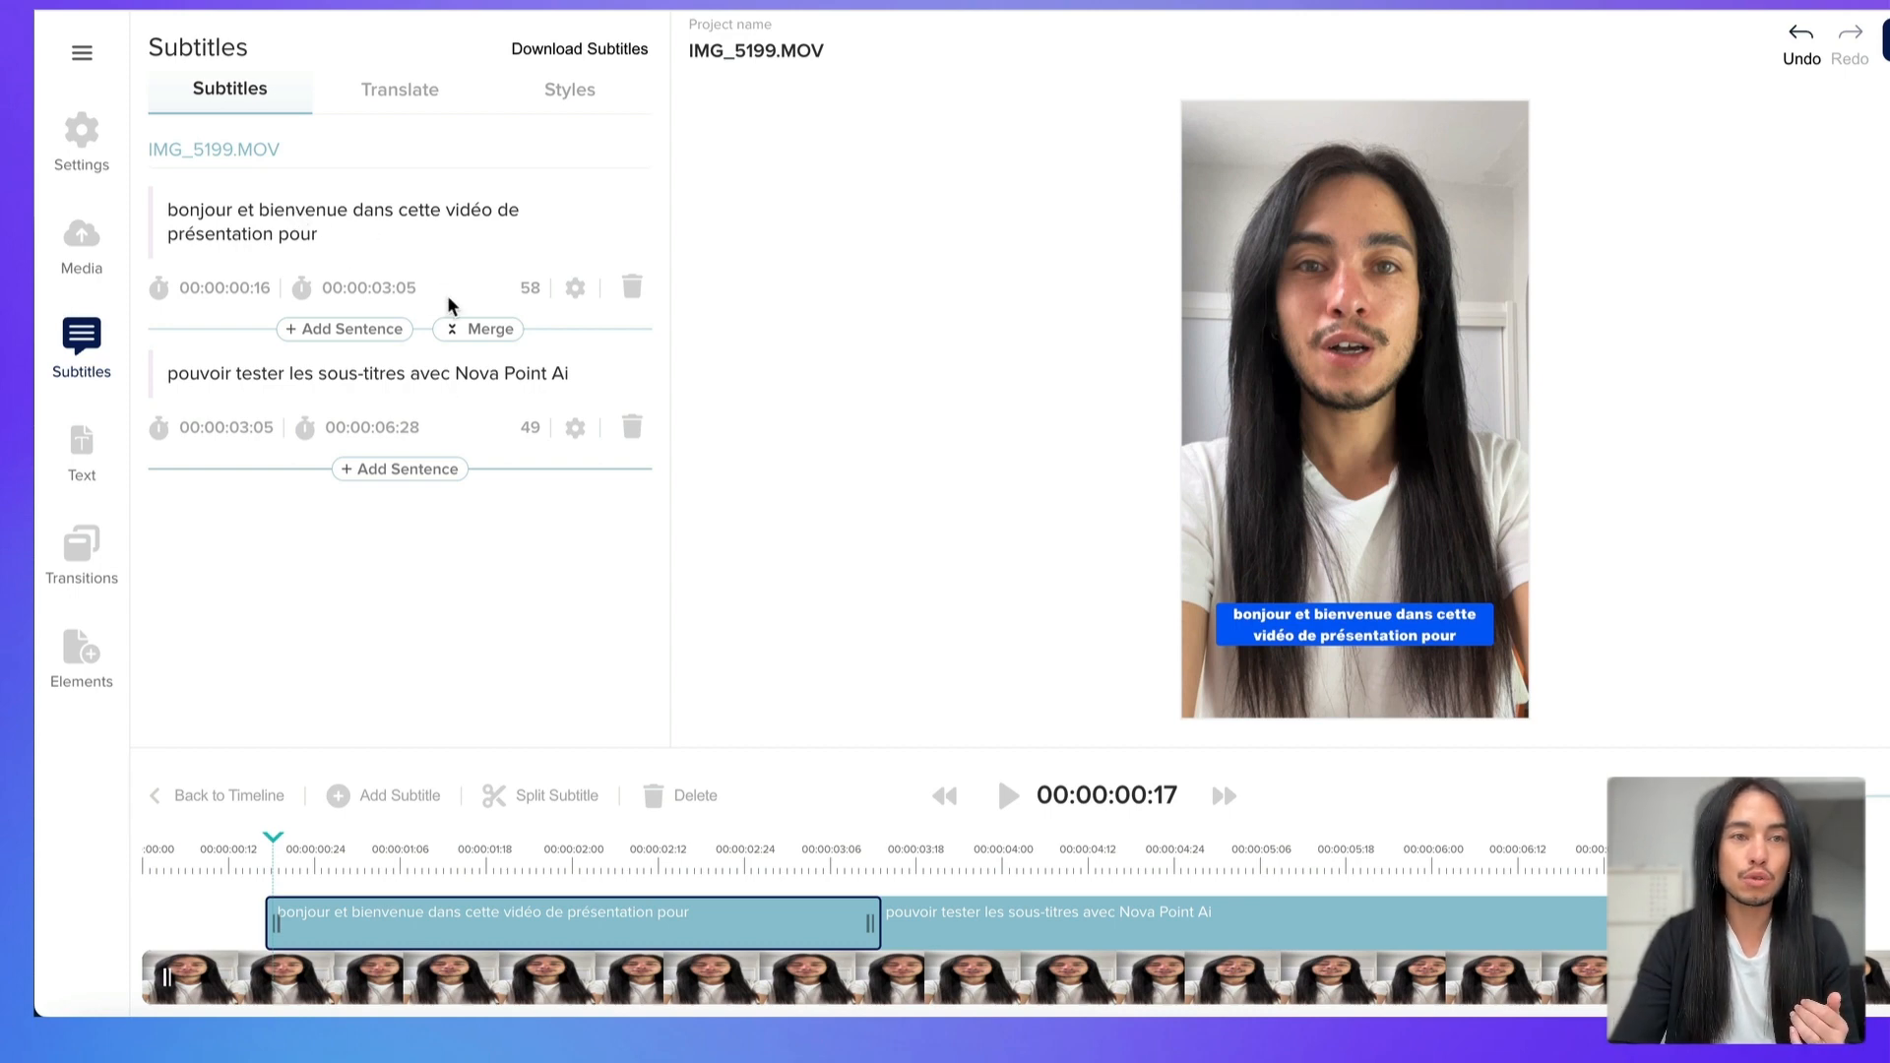
left_click(337, 238)
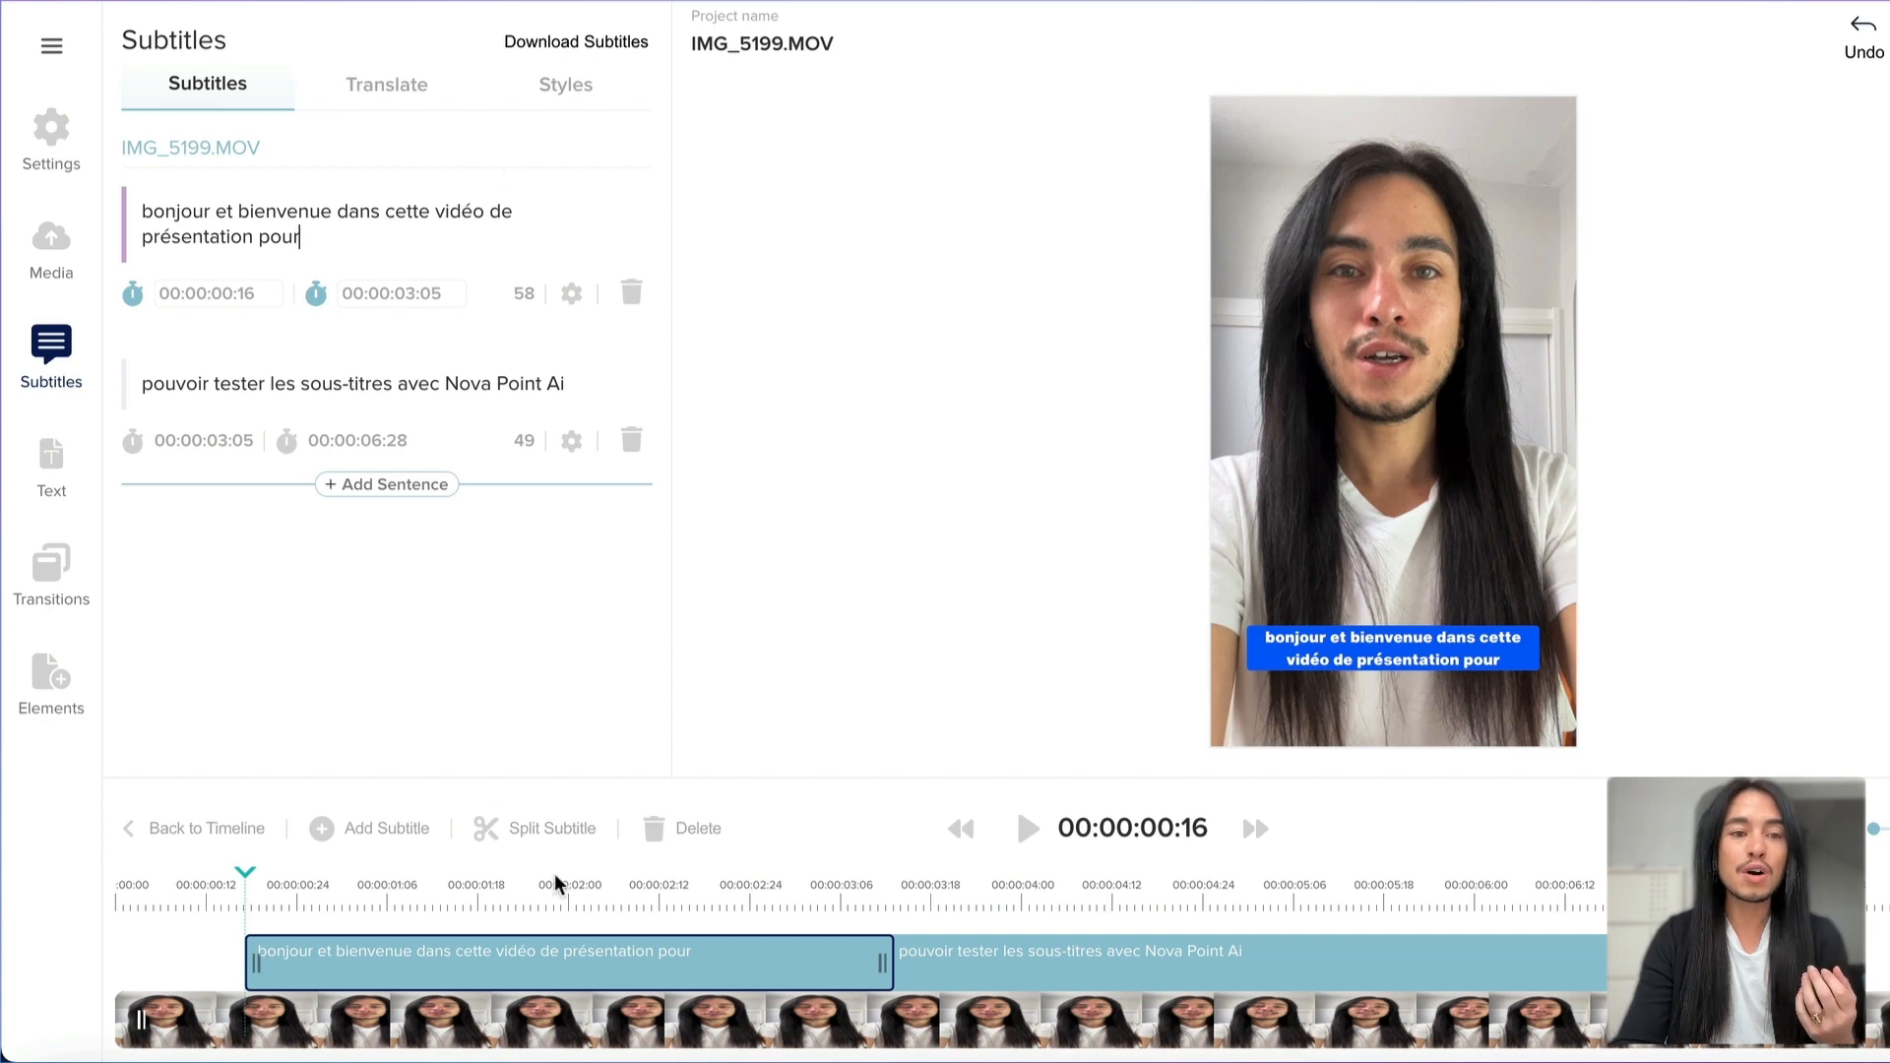
left_click(383, 891)
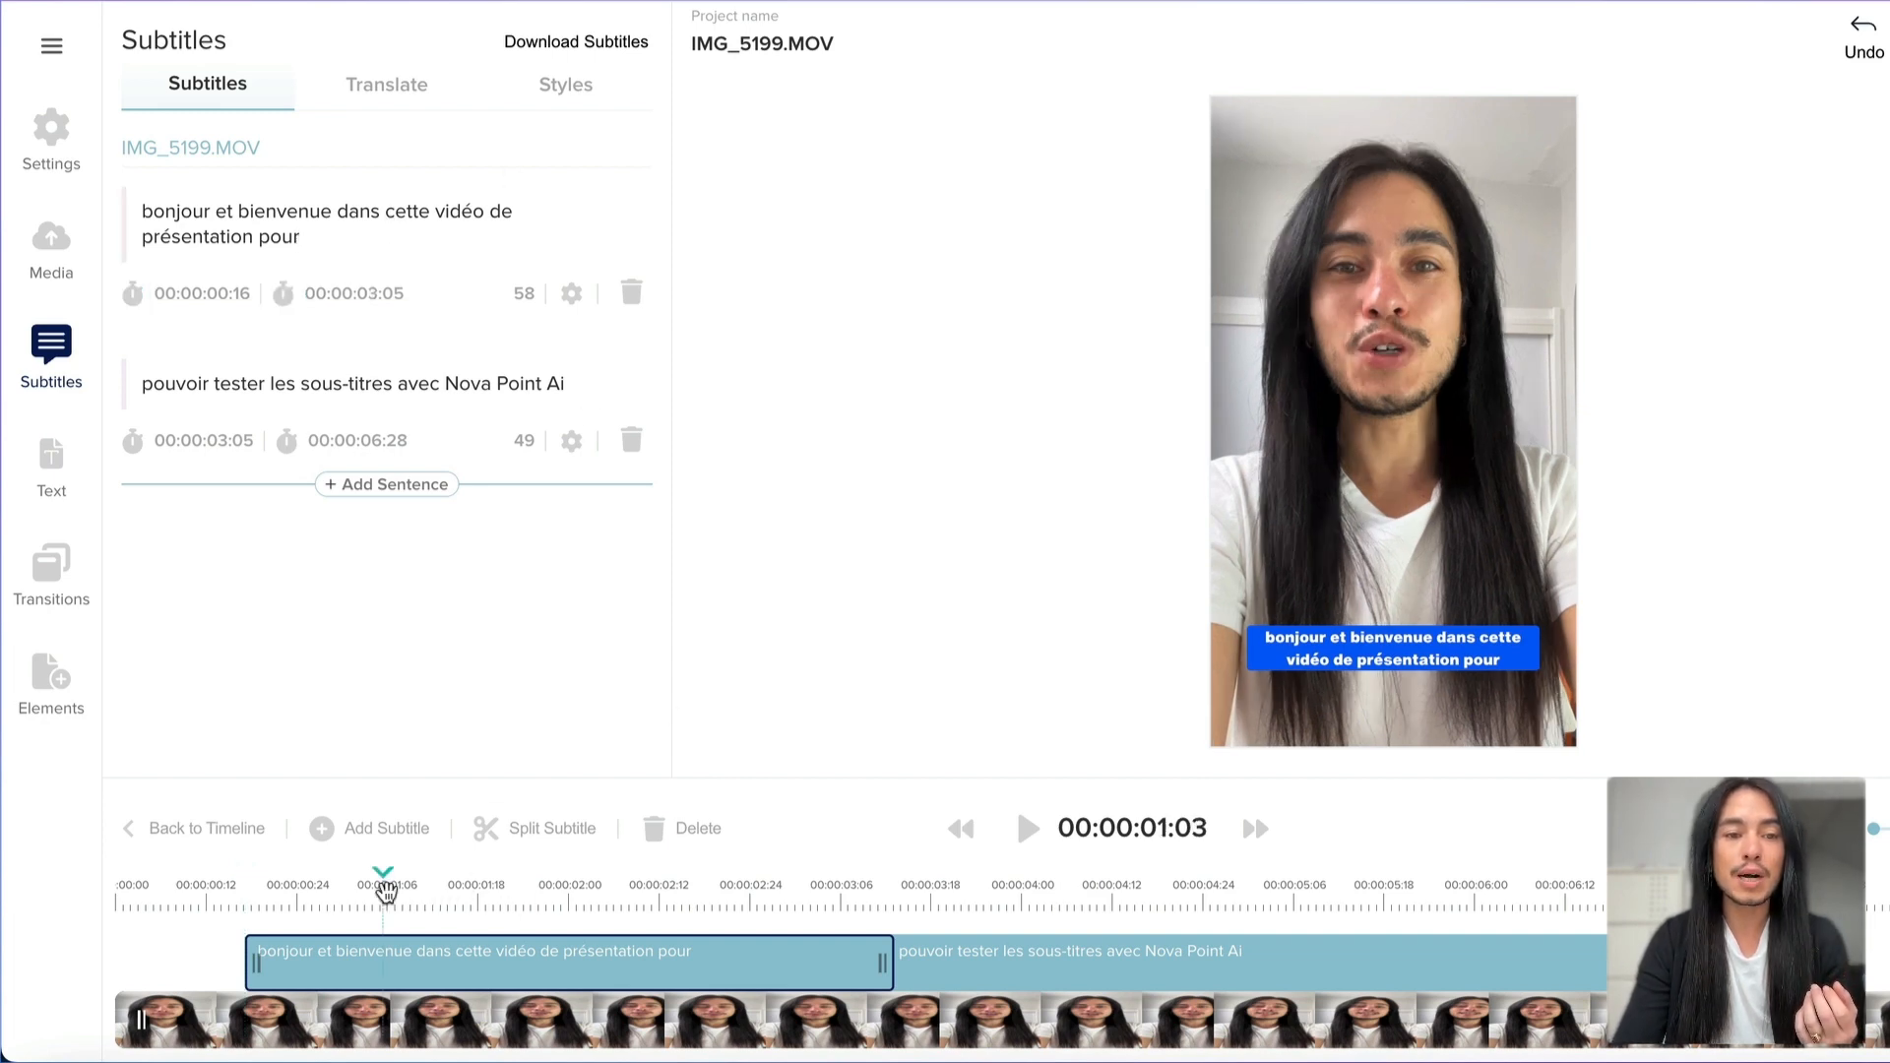
left_click(540, 829)
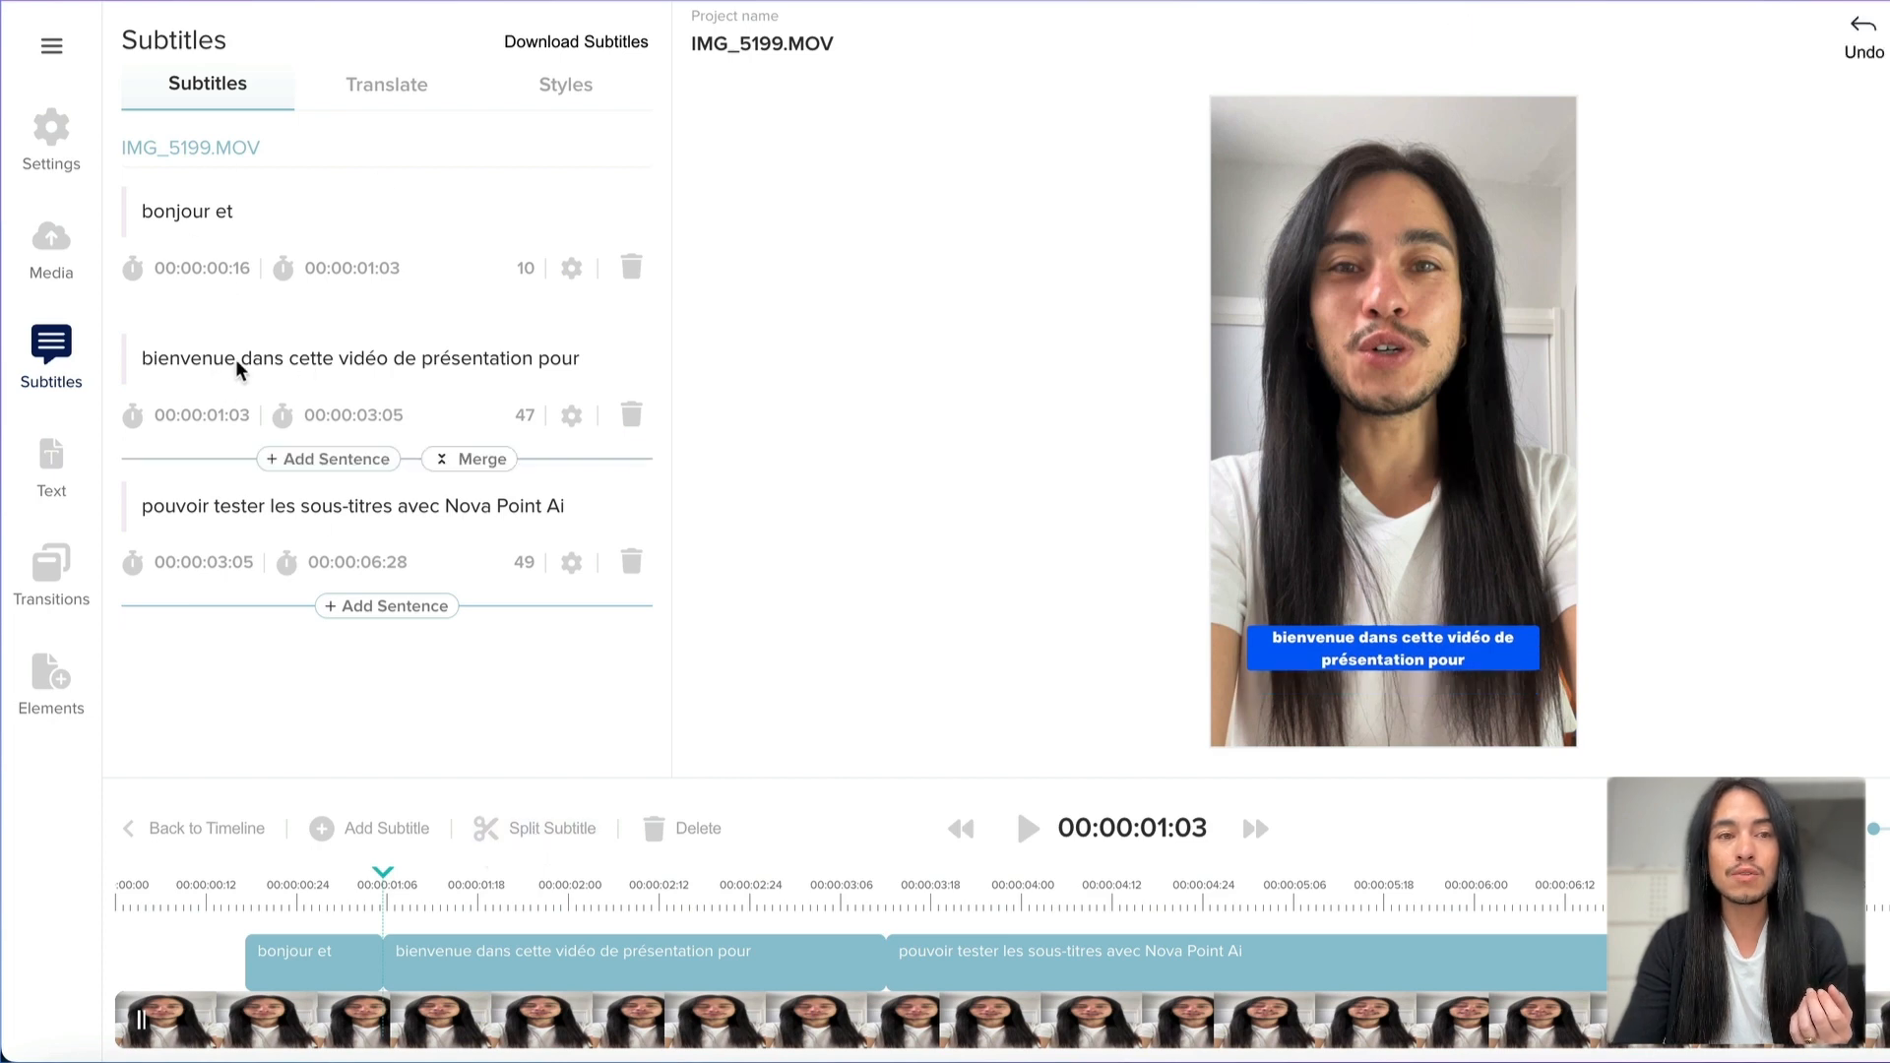
- Give the "bonjour et" subtitle its own font TSTARPRO-Heavy at size 50
left_click(254, 213)
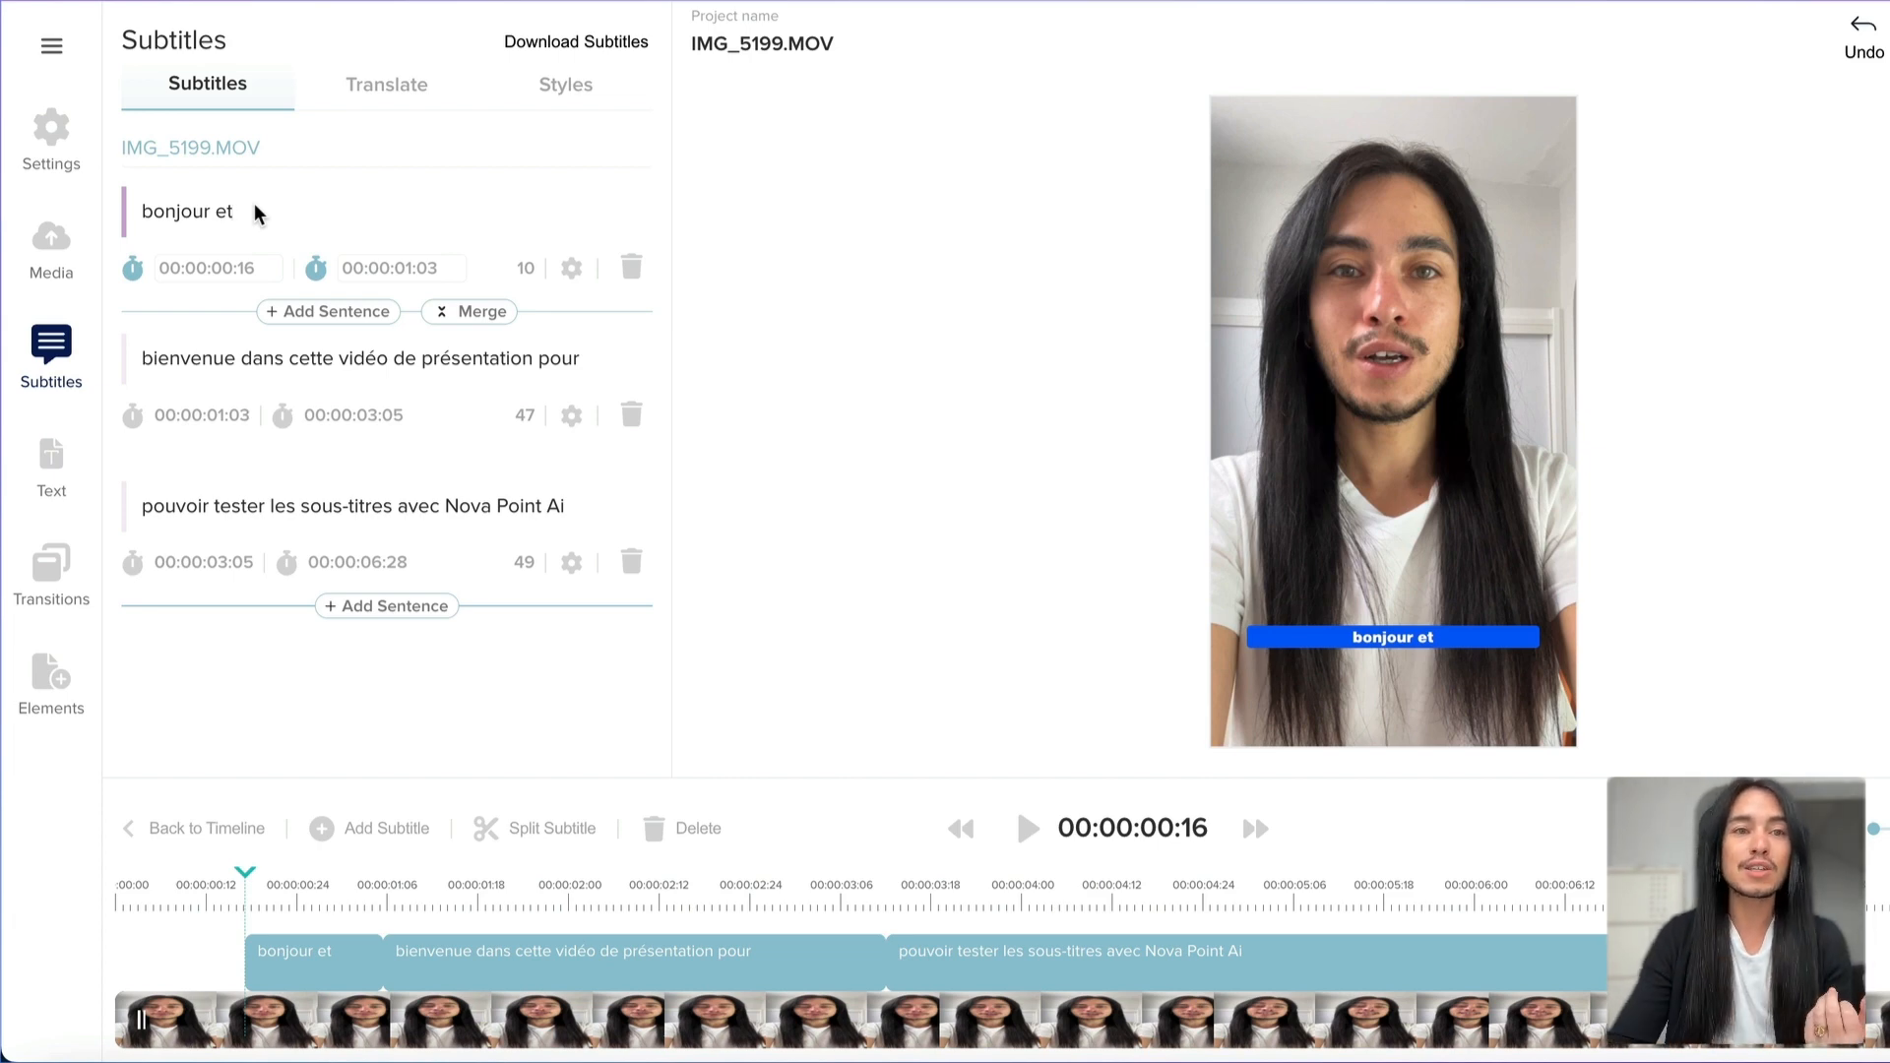
left_click(572, 274)
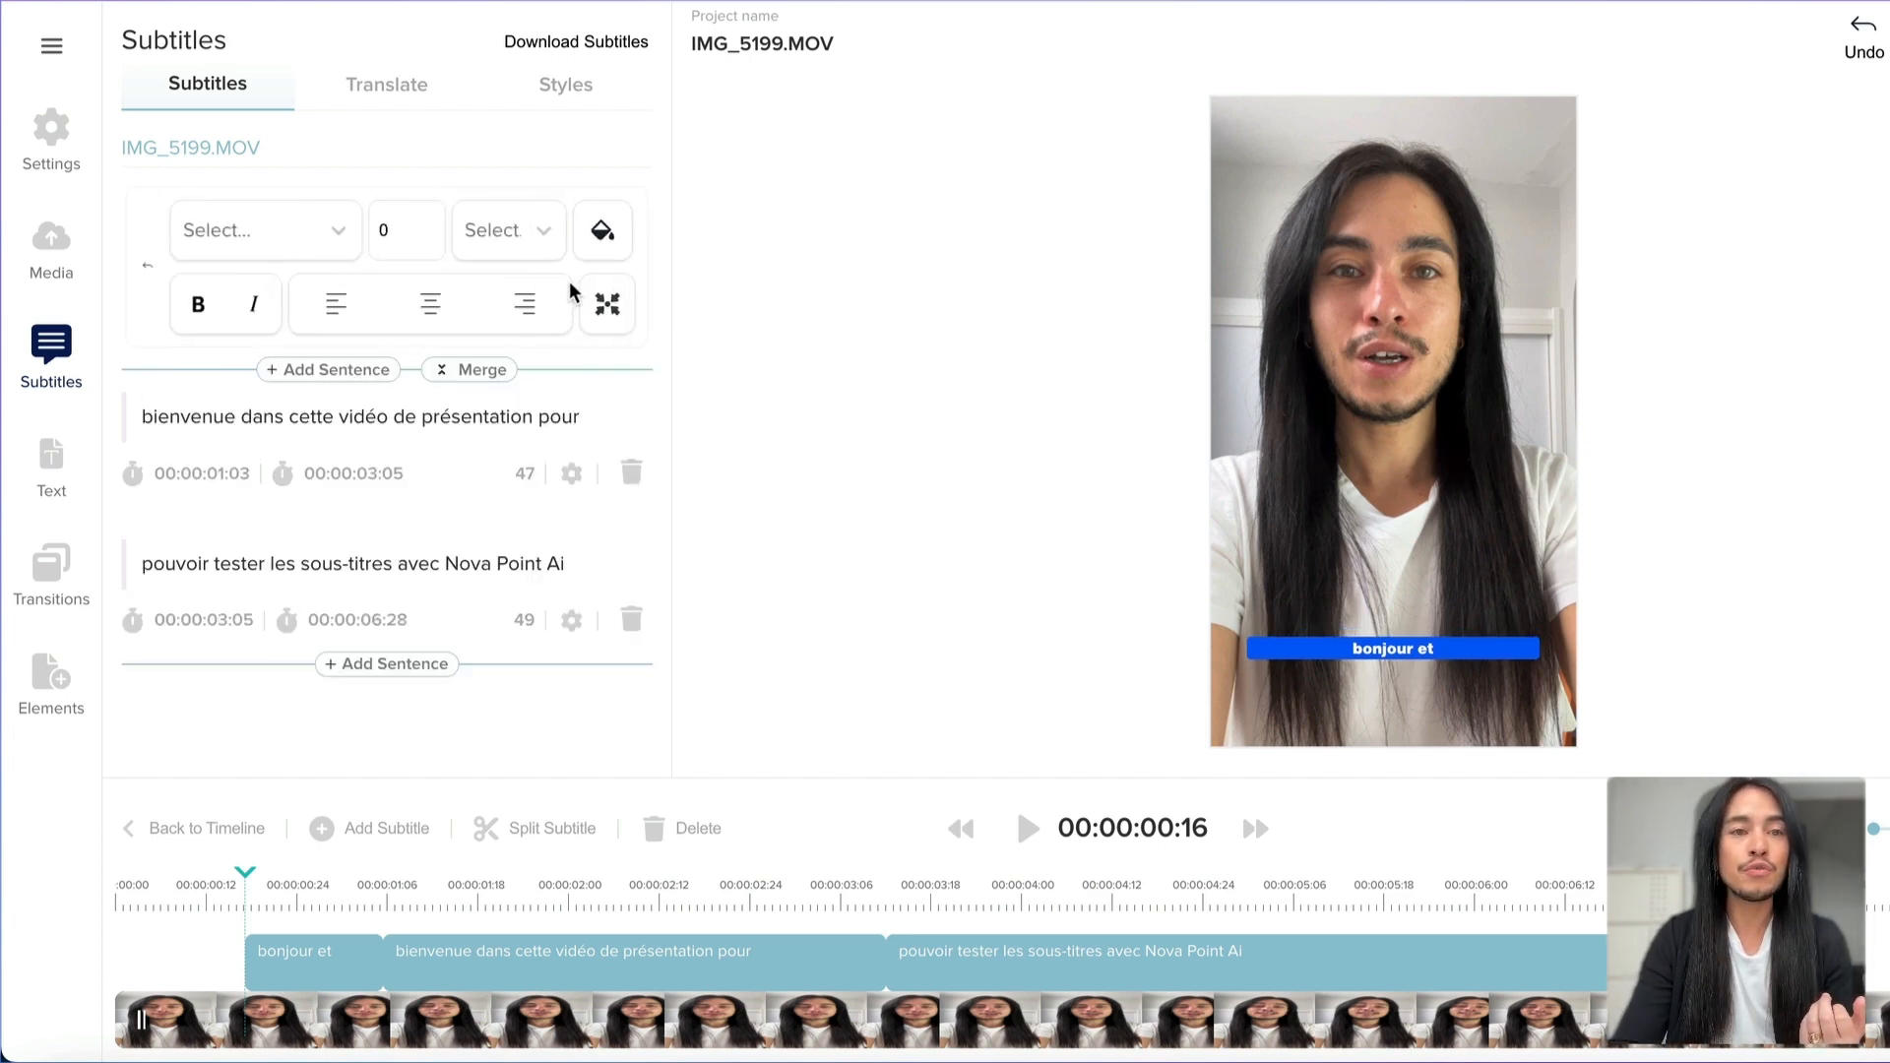
left_click(317, 234)
scroll(263, 537, "down", 3)
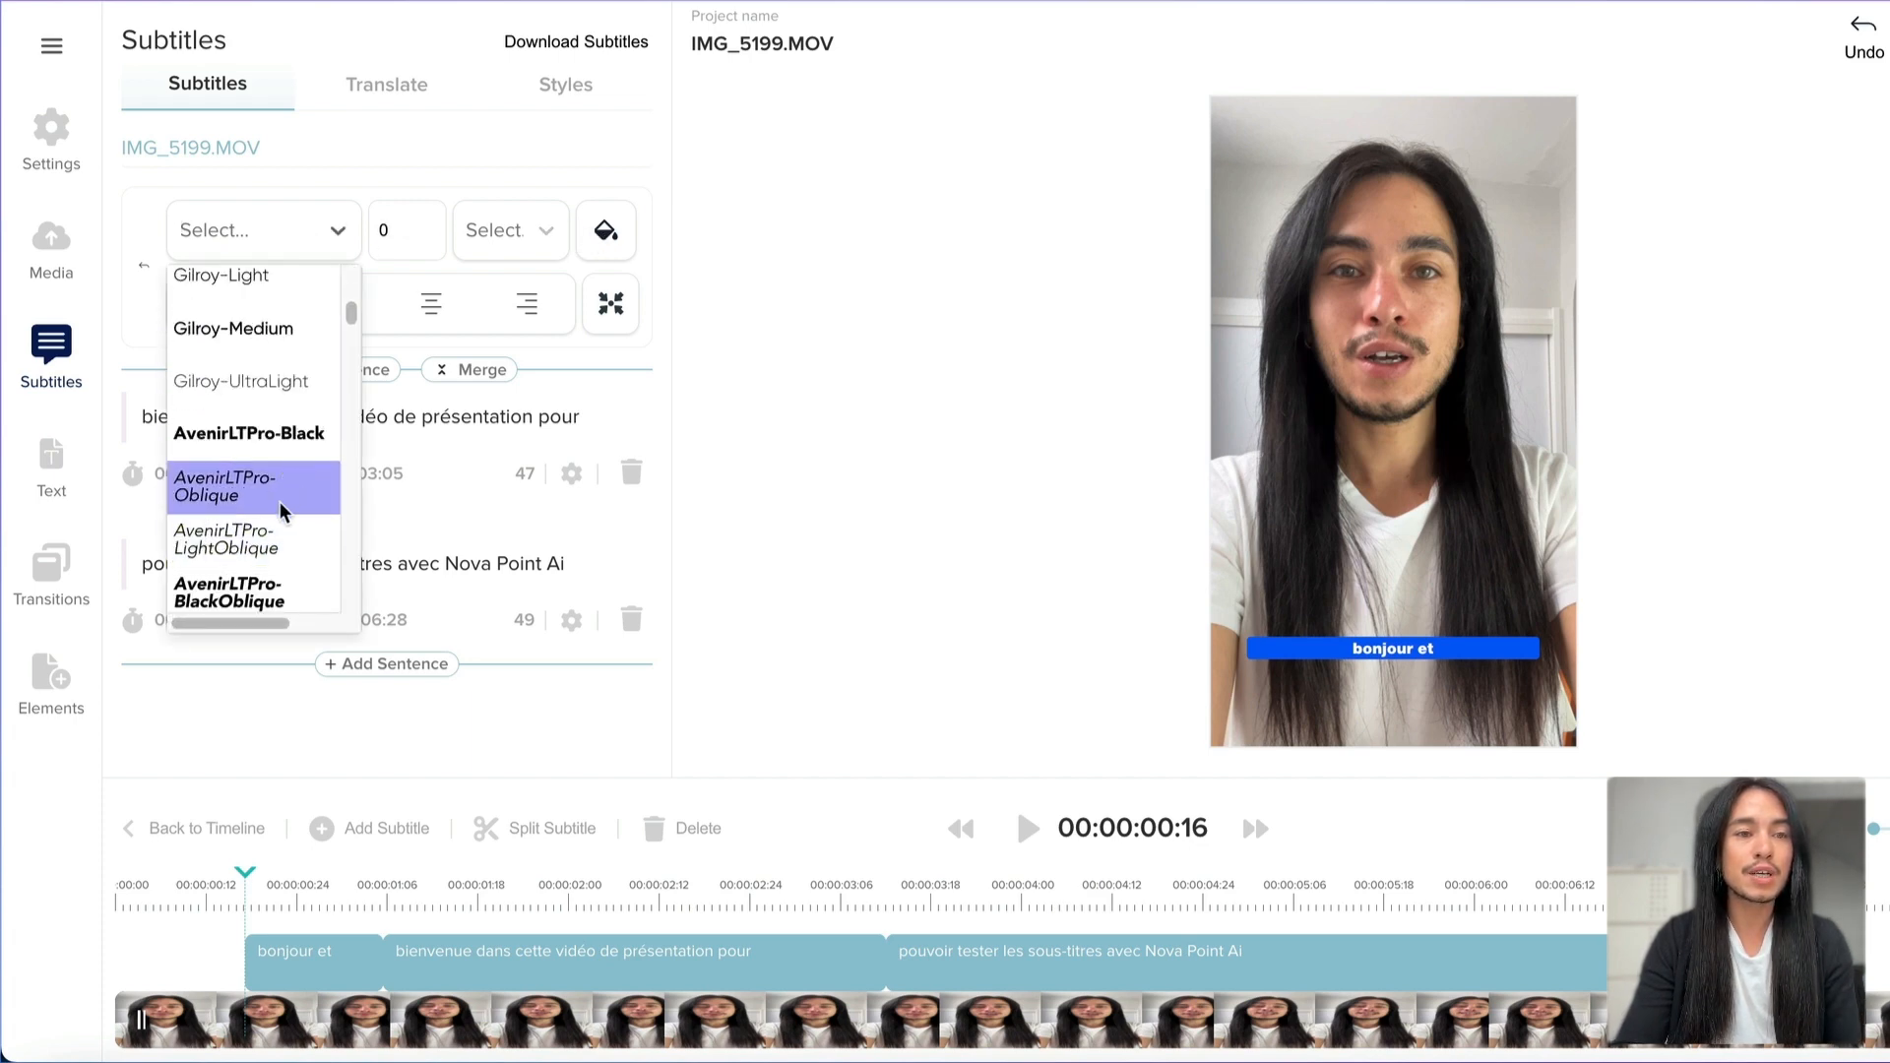
scroll(264, 517, "down", 3)
scroll(266, 438, "down", 3)
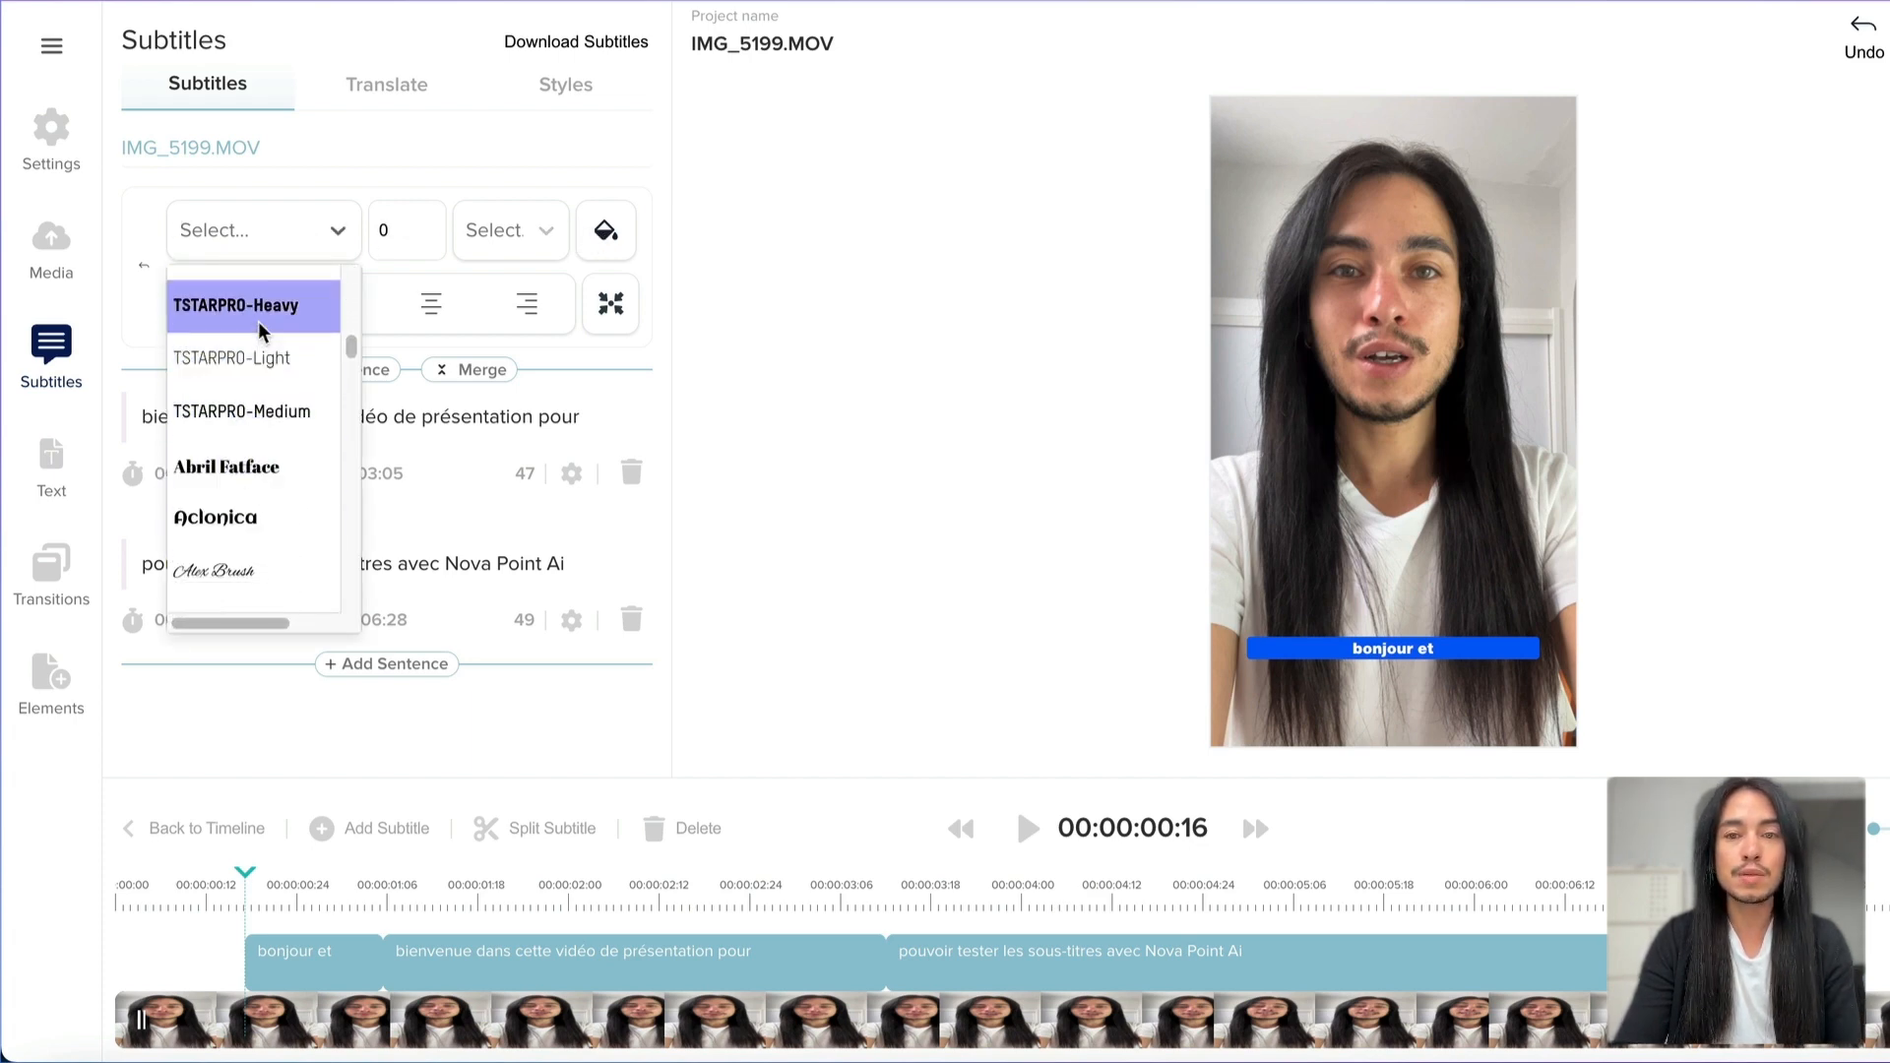
left_click(253, 305)
left_click(425, 242)
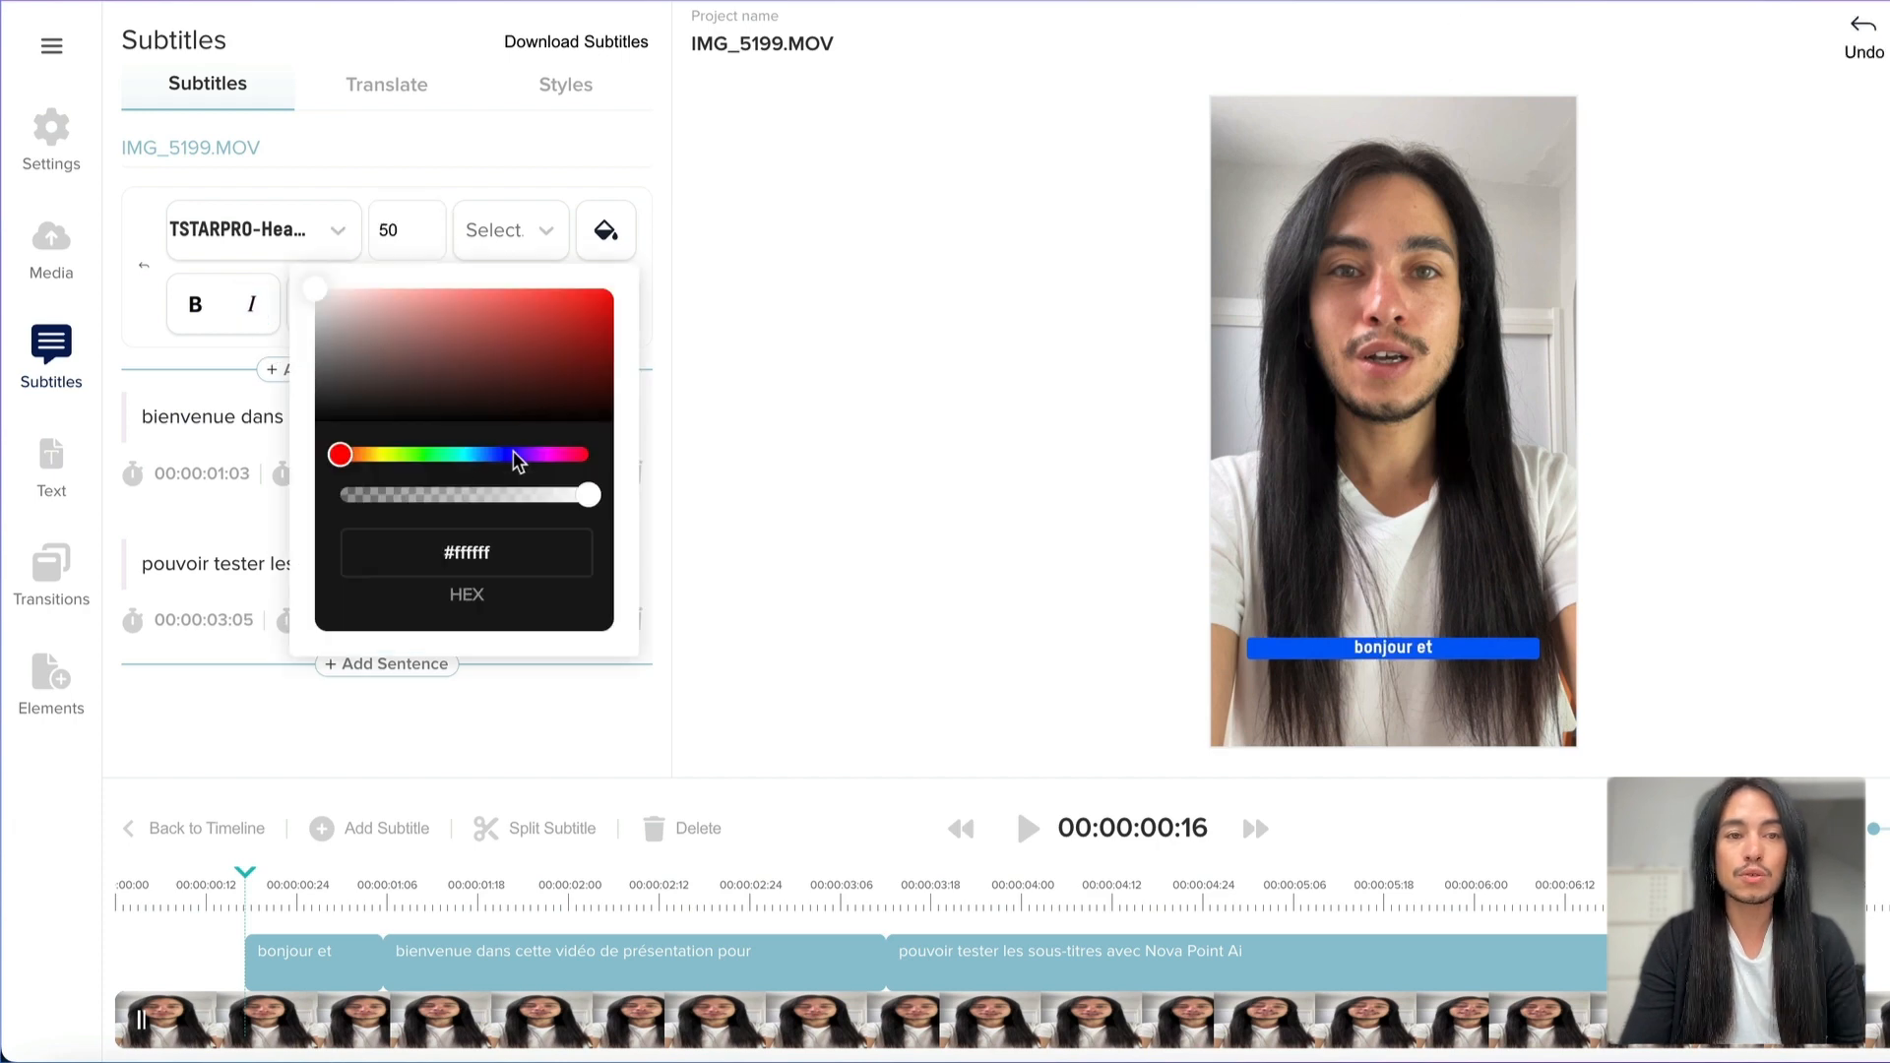
- Set the "bonjour et" subtitle's text colour to yellow #ffe300 and compare it with the following subtitle in the preview
left_click(494, 454)
left_click(377, 453)
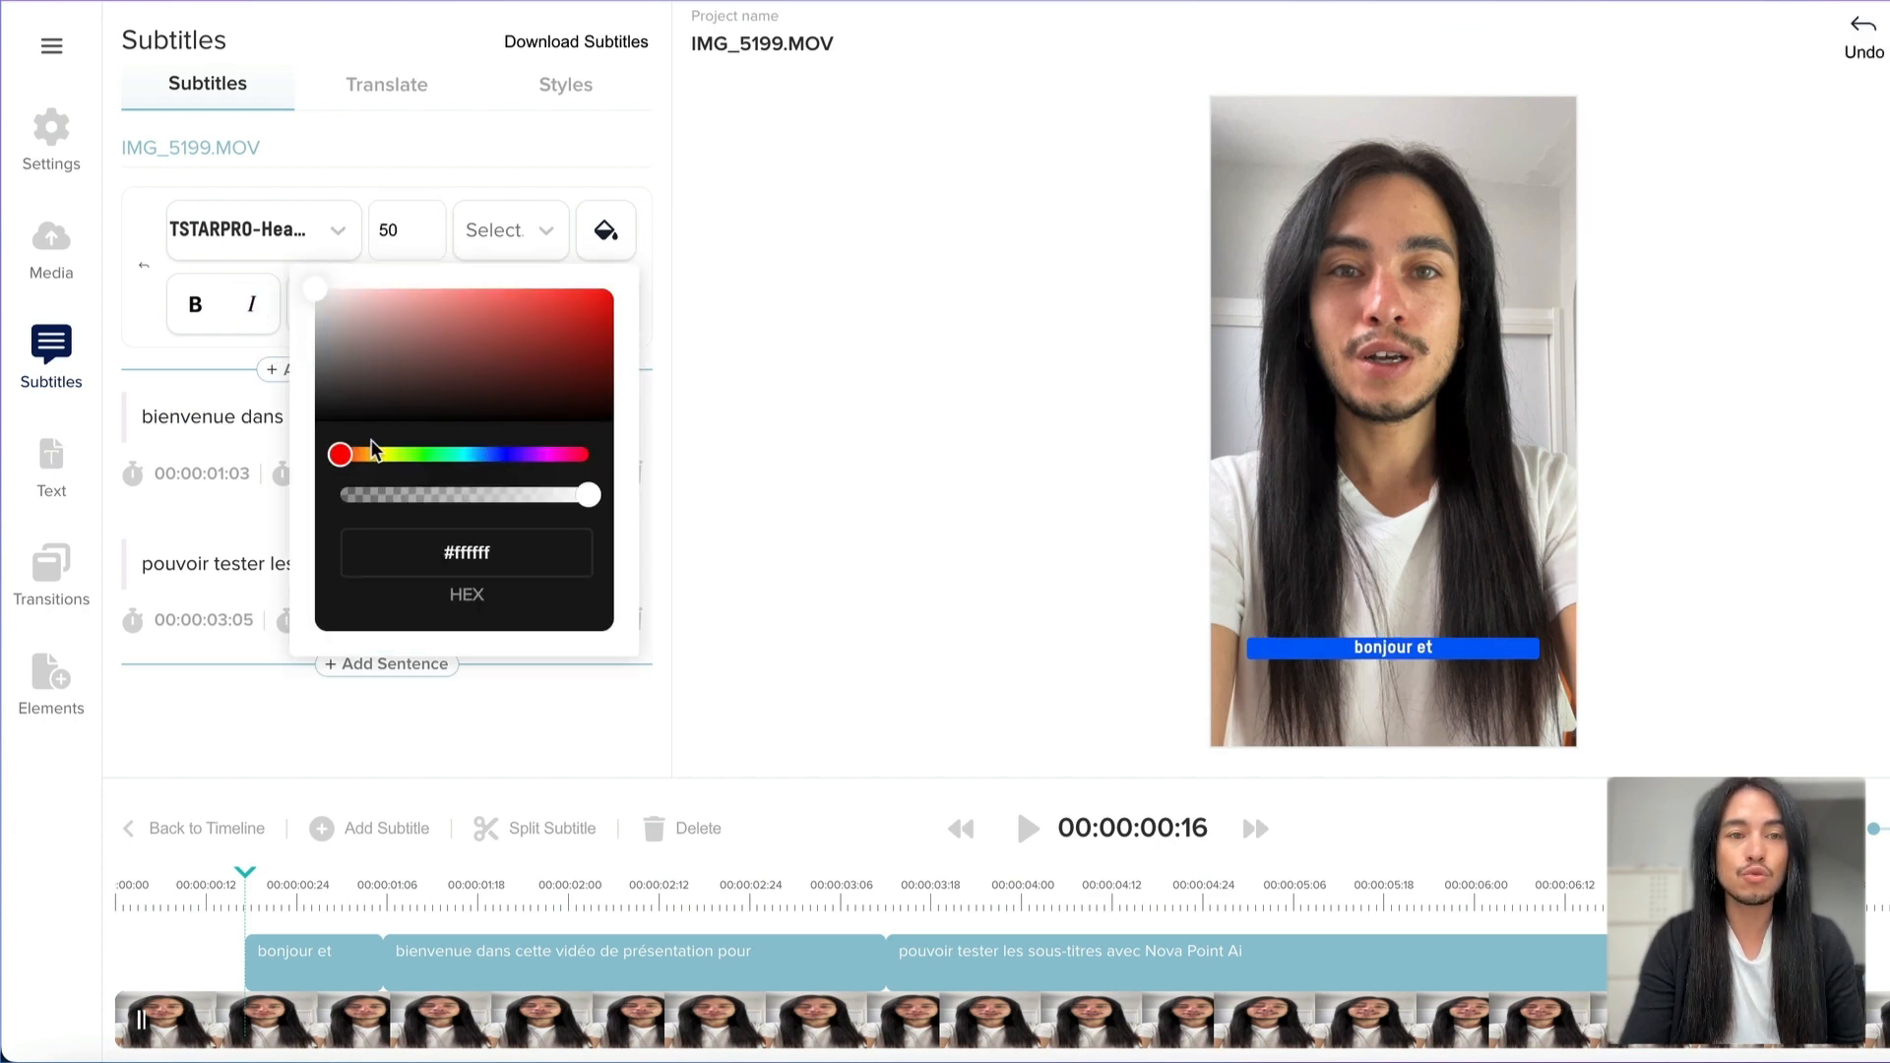
left_click_drag(578, 339, 637, 286)
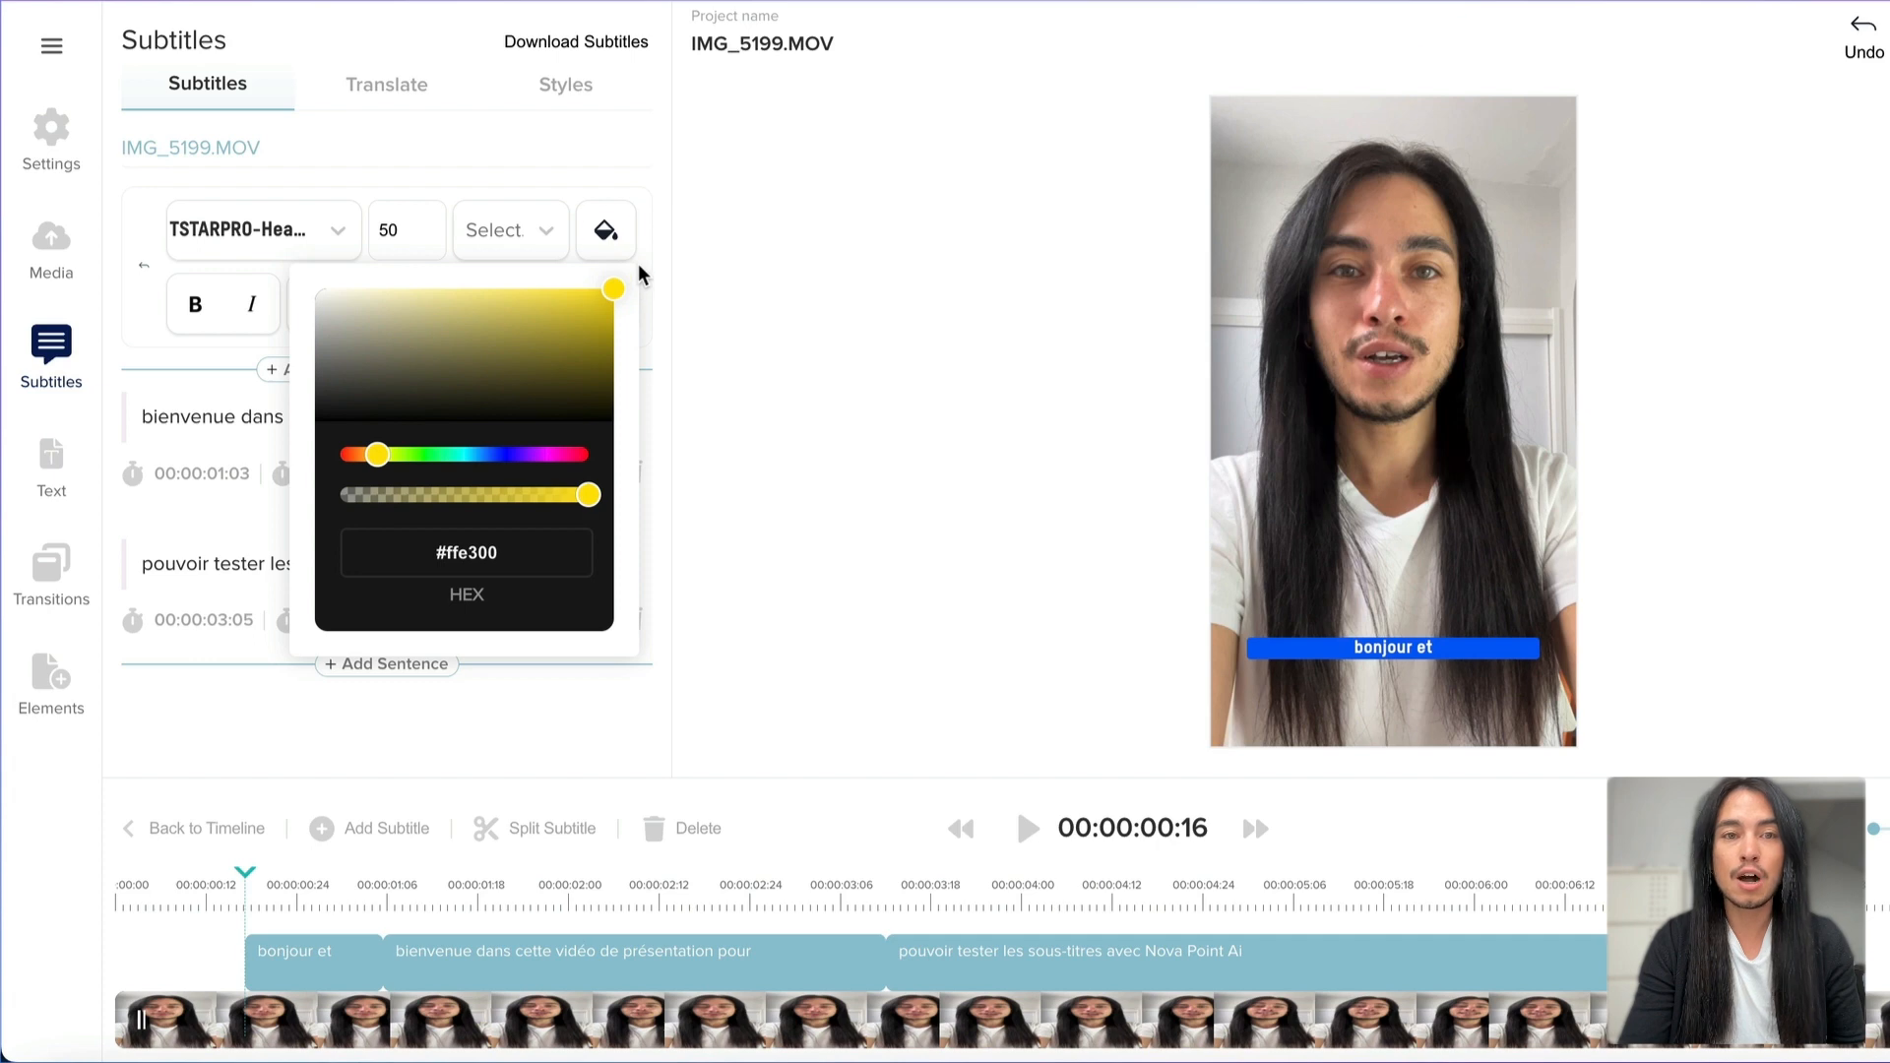
left_click(641, 274)
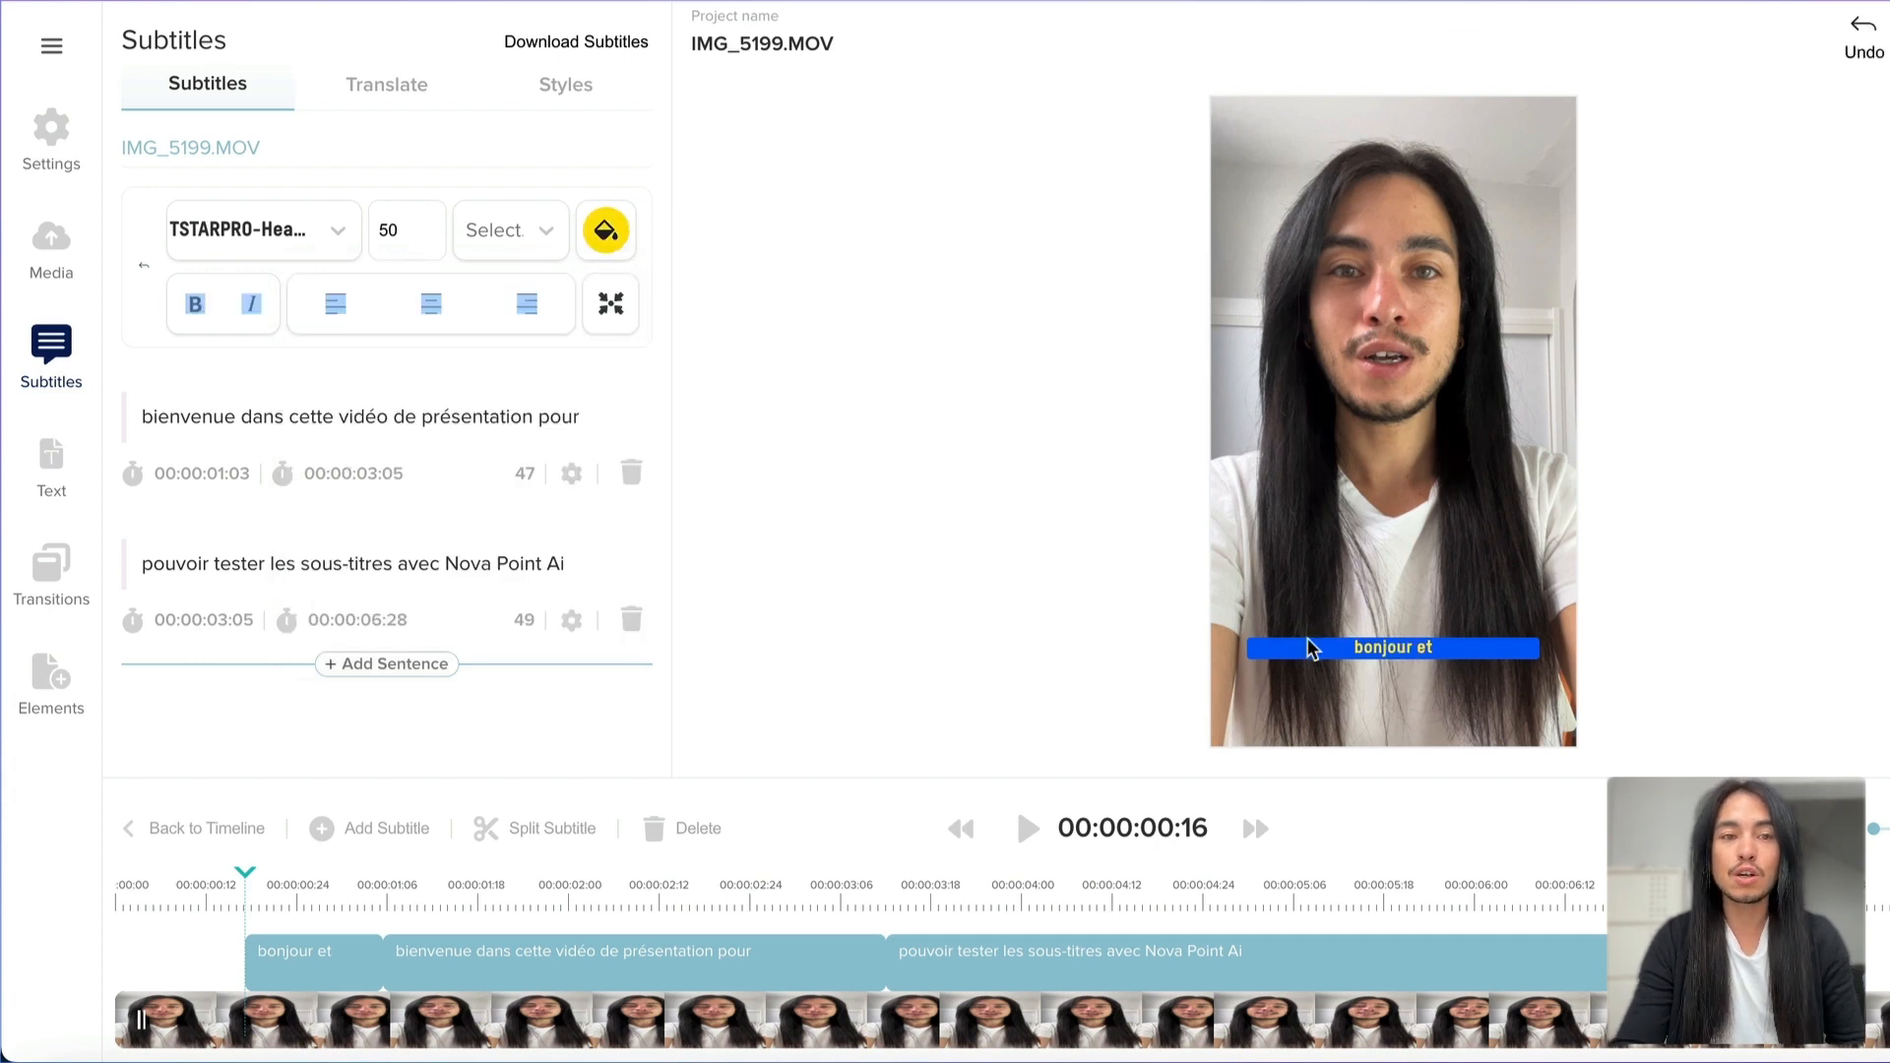
left_click(356, 890)
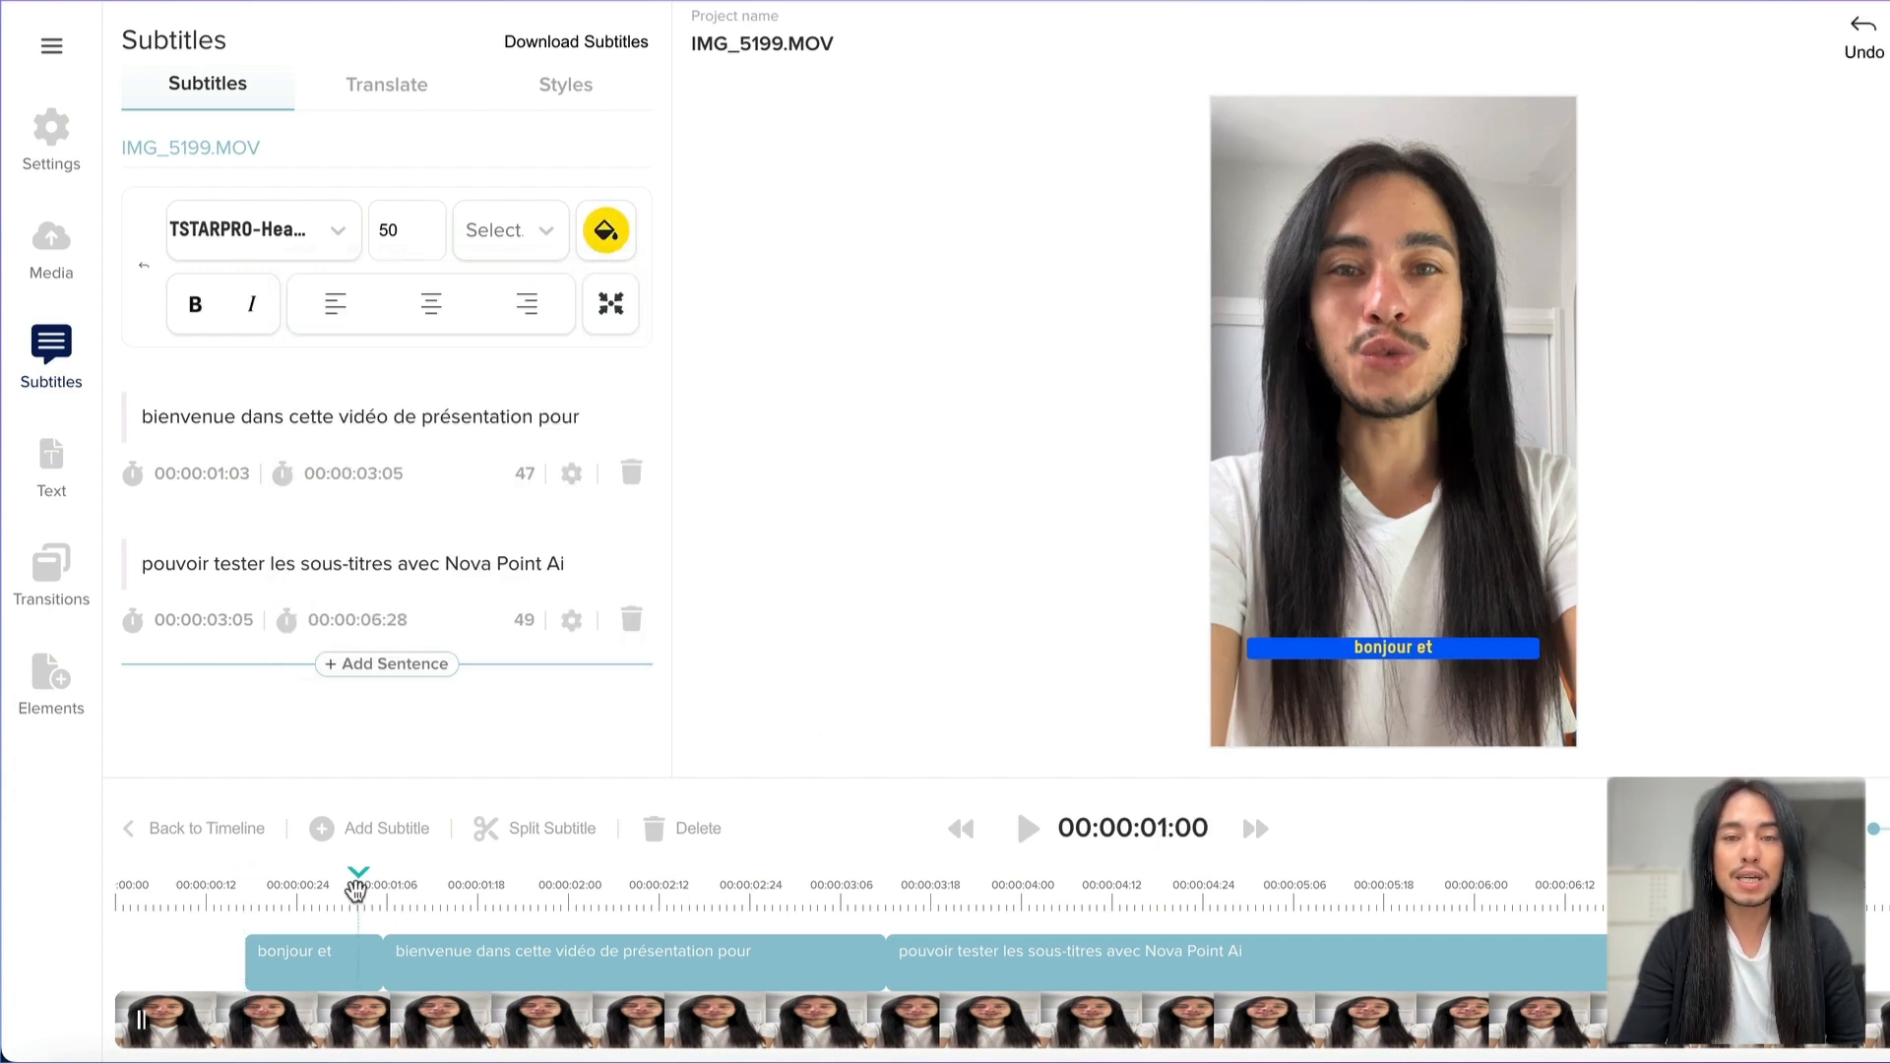
left_click_drag(357, 891, 570, 891)
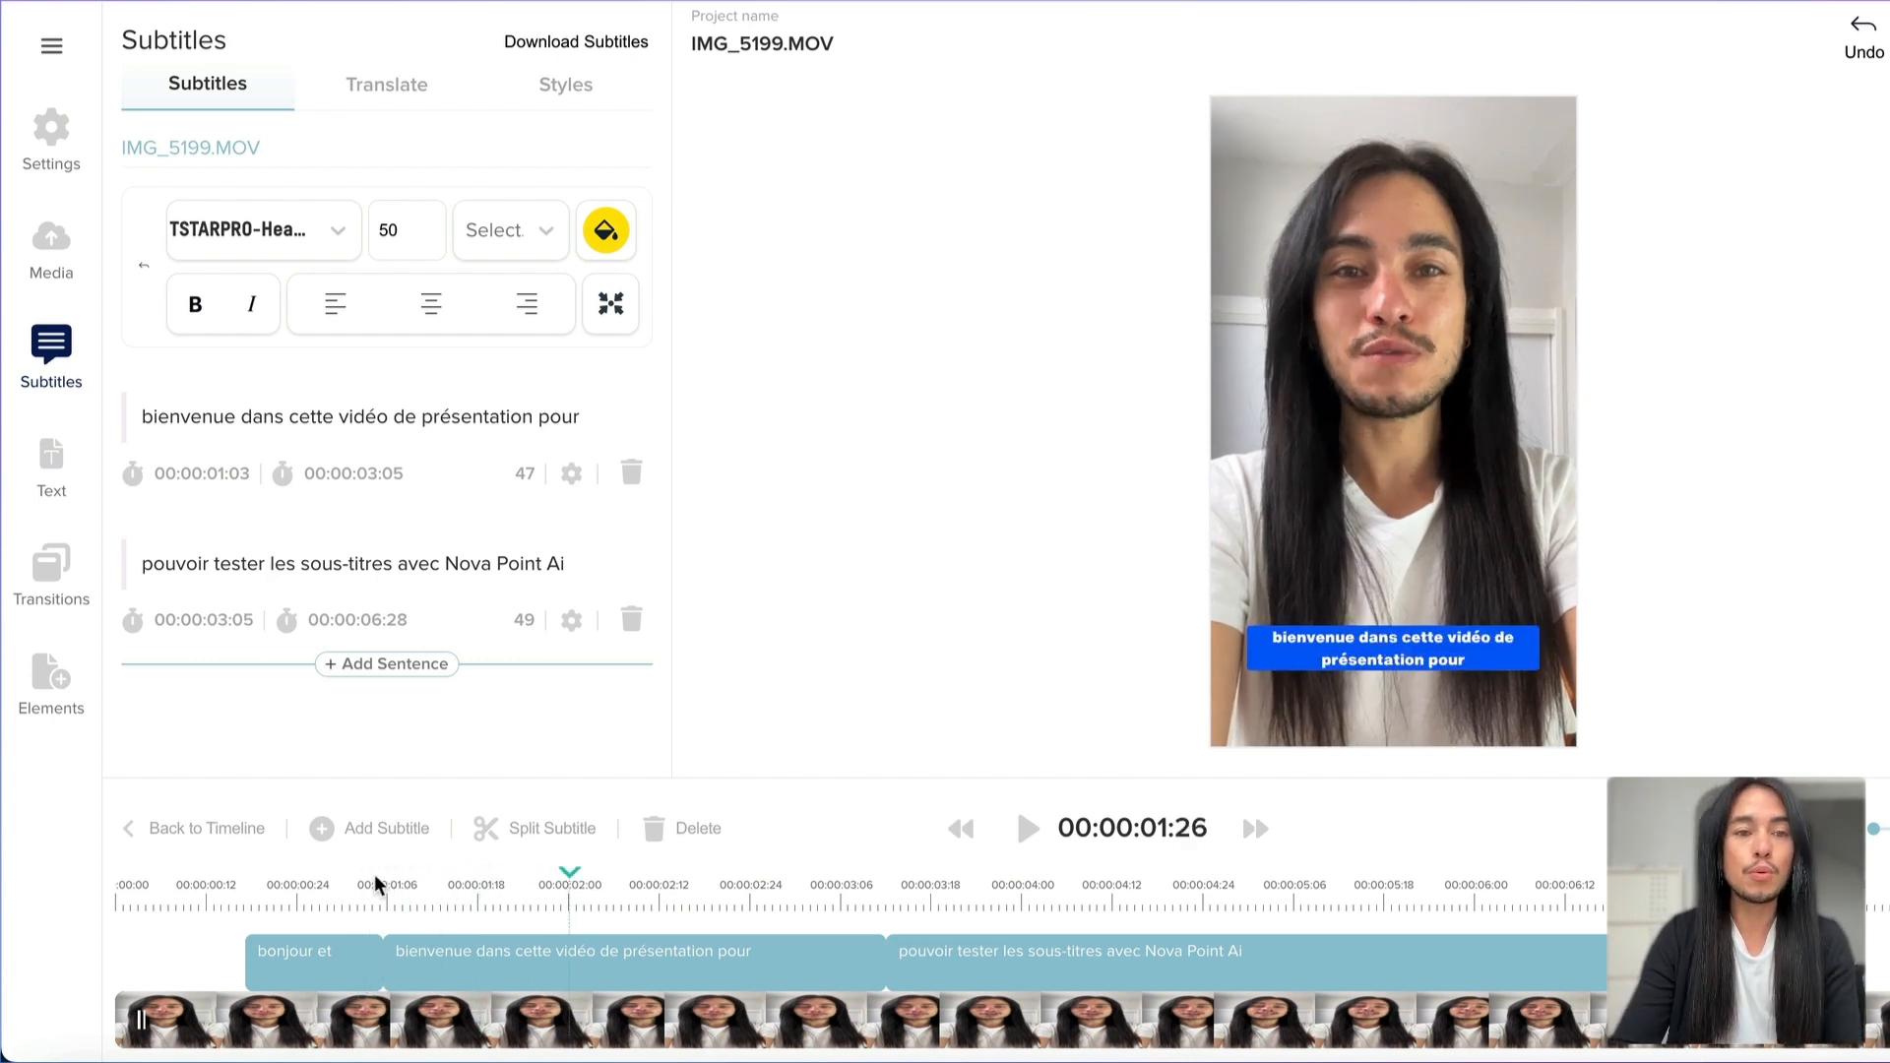
- Move the "bonjour et" subtitle up in the video frame to just below the speaker's neck
left_click(342, 884)
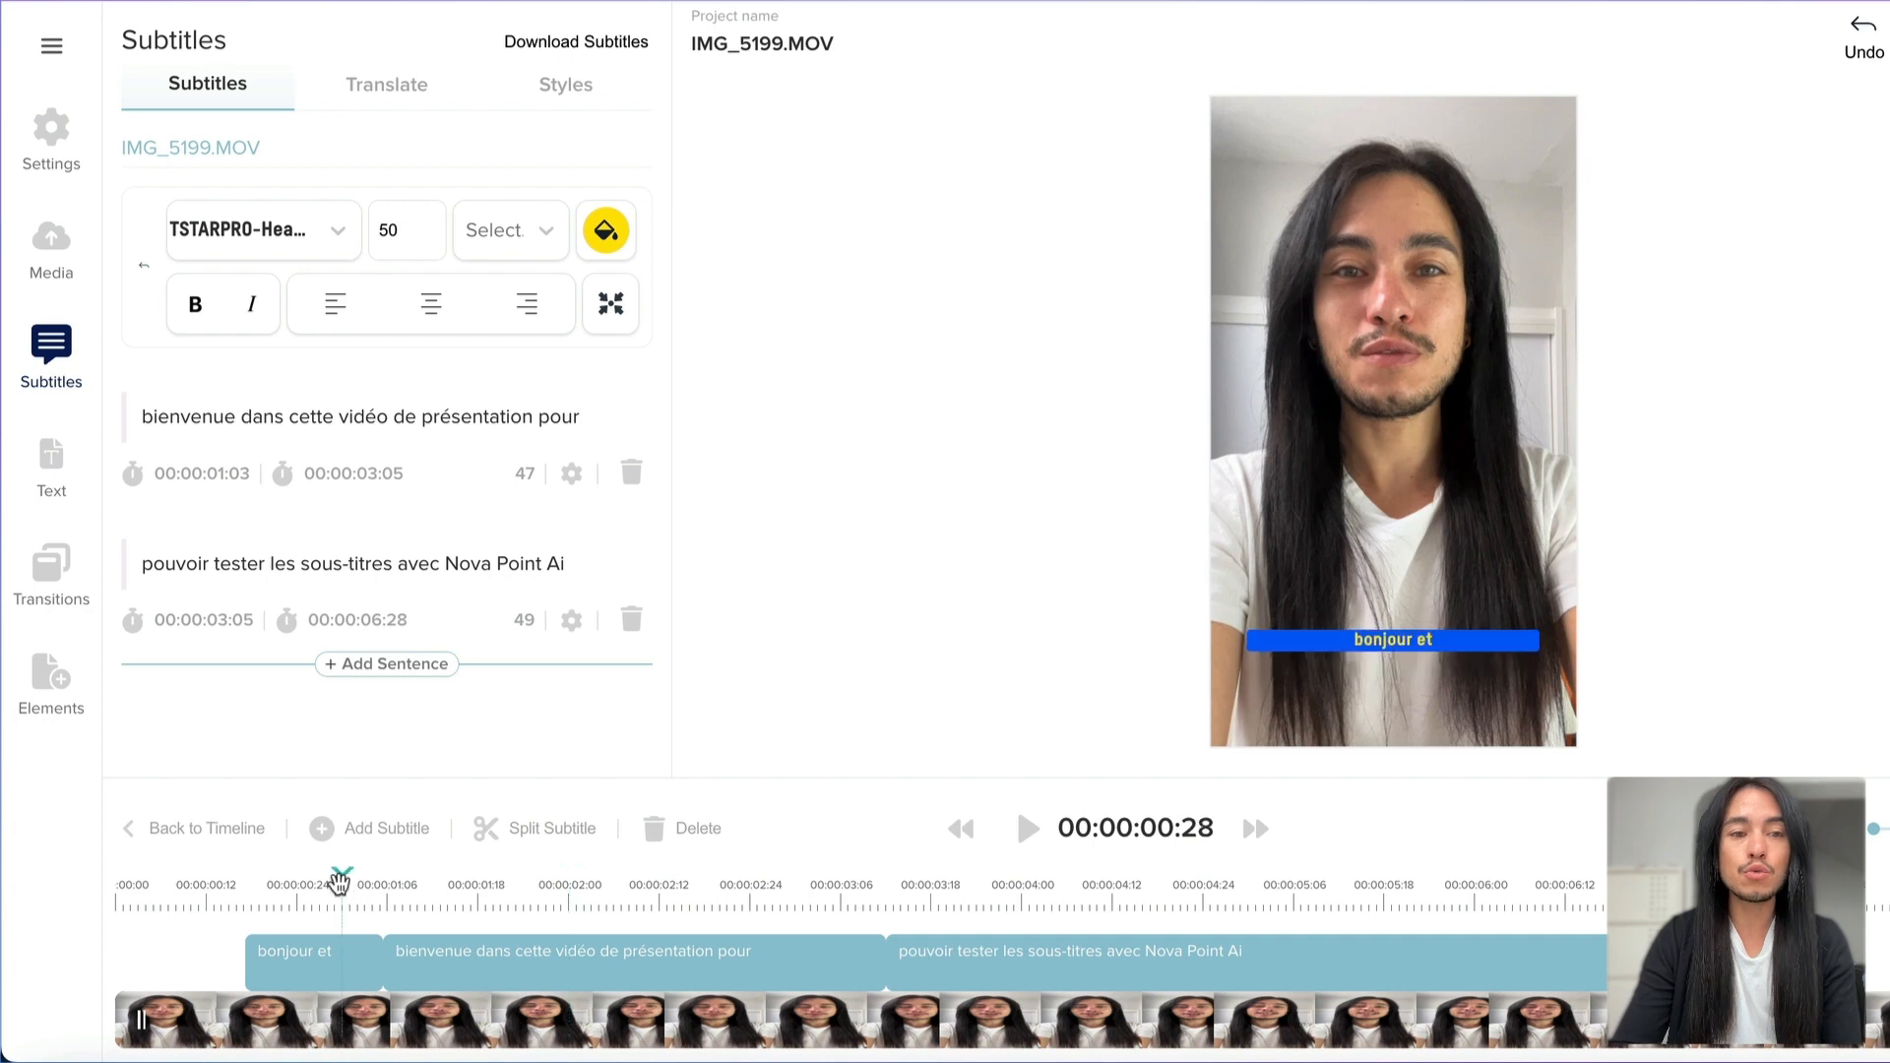
left_click(1327, 653)
left_click_drag(1327, 654, 1340, 497)
left_click(1362, 488)
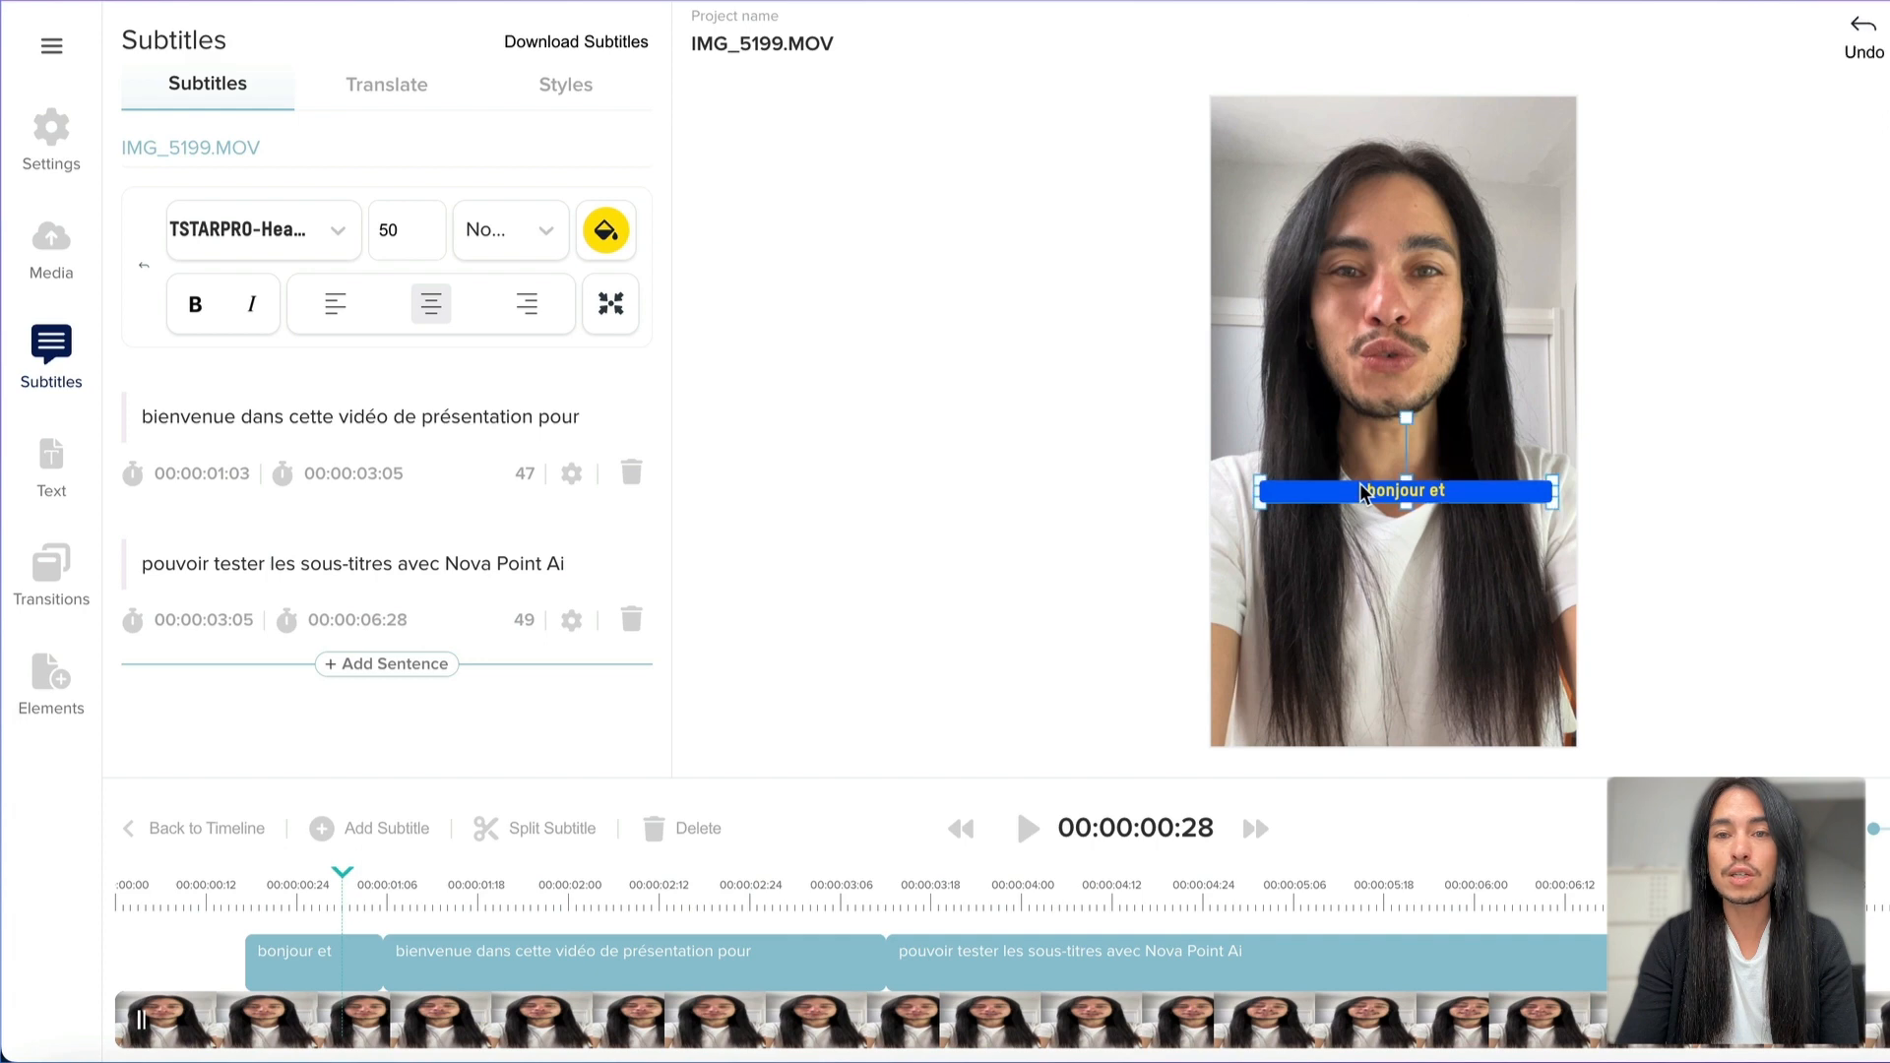
- Tilt the "bonjour et" subtitle counter-clockwise, enlarge its text to size 111, and preview the neighbouring subtitle
mouse_move(1393, 414)
left_mouse_down()
mouse_move(1354, 433)
mouse_move(1386, 424)
left_mouse_up()
left_click(1414, 502)
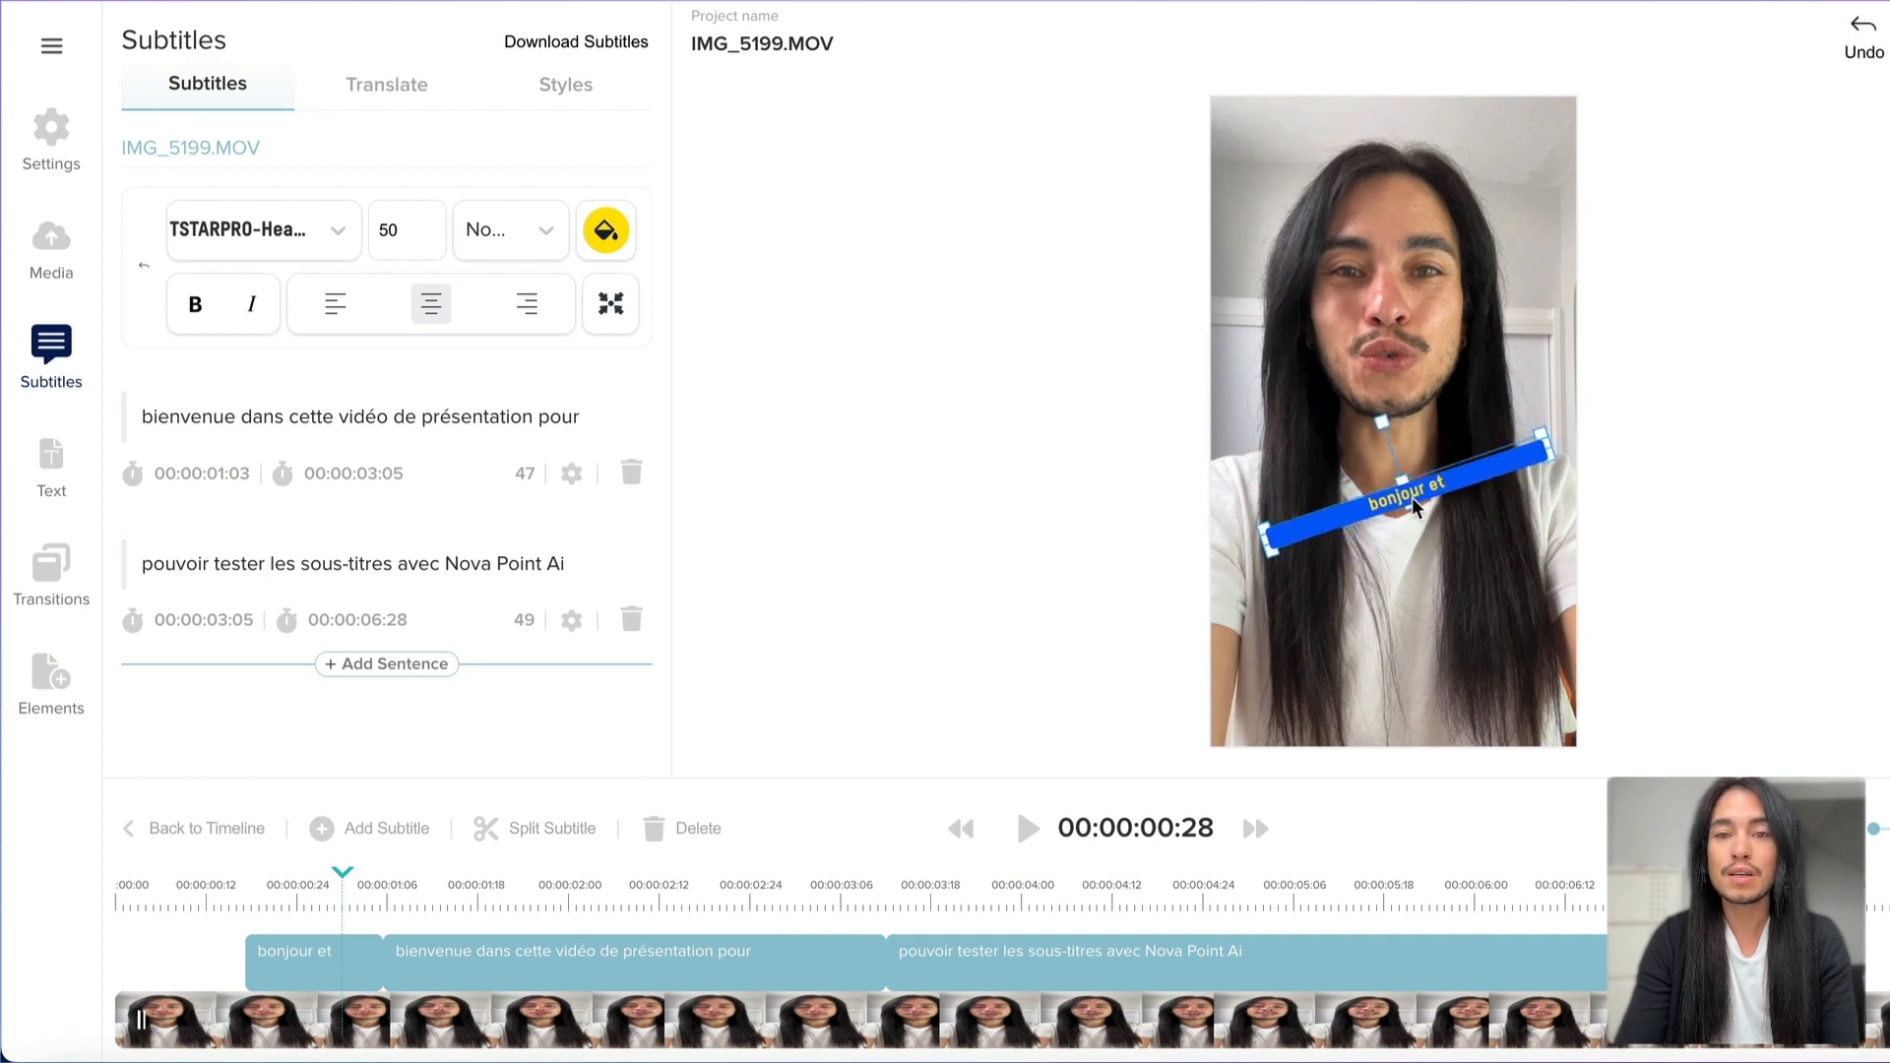
left_click_drag(1411, 506, 1424, 527)
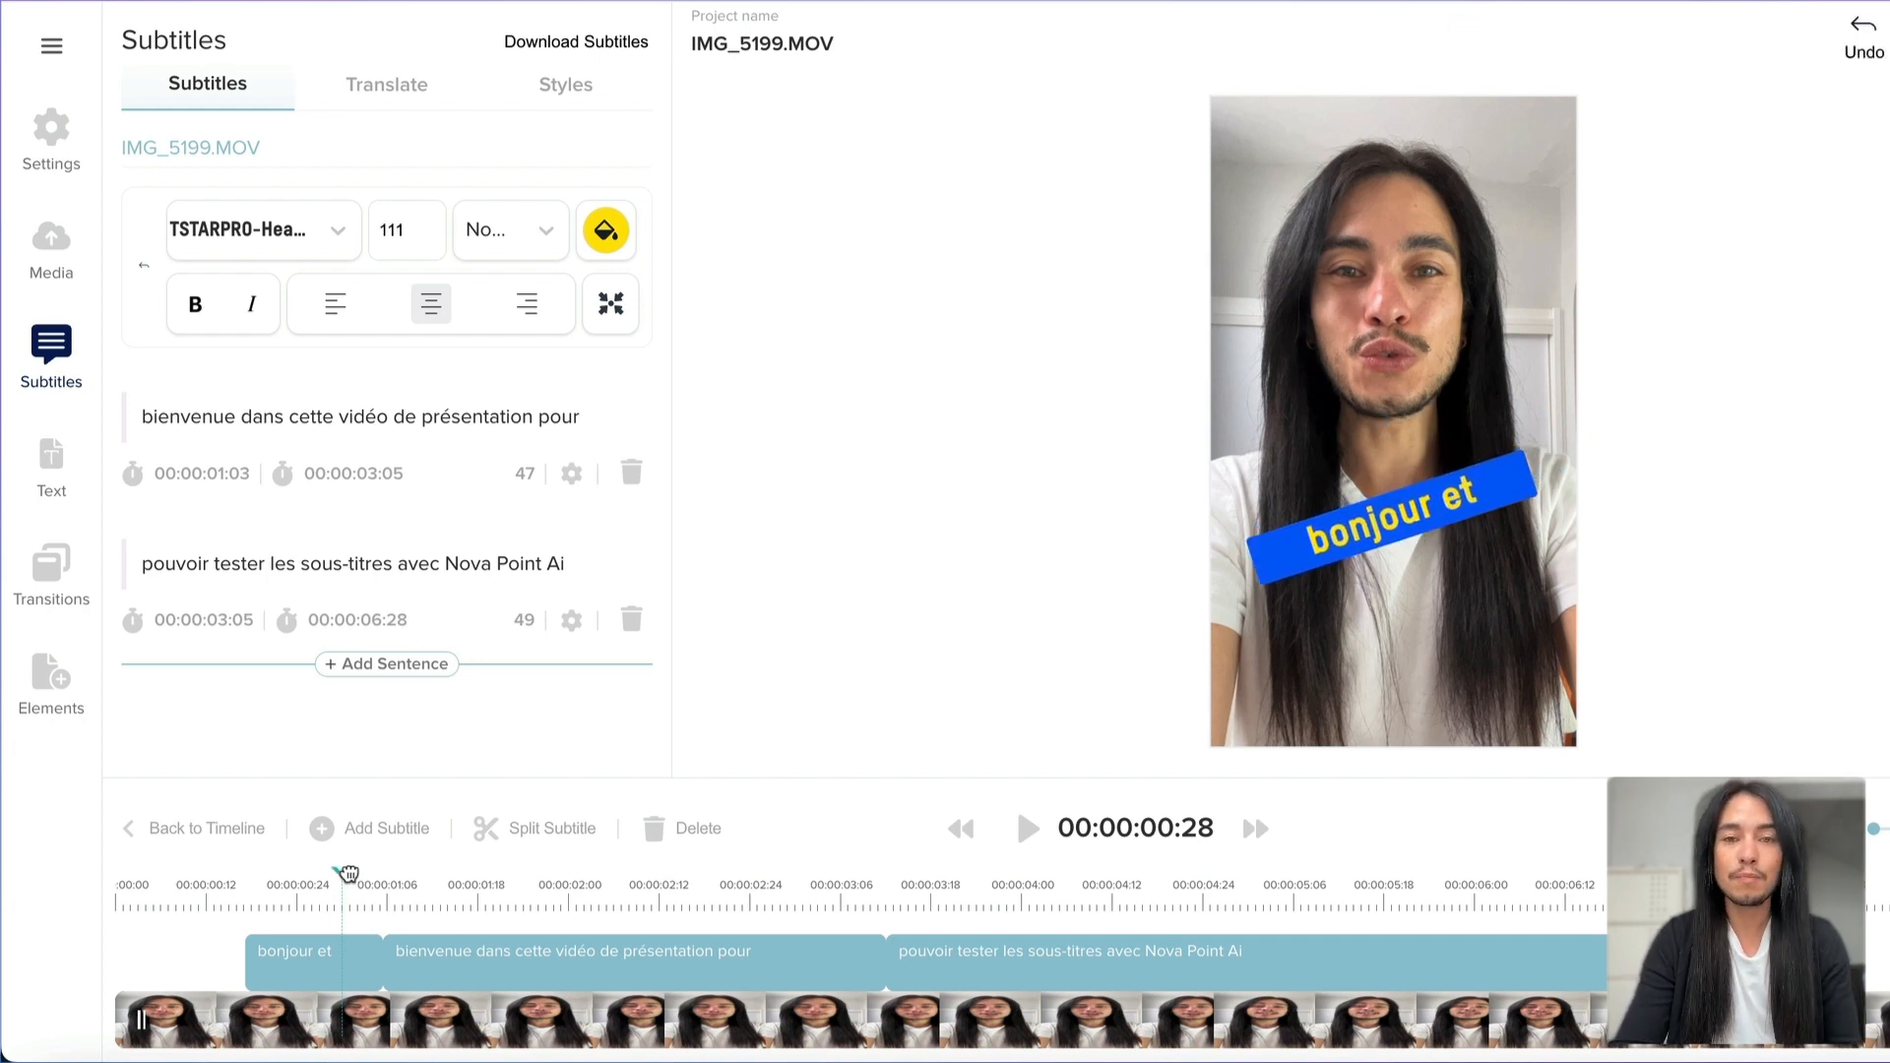
left_click_drag(342, 873, 611, 919)
- Choose English and Spanish as the target languages for translating the French subtitles
left_click(386, 91)
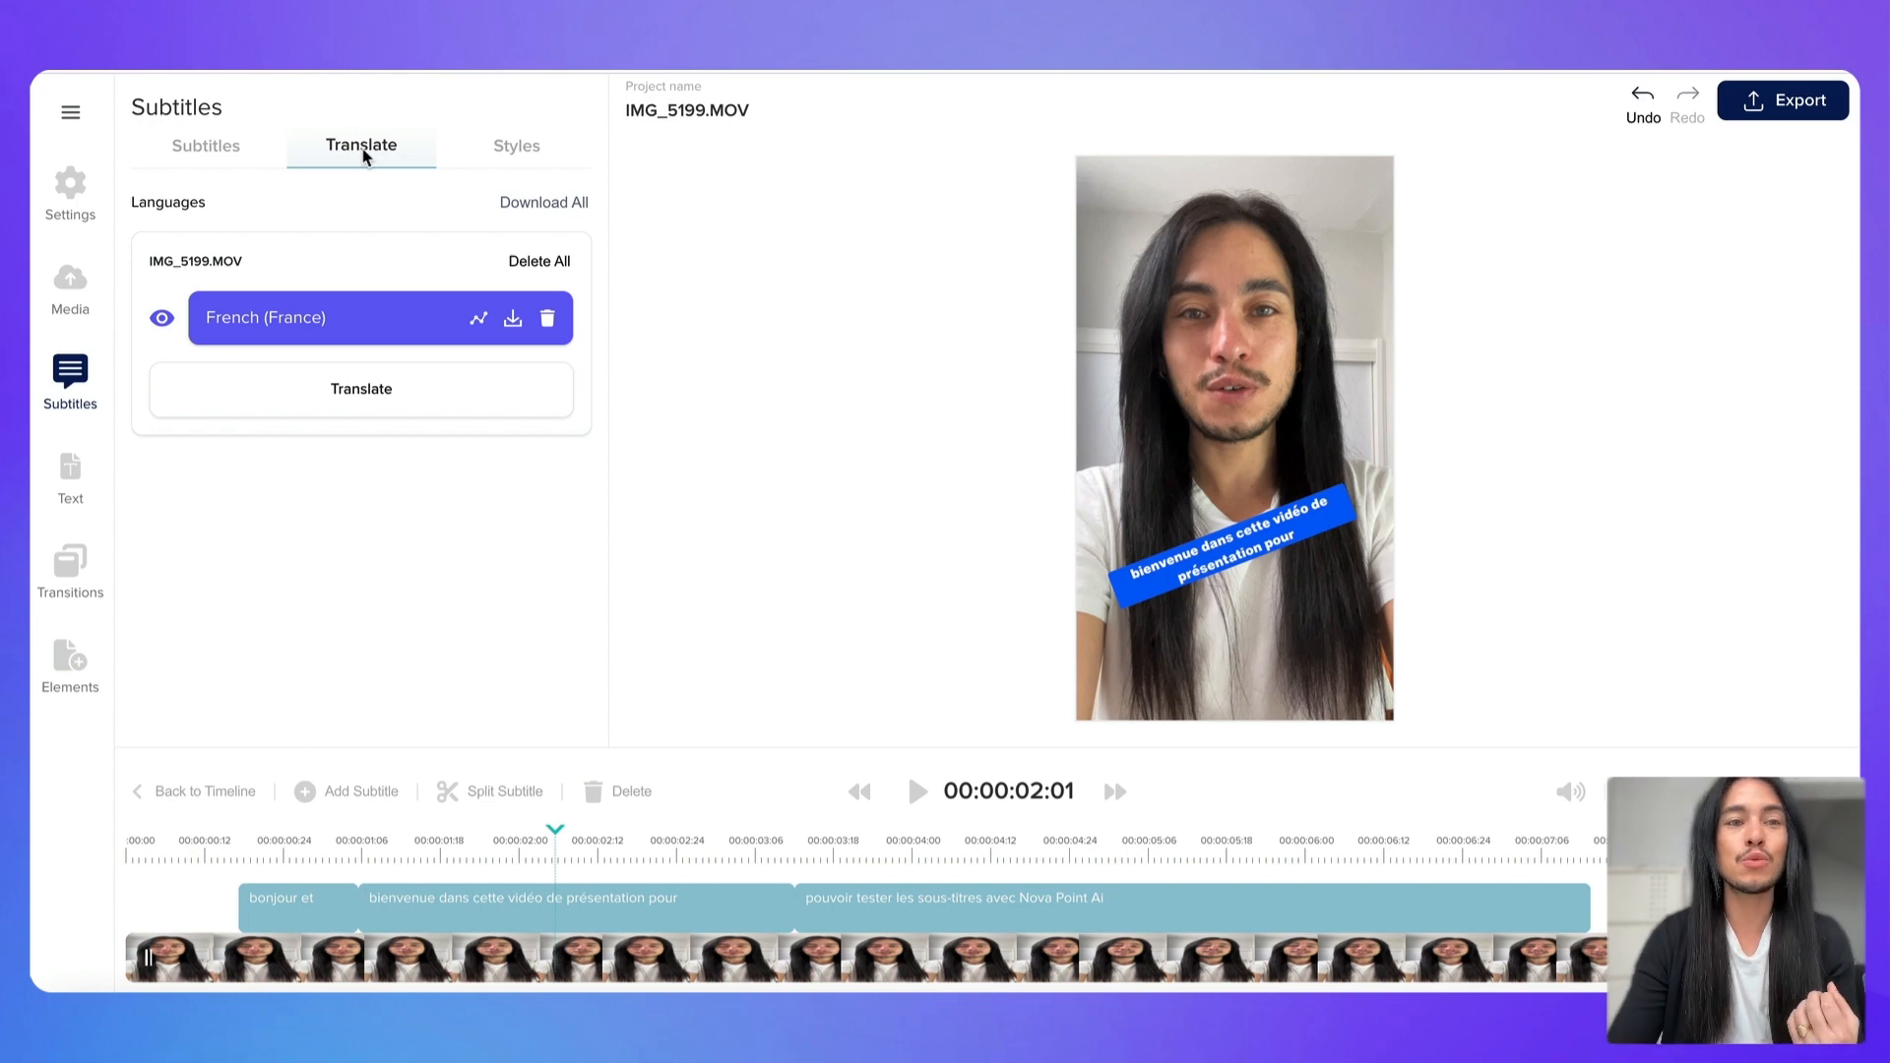
left_click(372, 388)
left_click(530, 435)
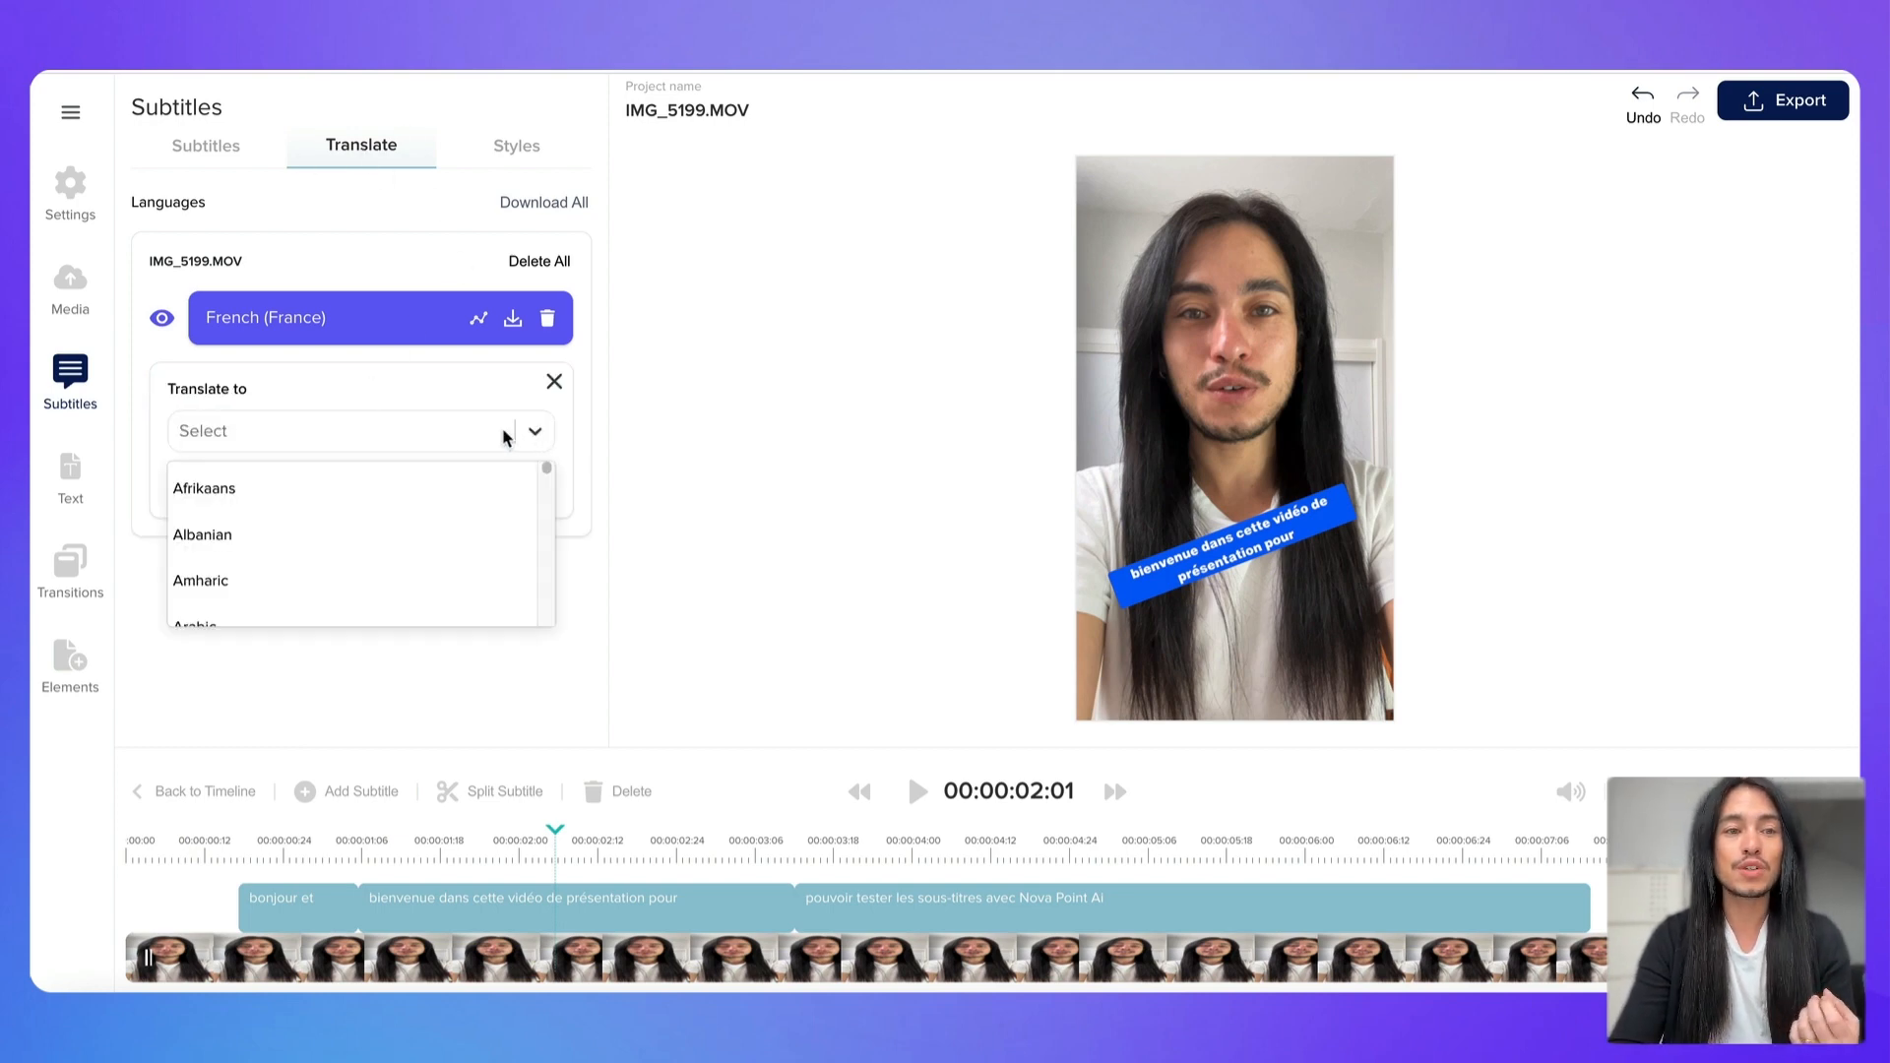
type("engli")
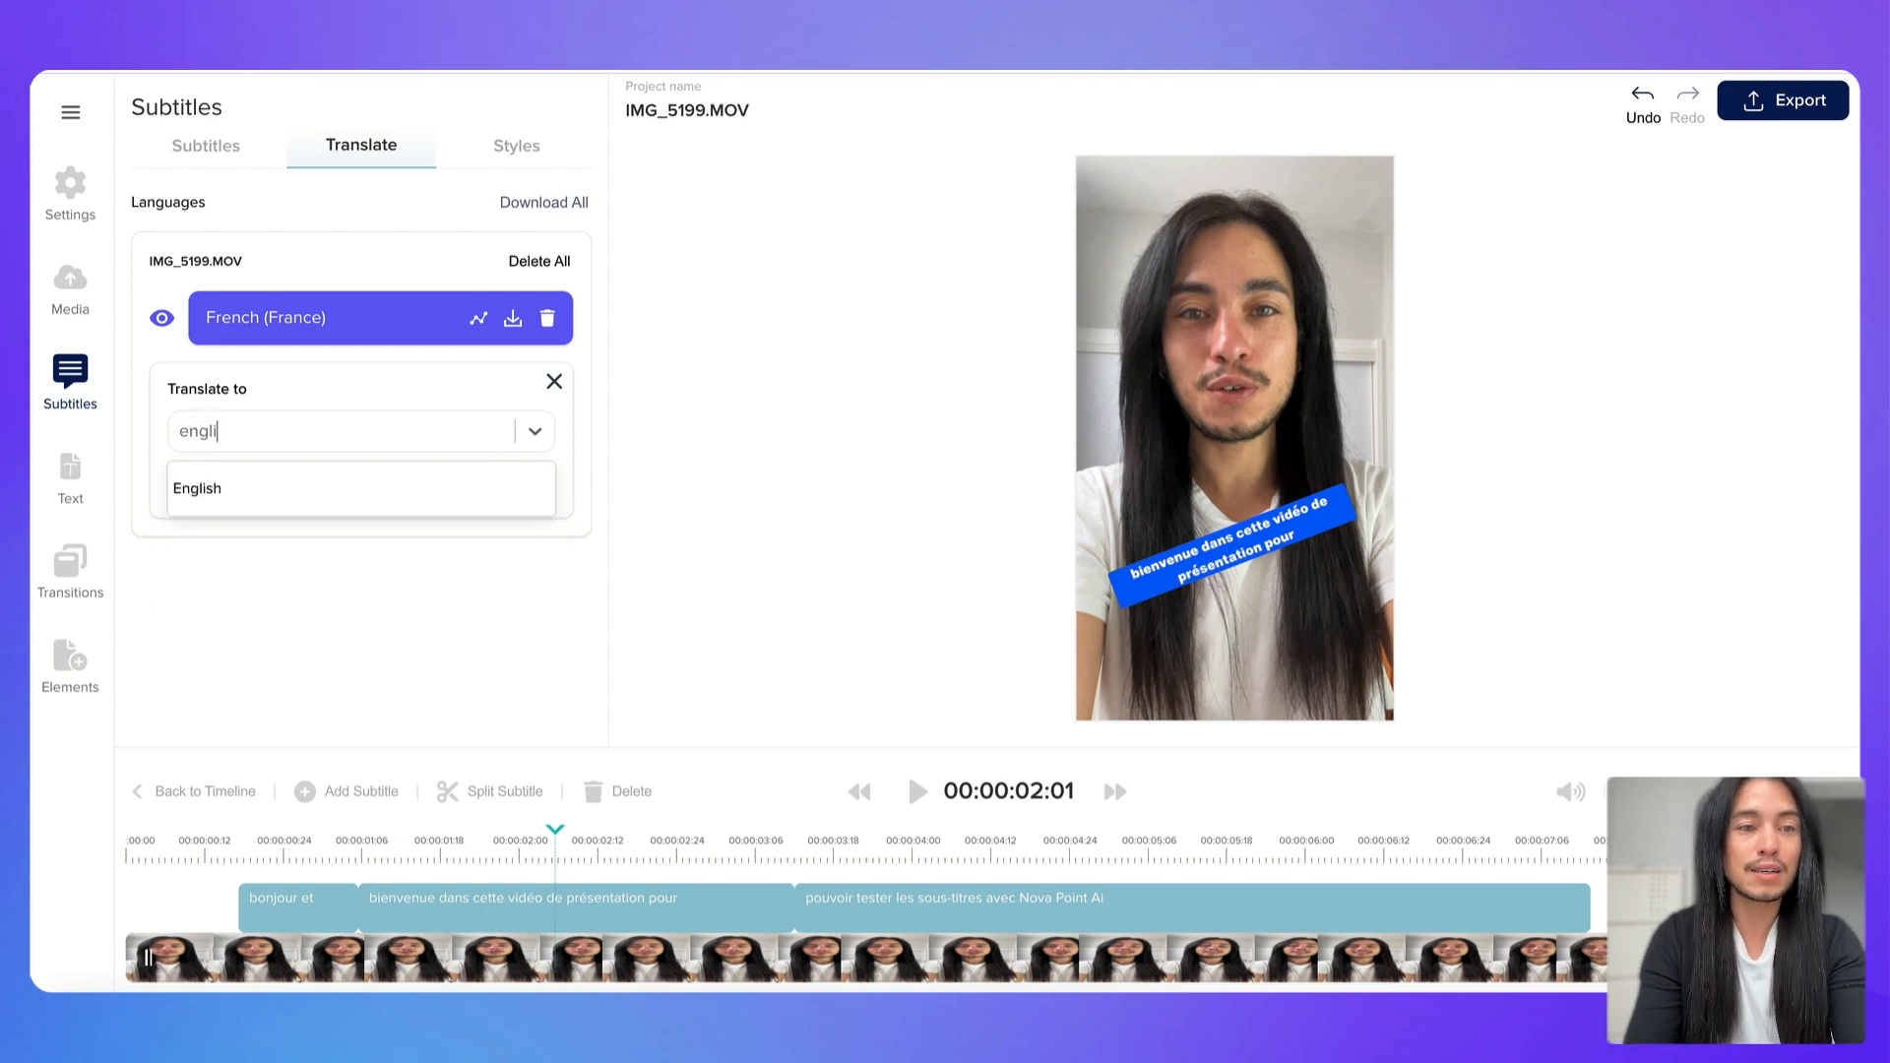
left_click(295, 497)
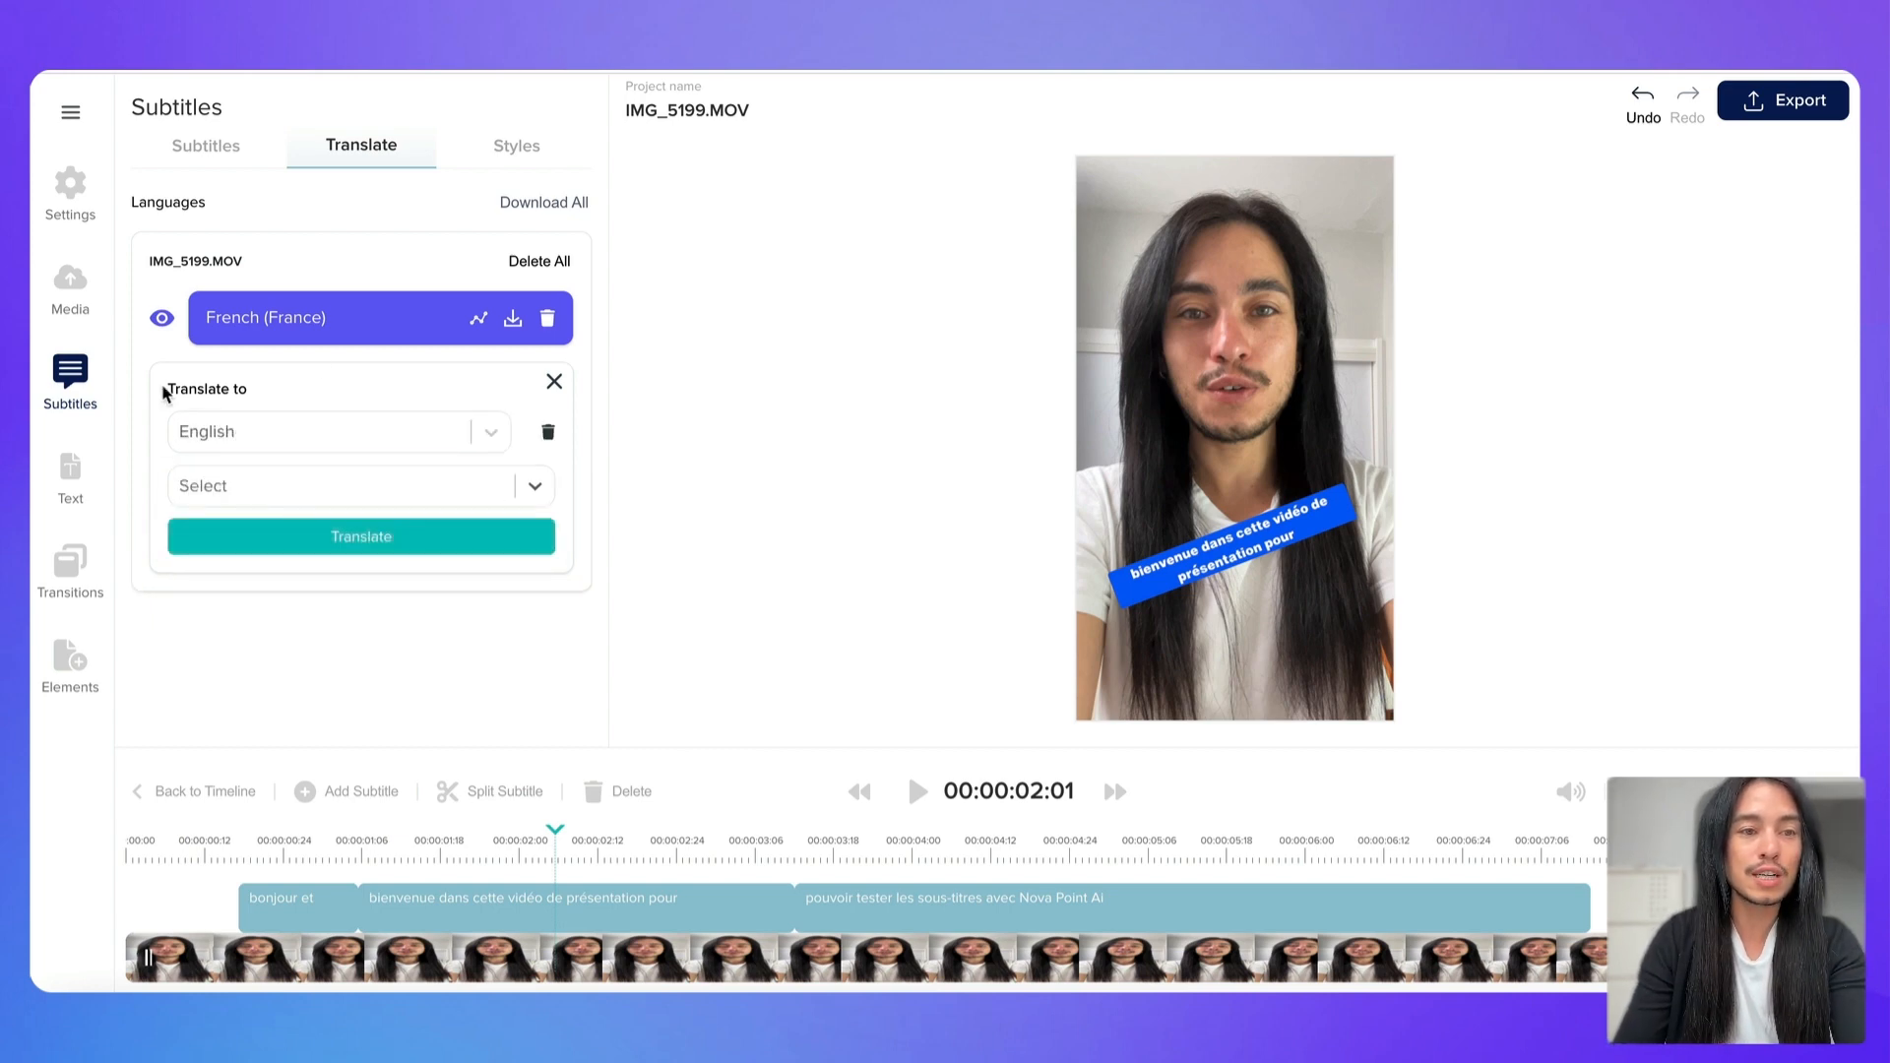
left_click(532, 497)
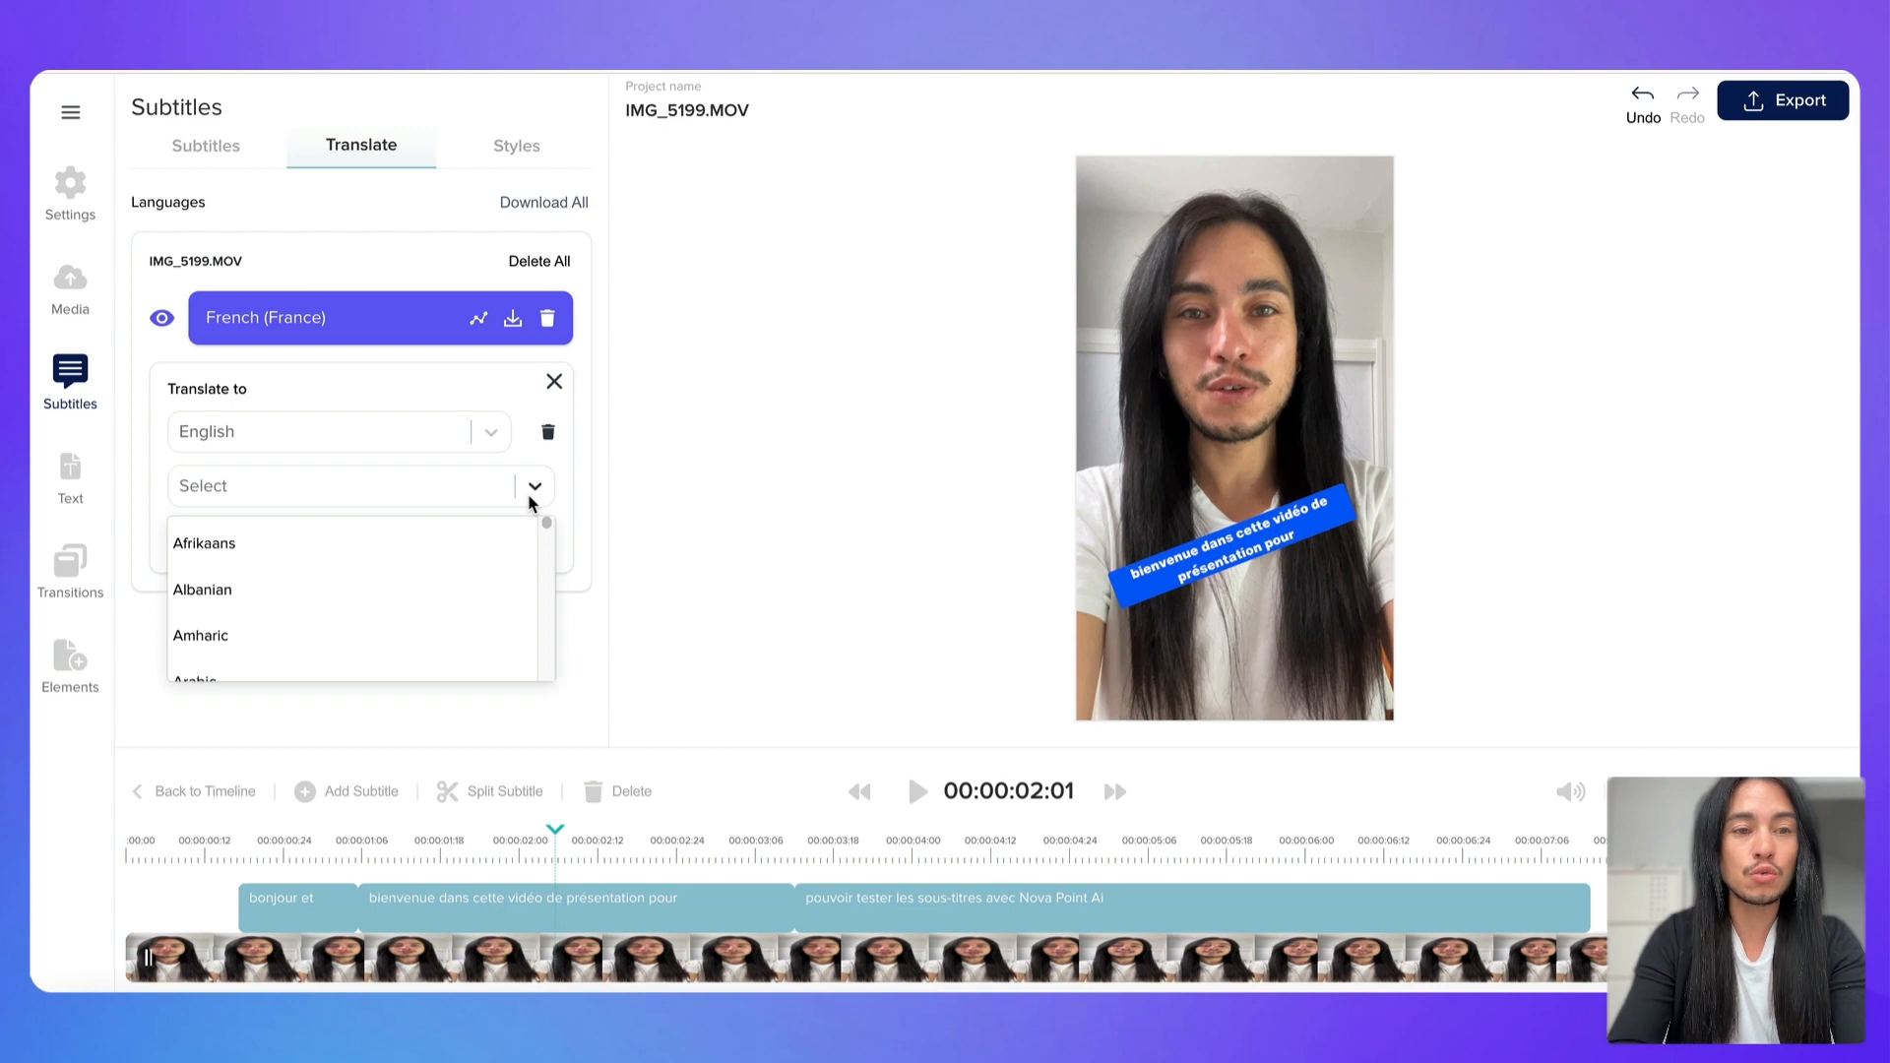
type("sp")
left_click(371, 543)
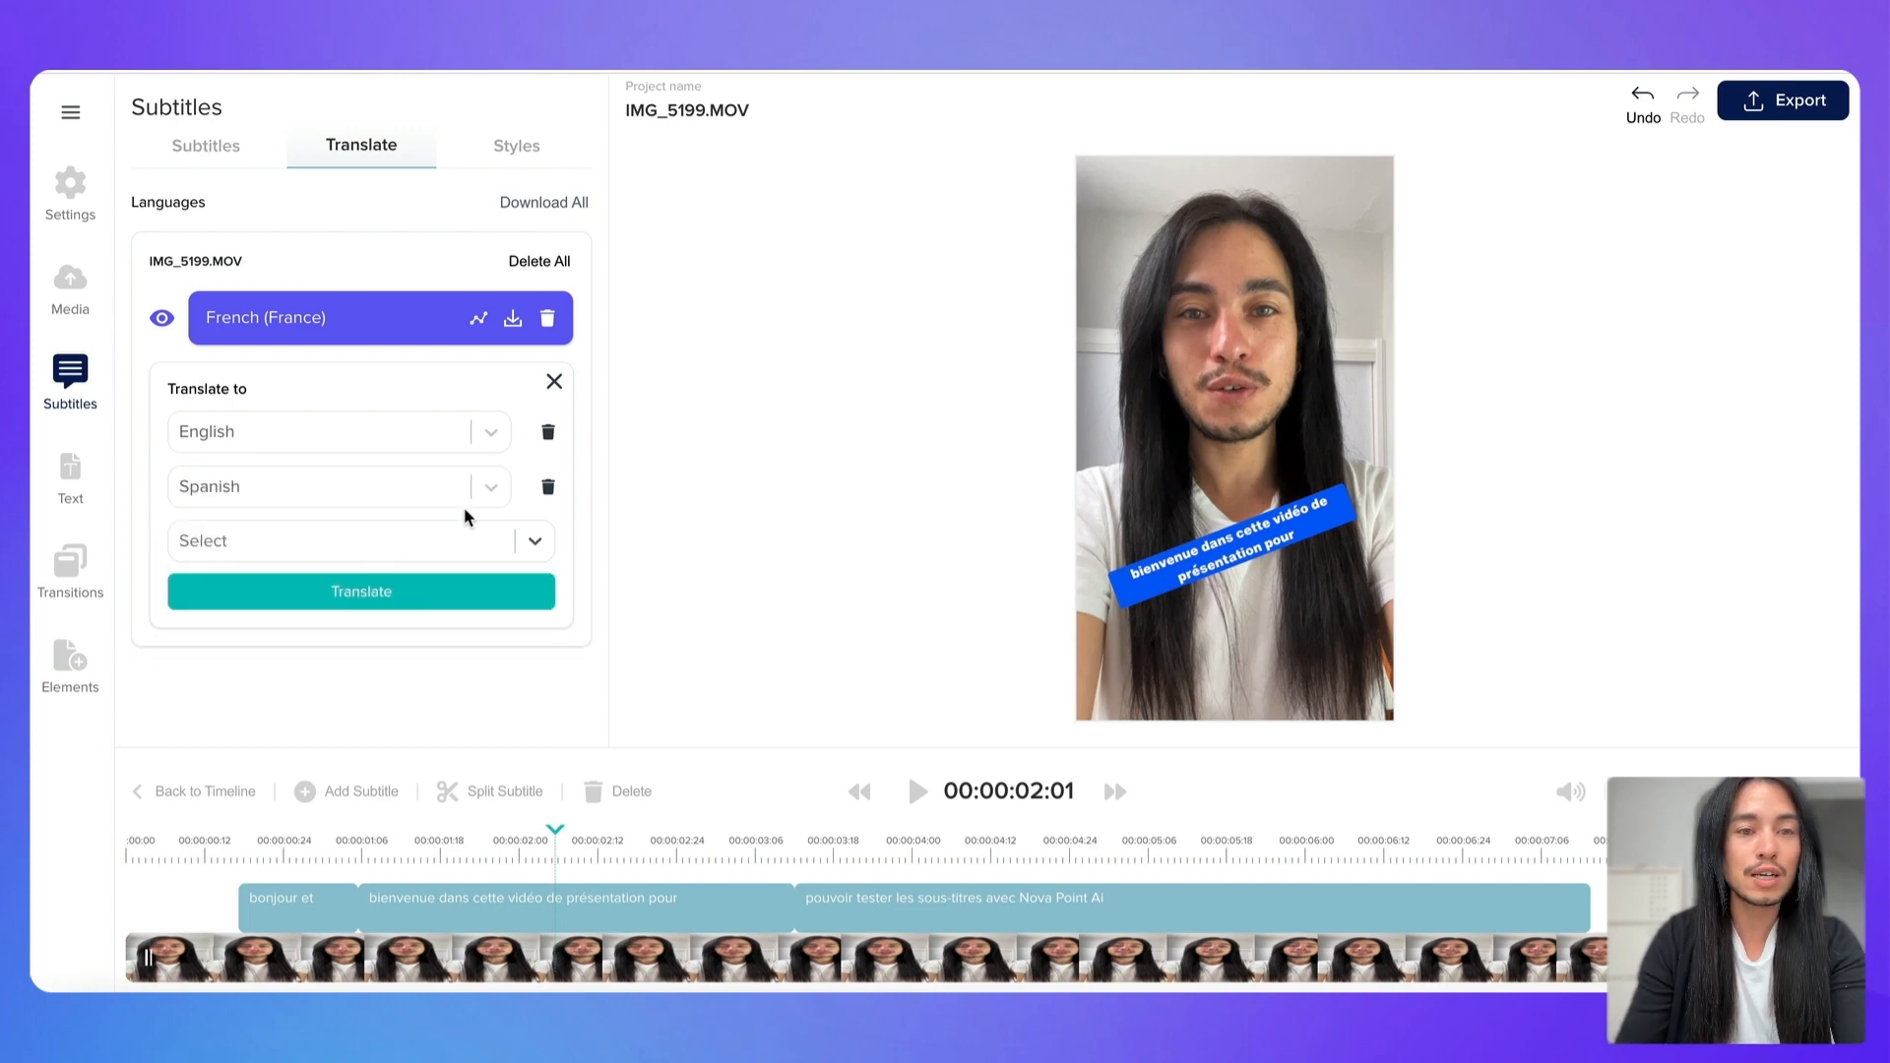
- Look through the other available target languages and run the subtitle translation into English and Spanish only
left_click(535, 540)
scroll(414, 628, "down", 5)
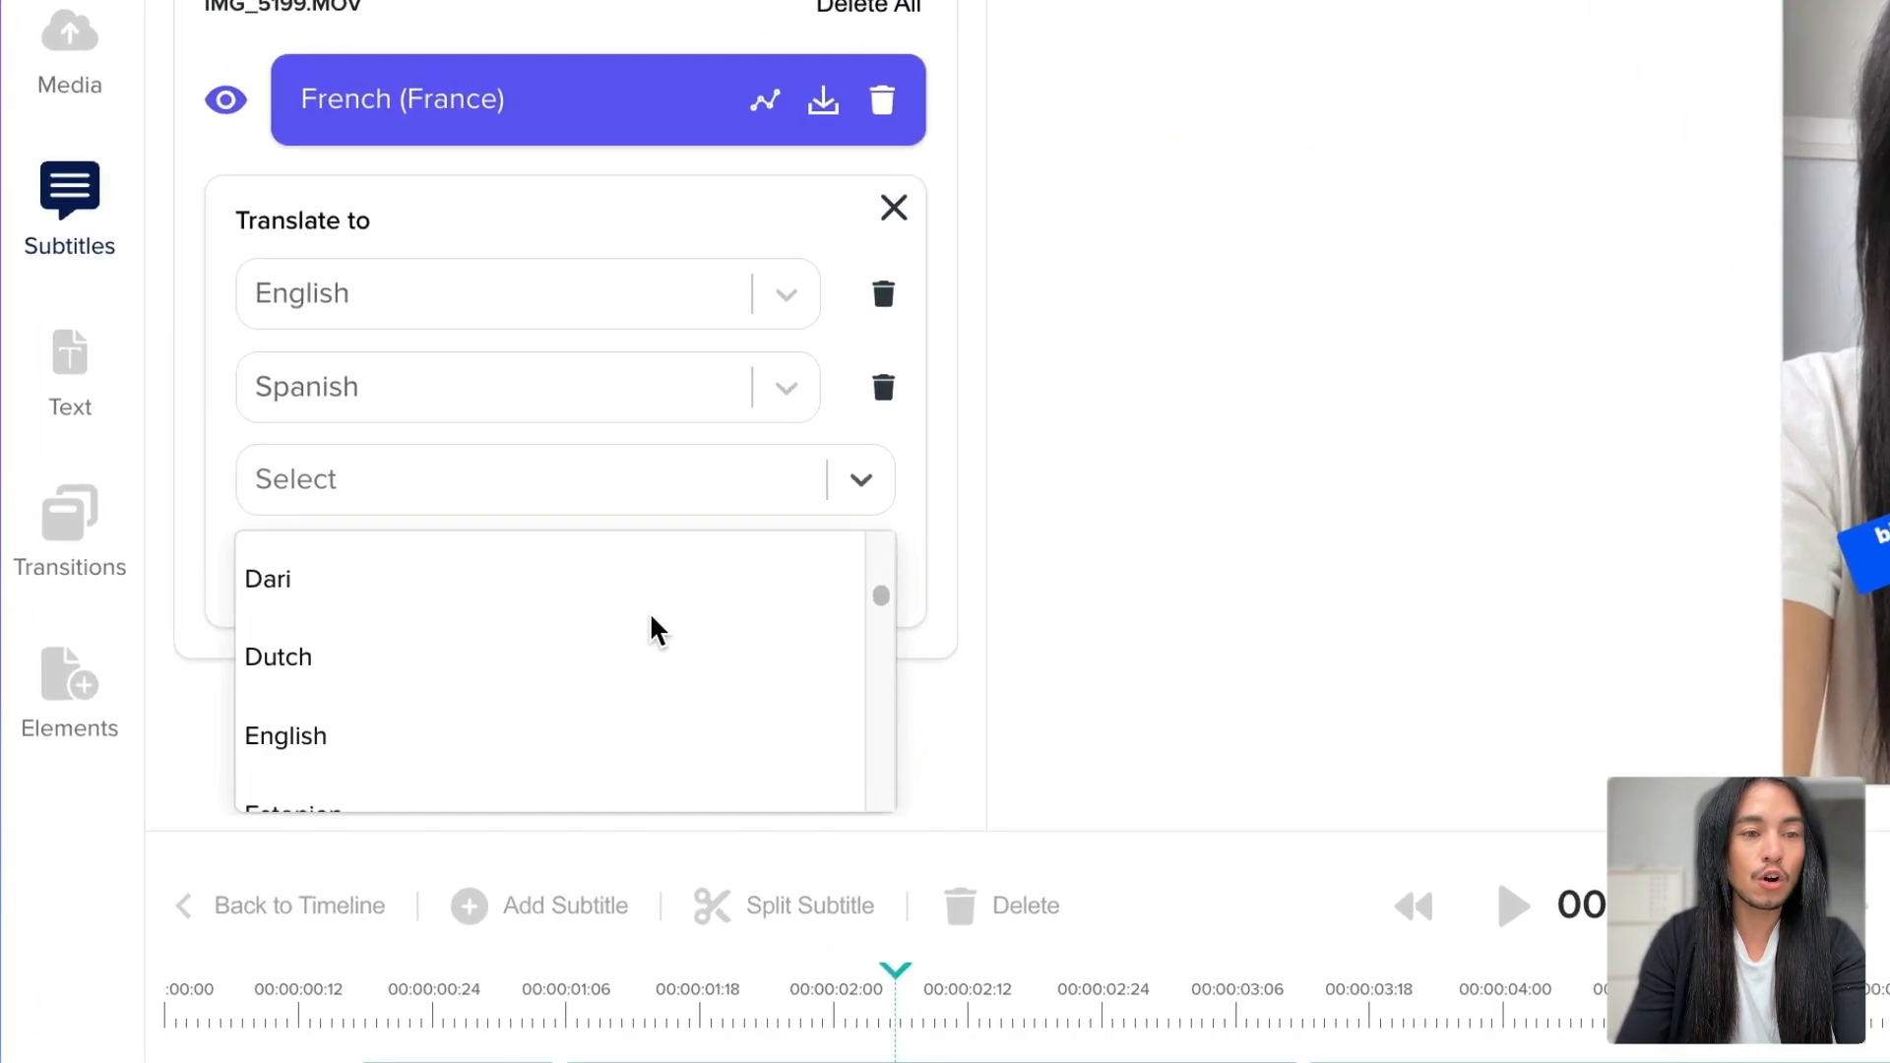
scroll(652, 621, "down", 15)
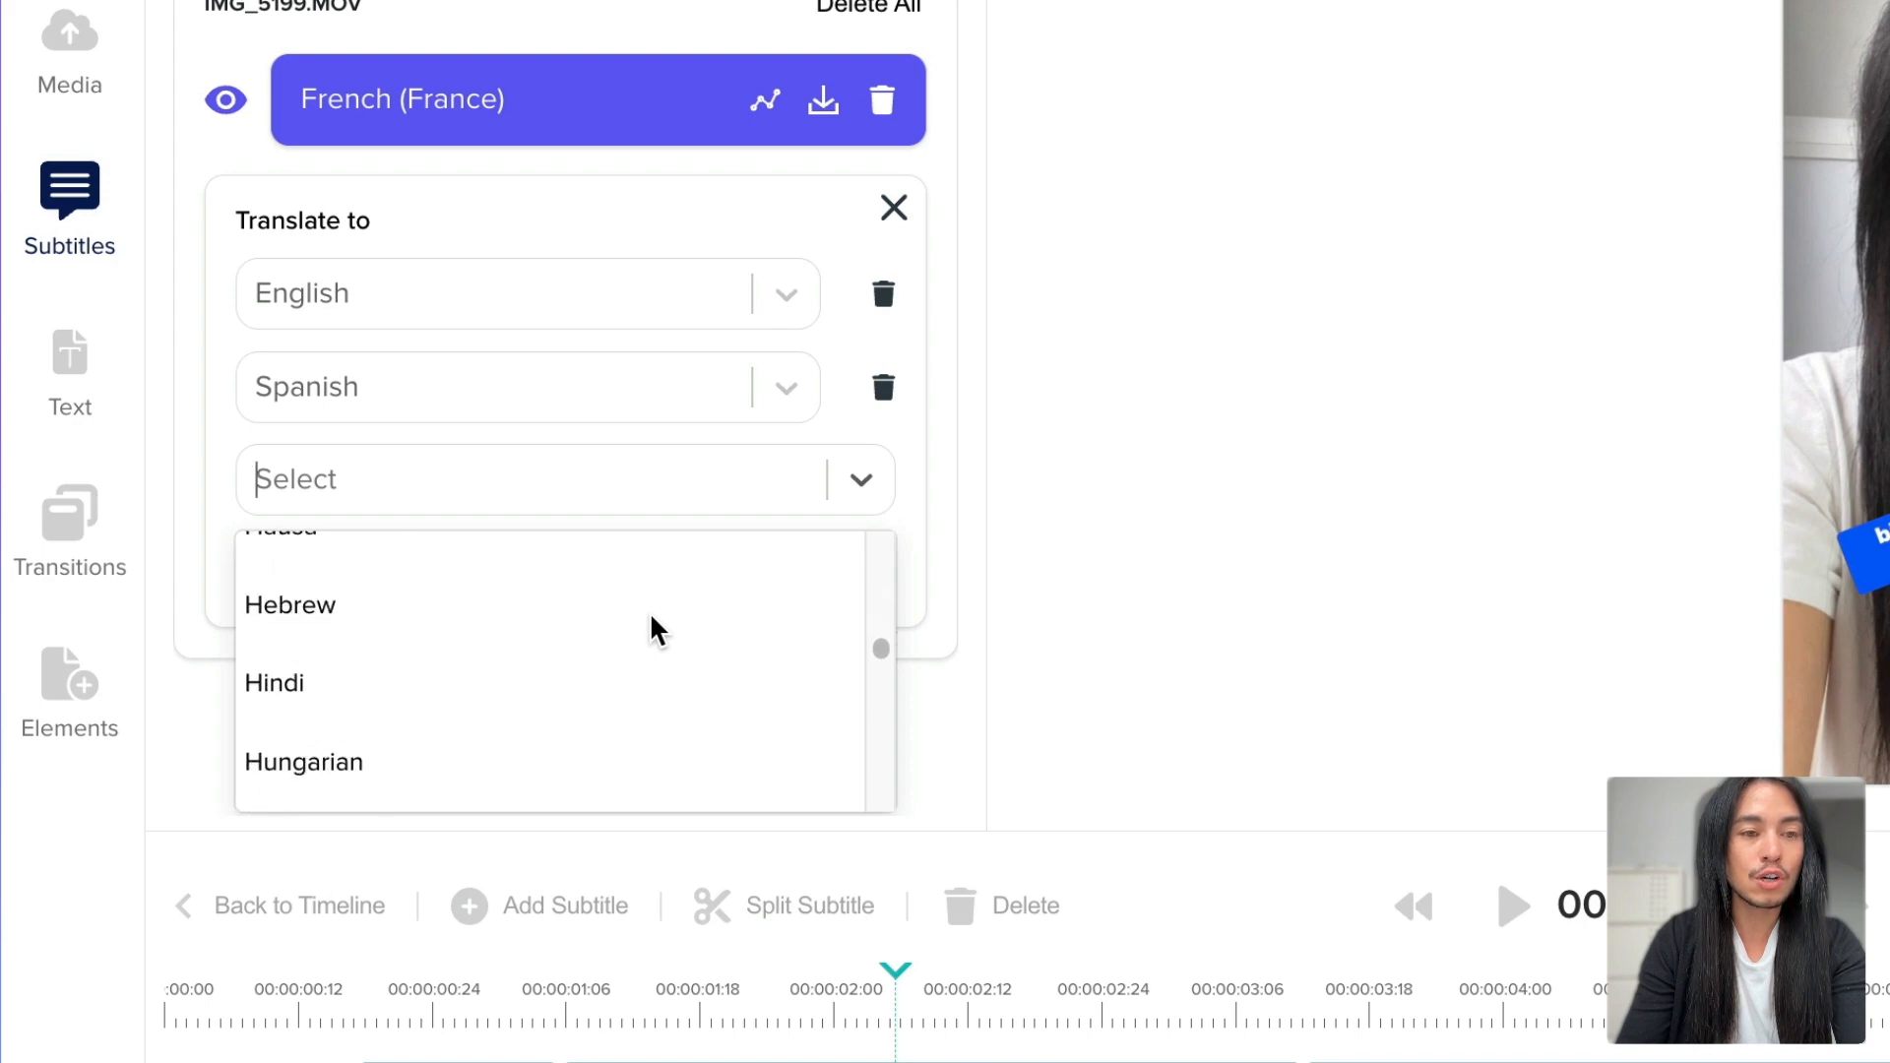
scroll(652, 630, "down", 15)
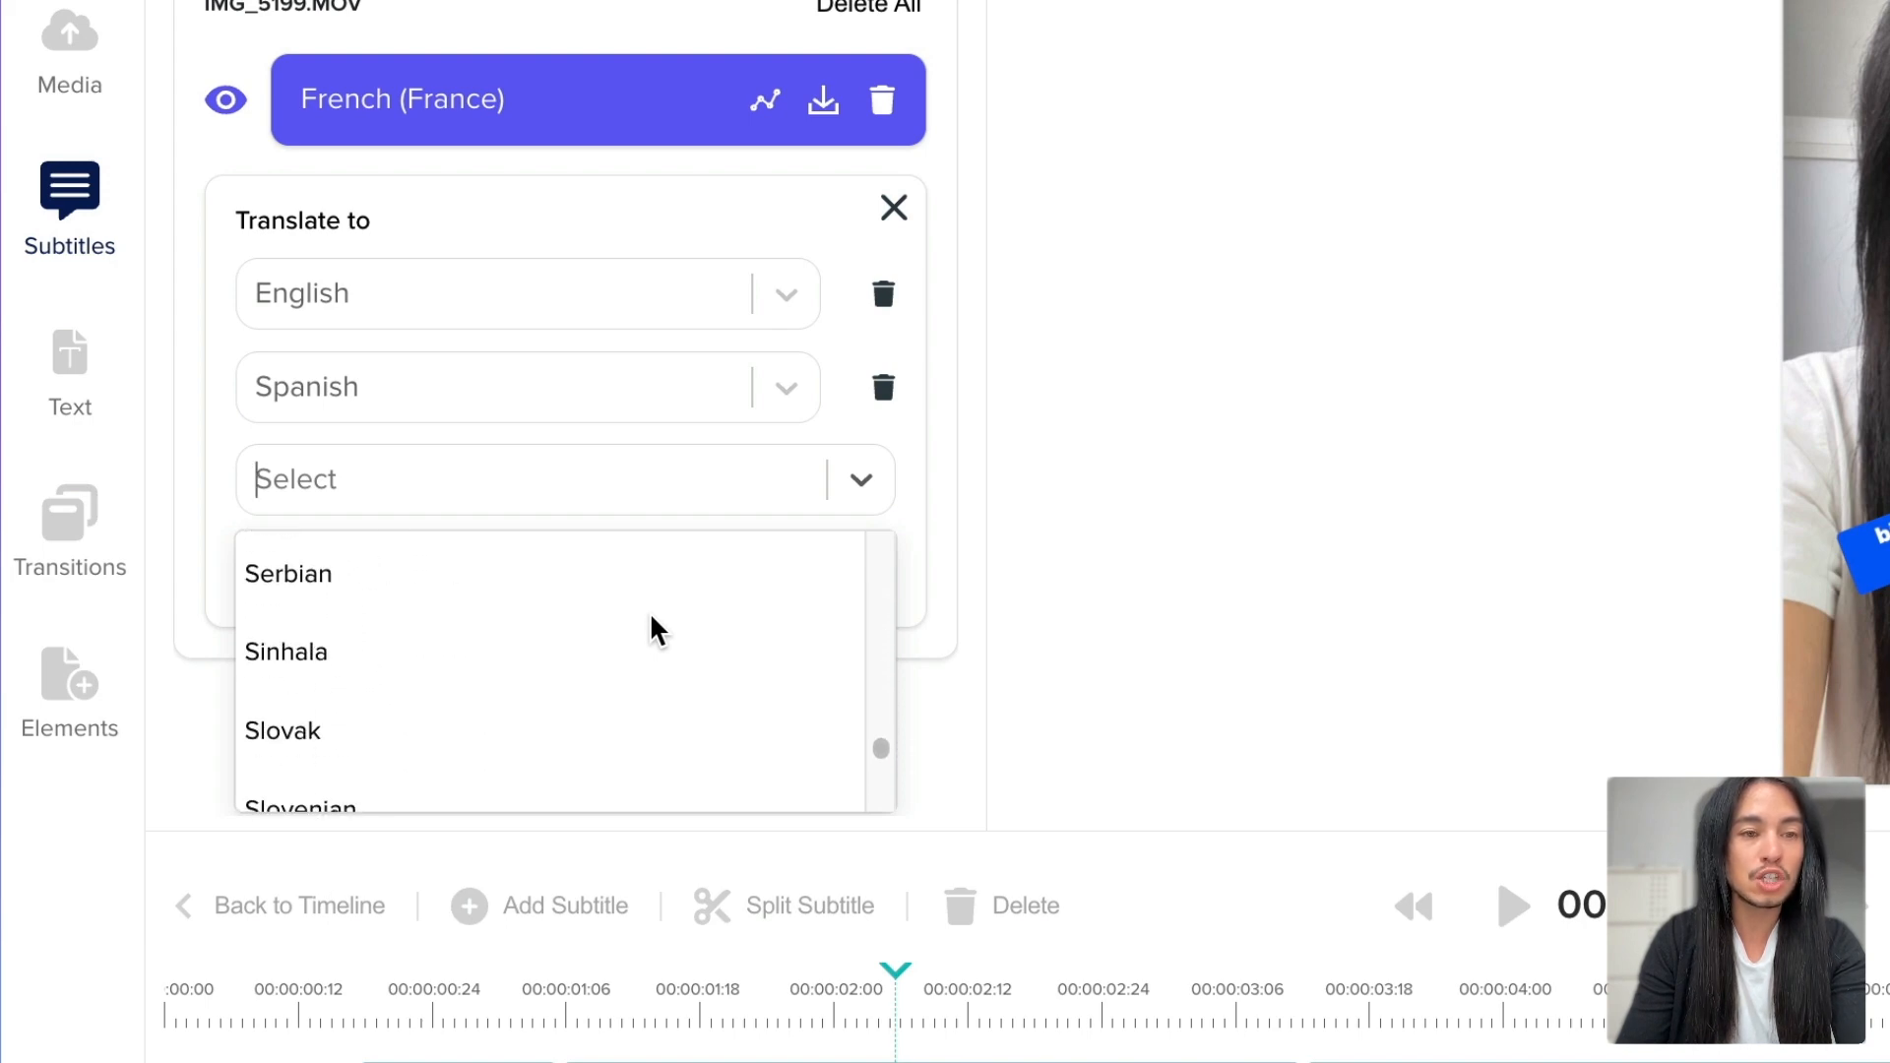
scroll(827, 571, "up", 10)
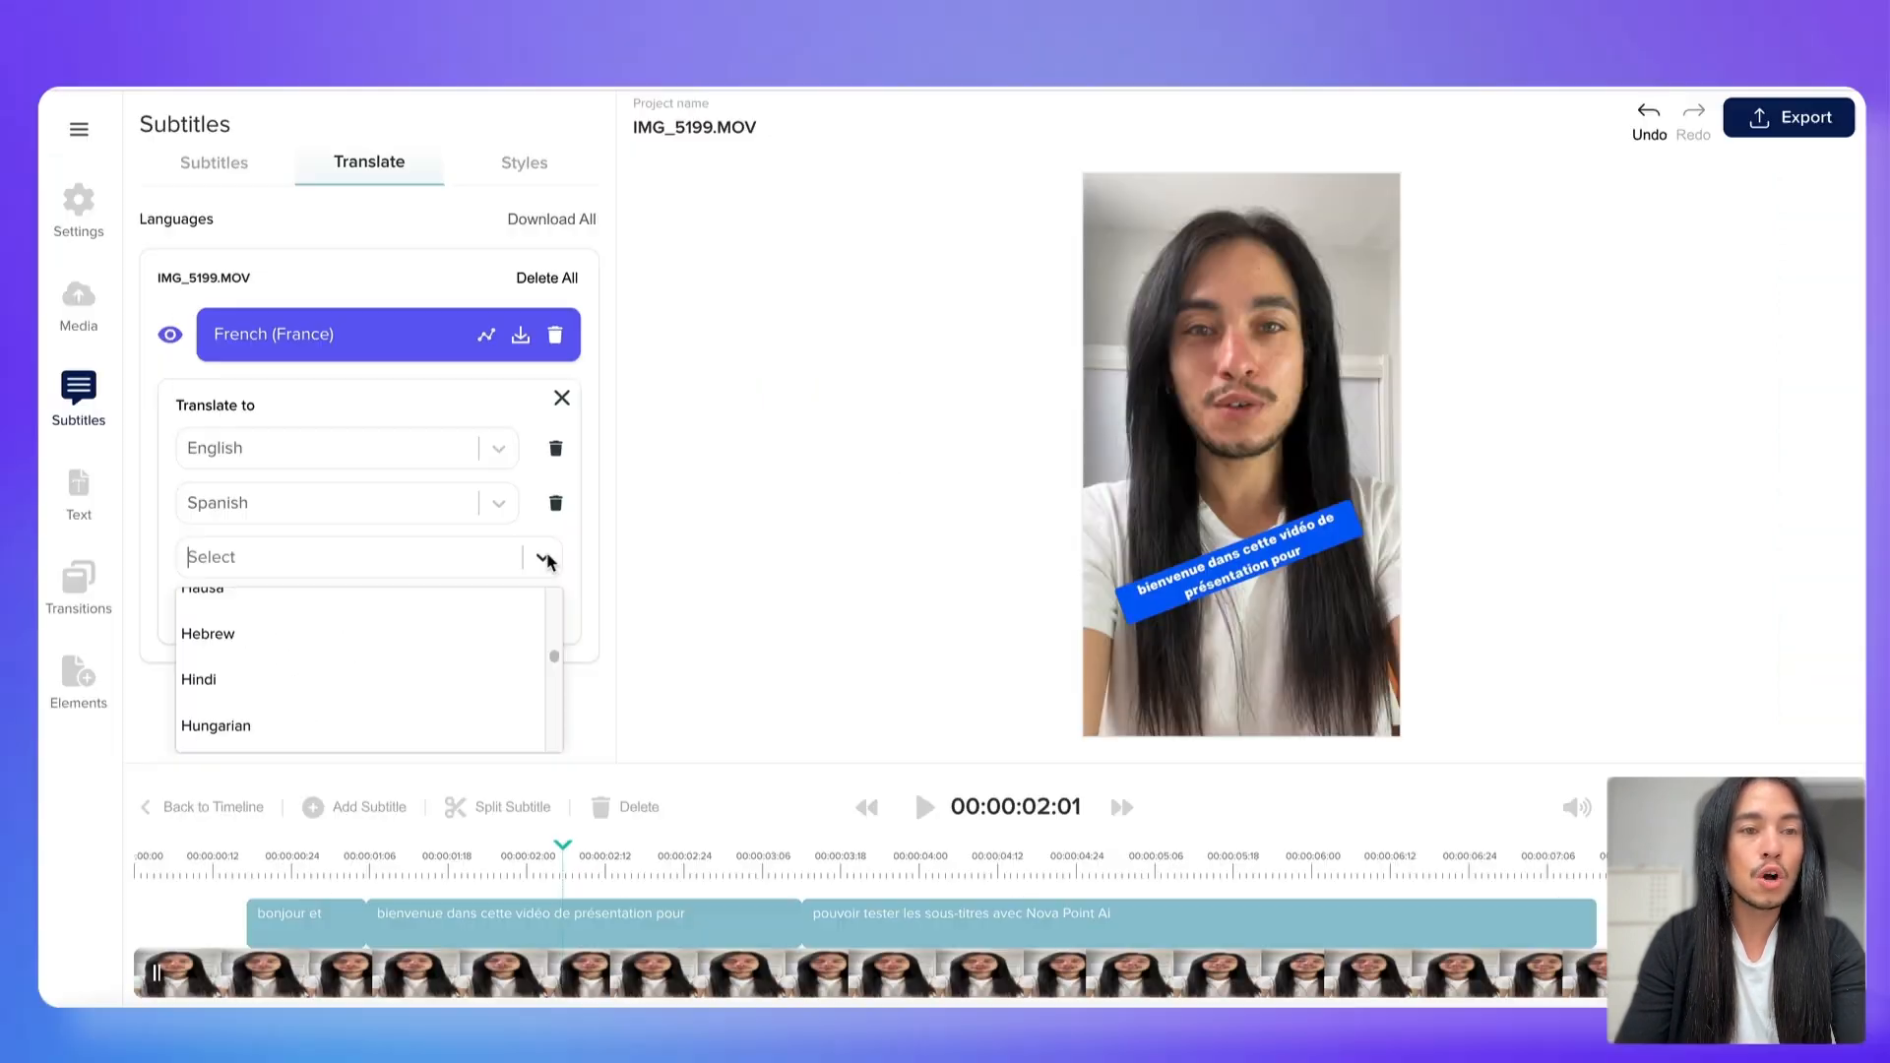
left_click(861, 480)
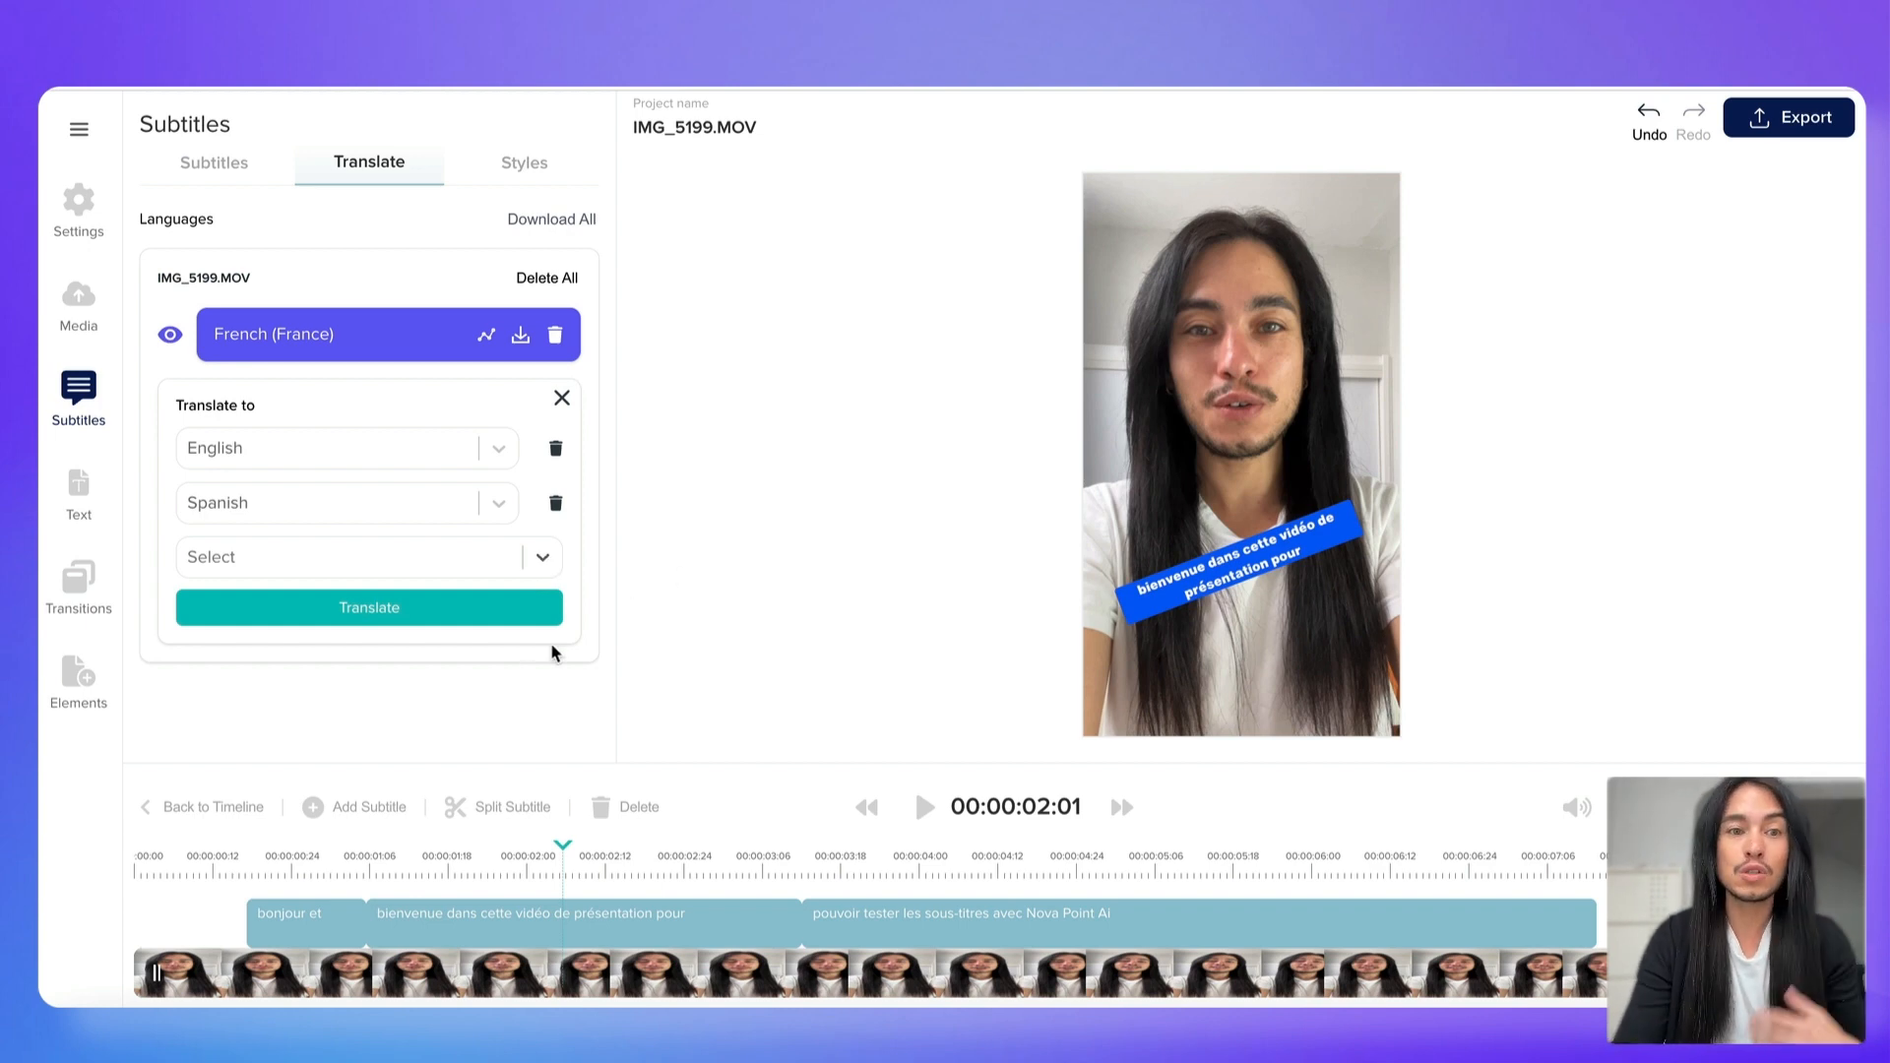
left_click(369, 609)
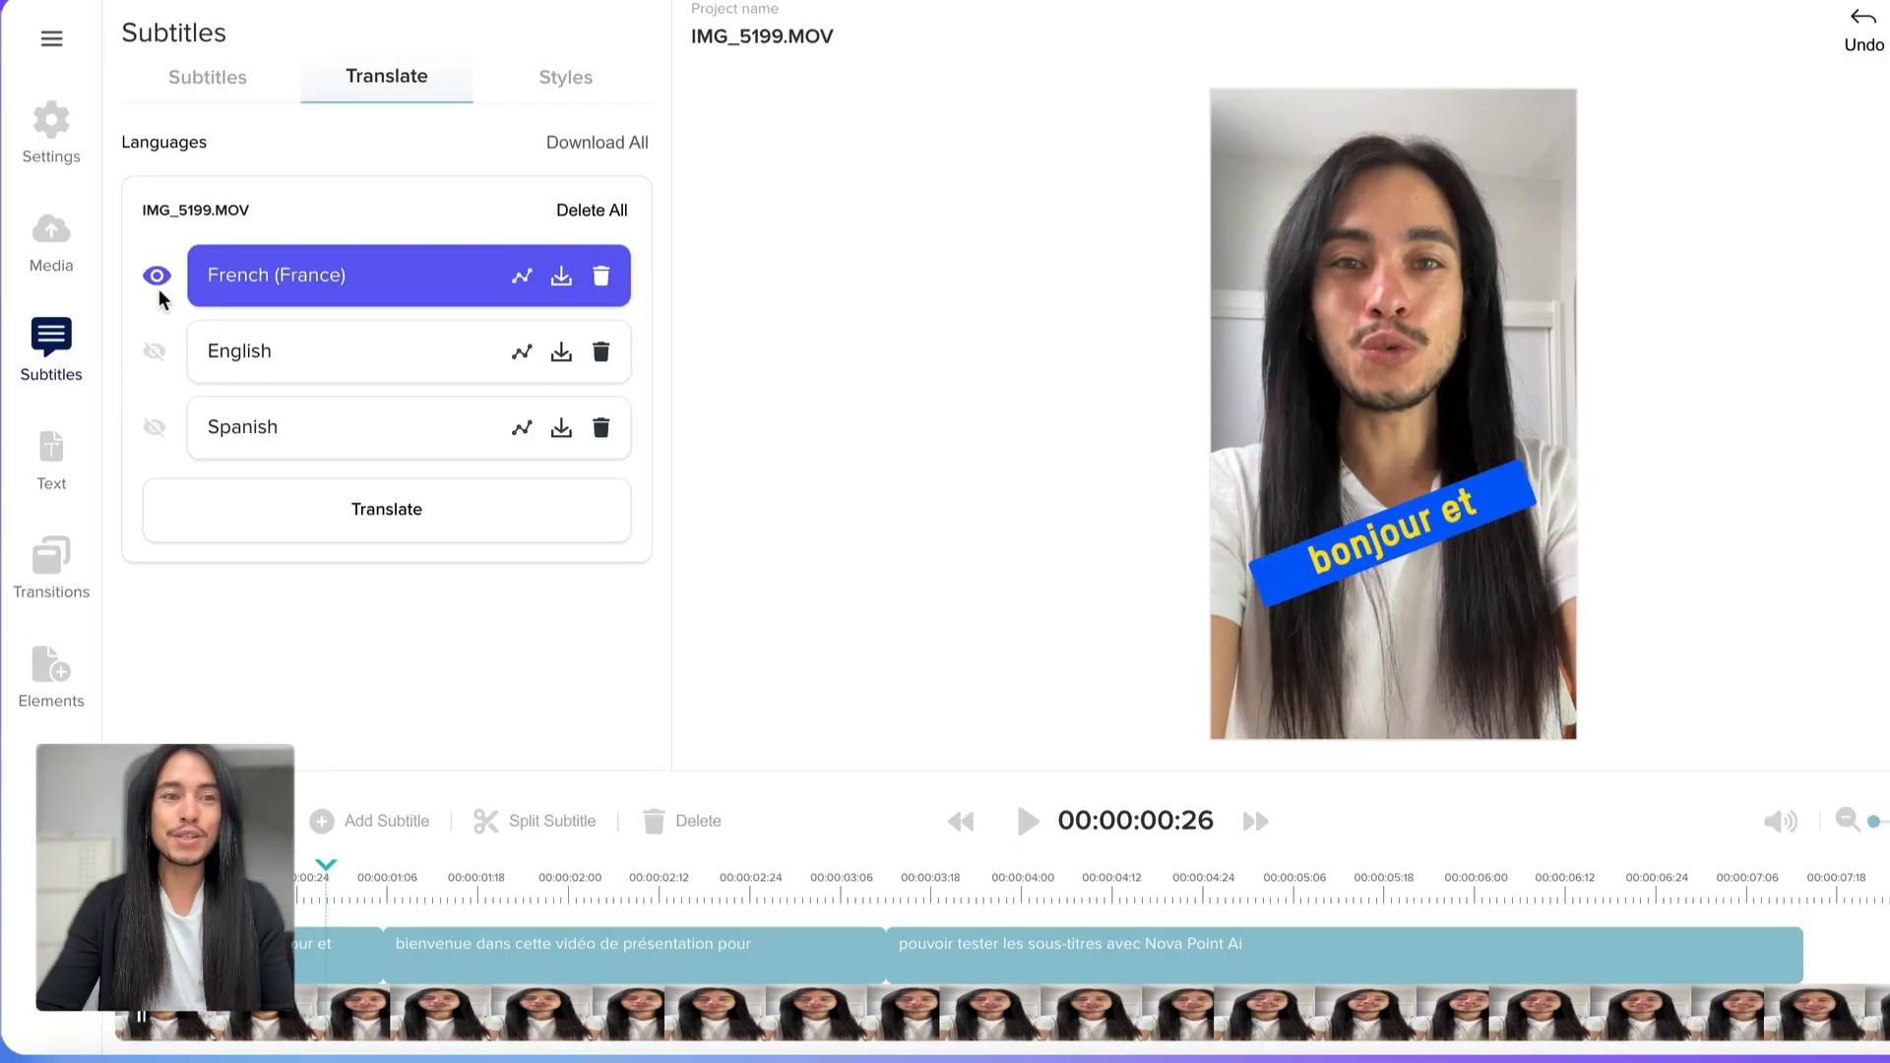
- Show the English and Spanish subtitle translations in turn and check them on the video
left_click(156, 351)
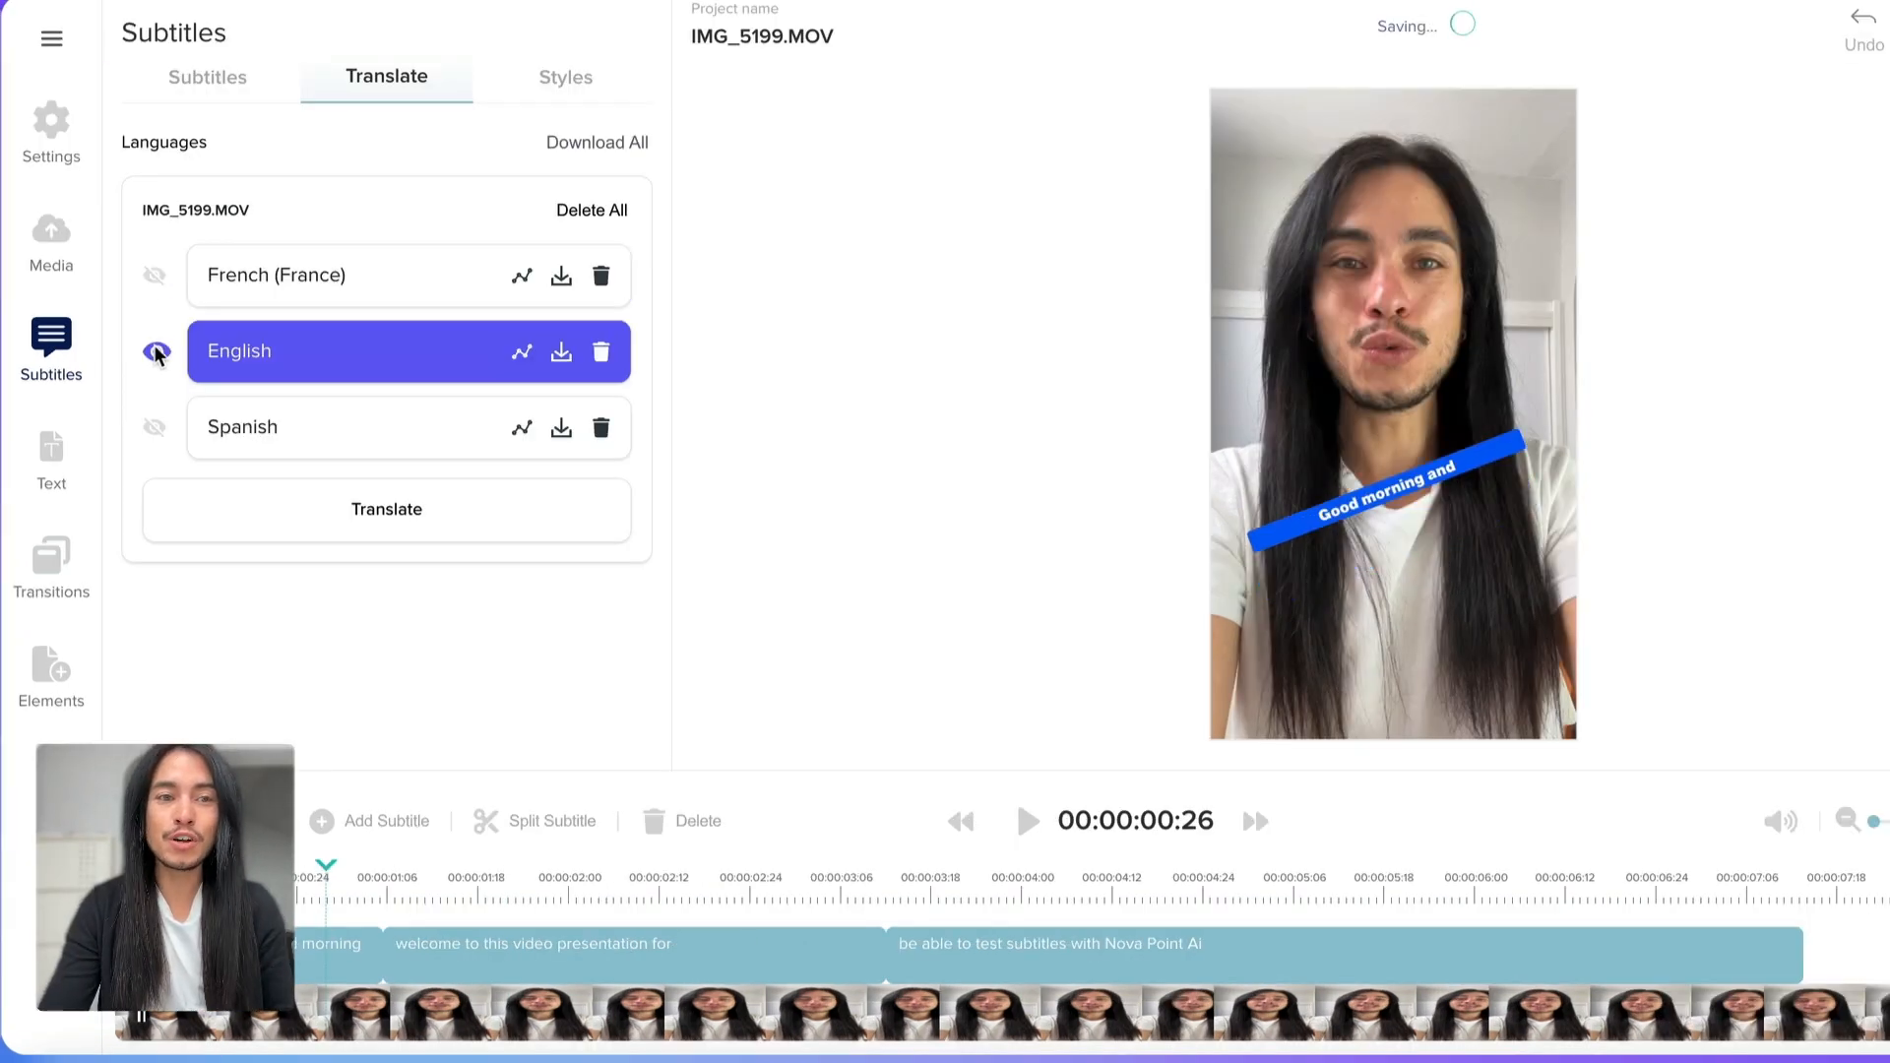
left_click(155, 426)
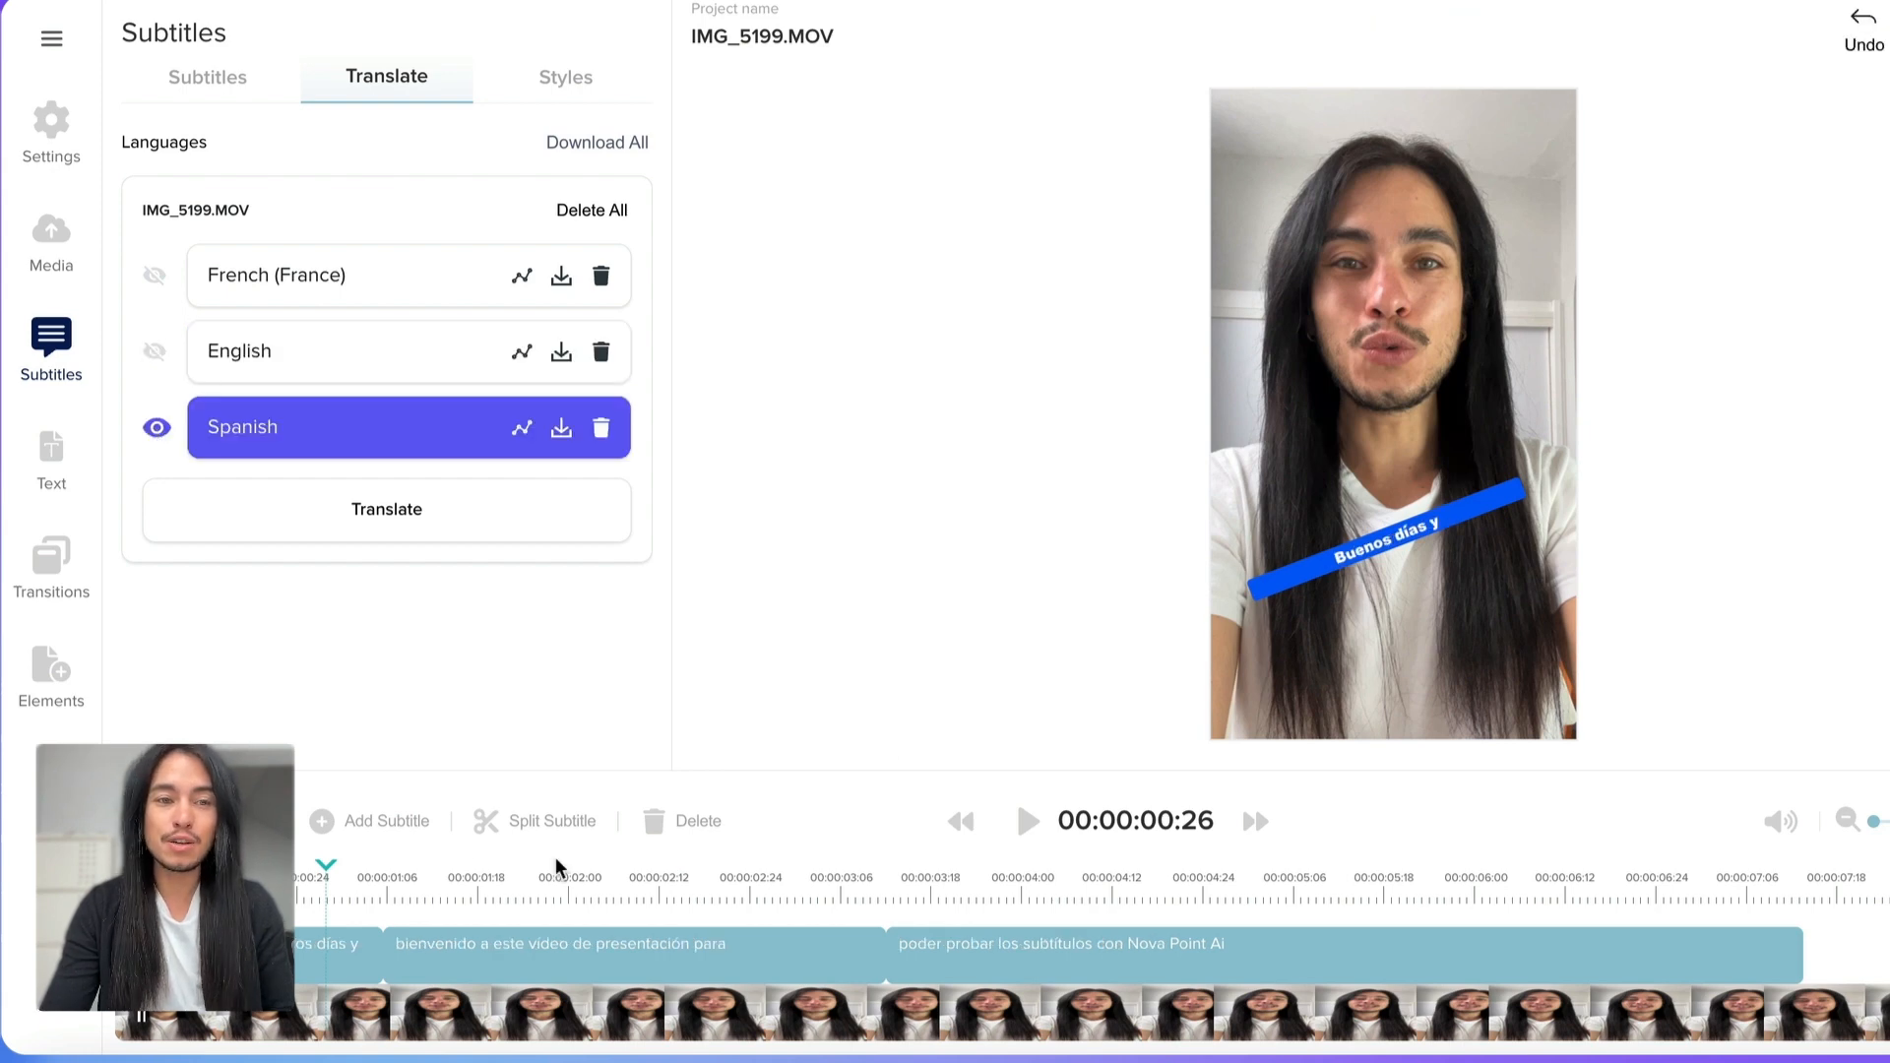
left_click_drag(328, 873, 642, 874)
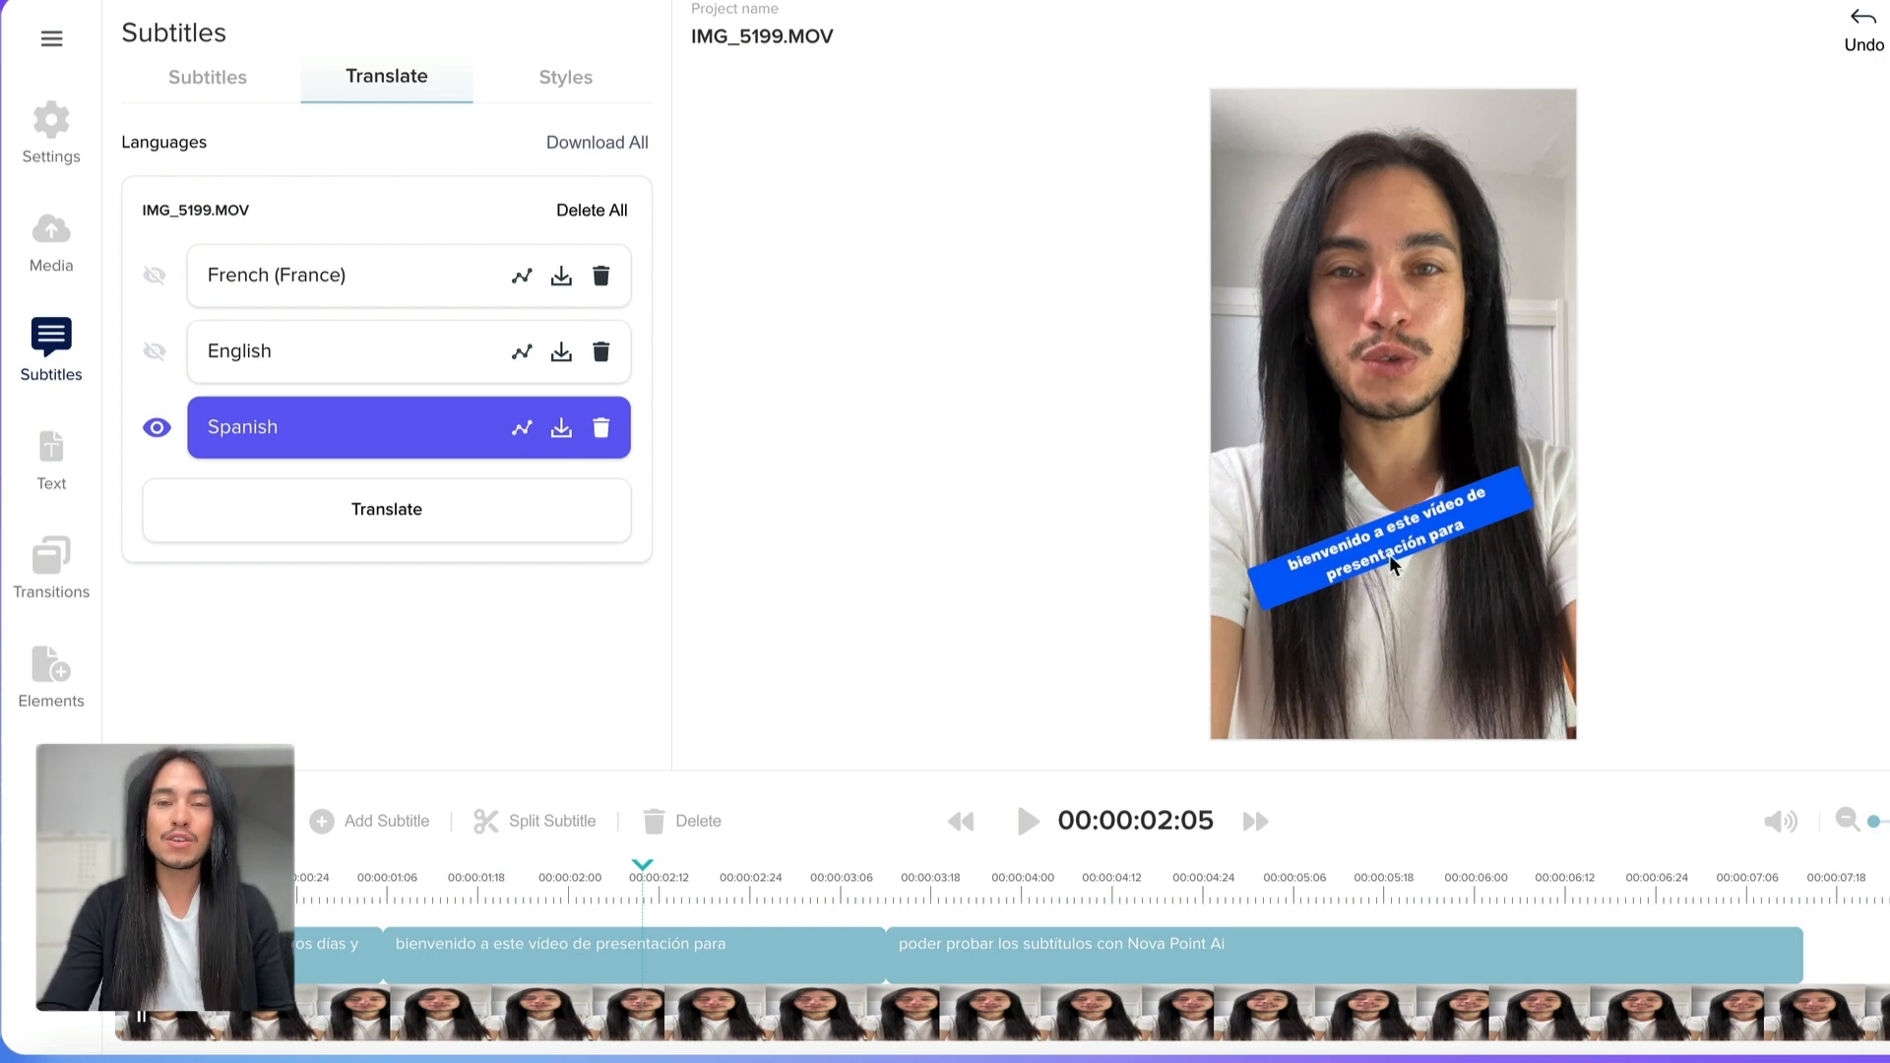
left_click(156, 350)
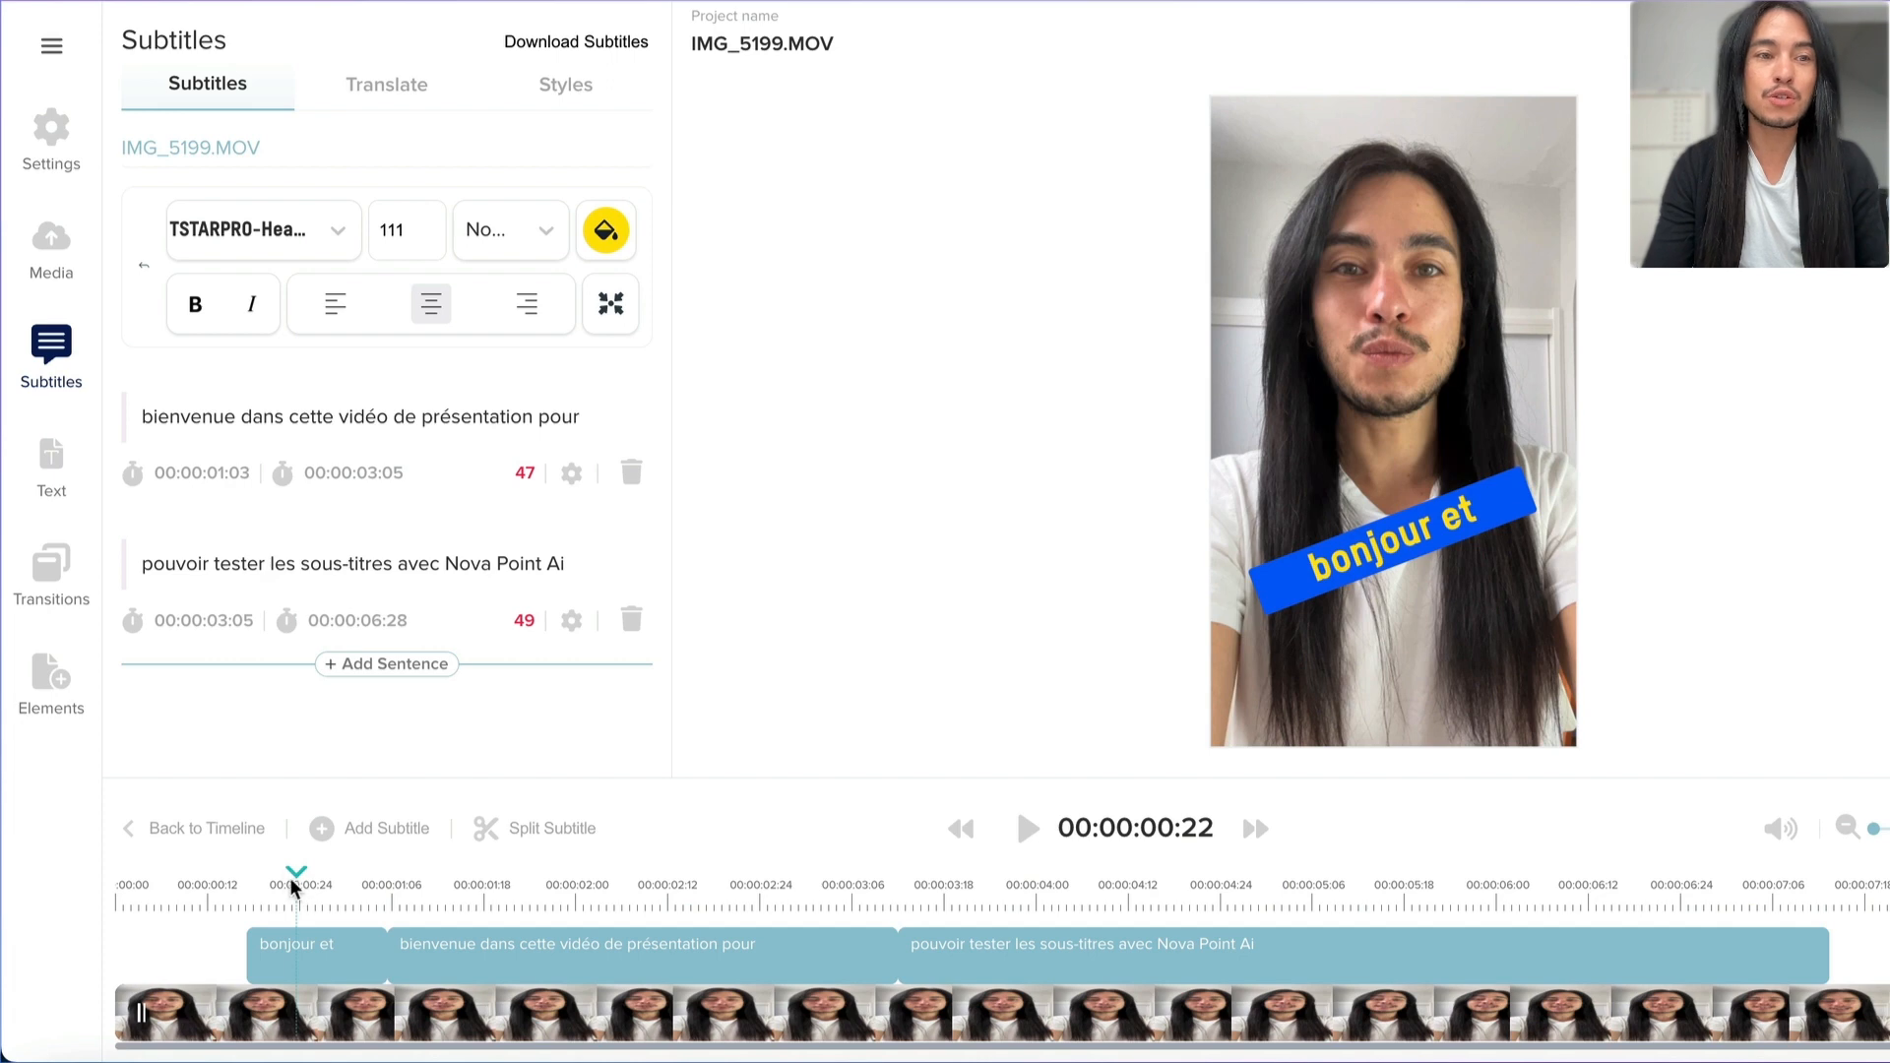
- Split the video clip at 00:00:00:22 and 00:00:01:01, delete the section in between and close the gap
left_click(183, 1004)
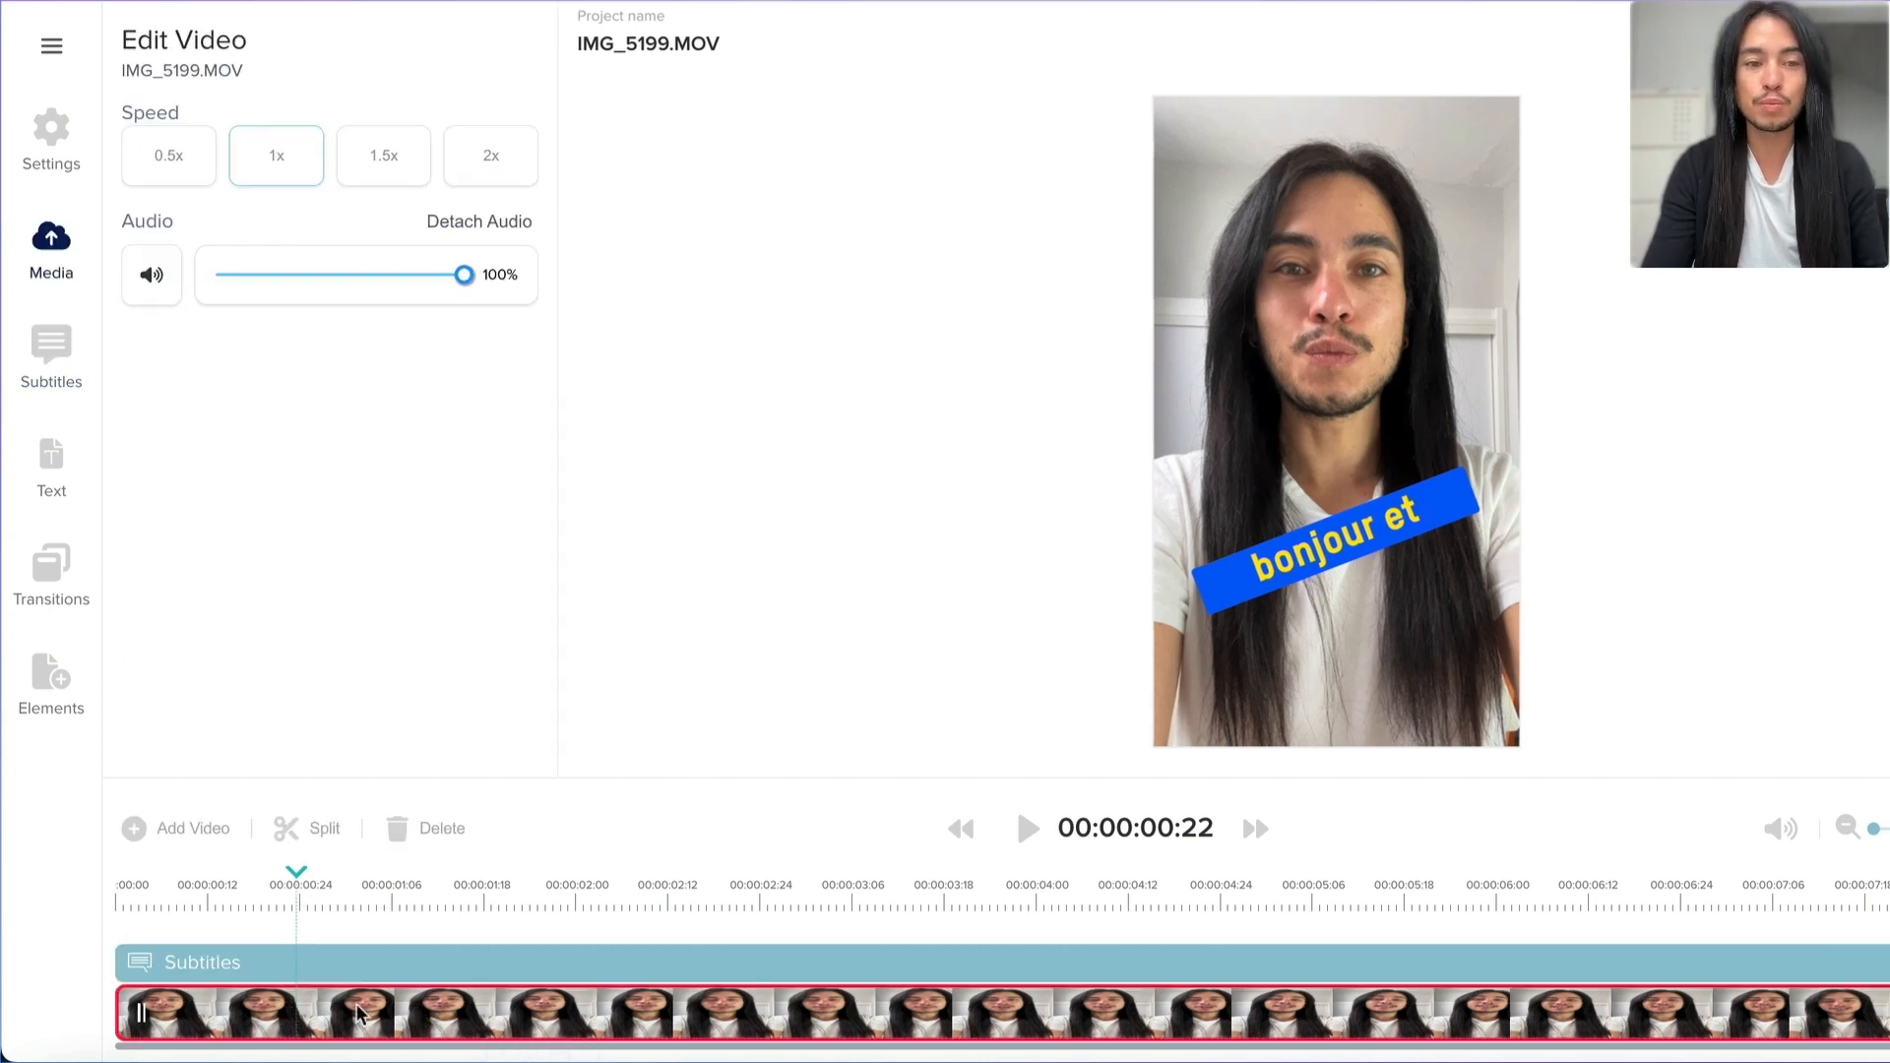
left_click(296, 837)
left_click(371, 898)
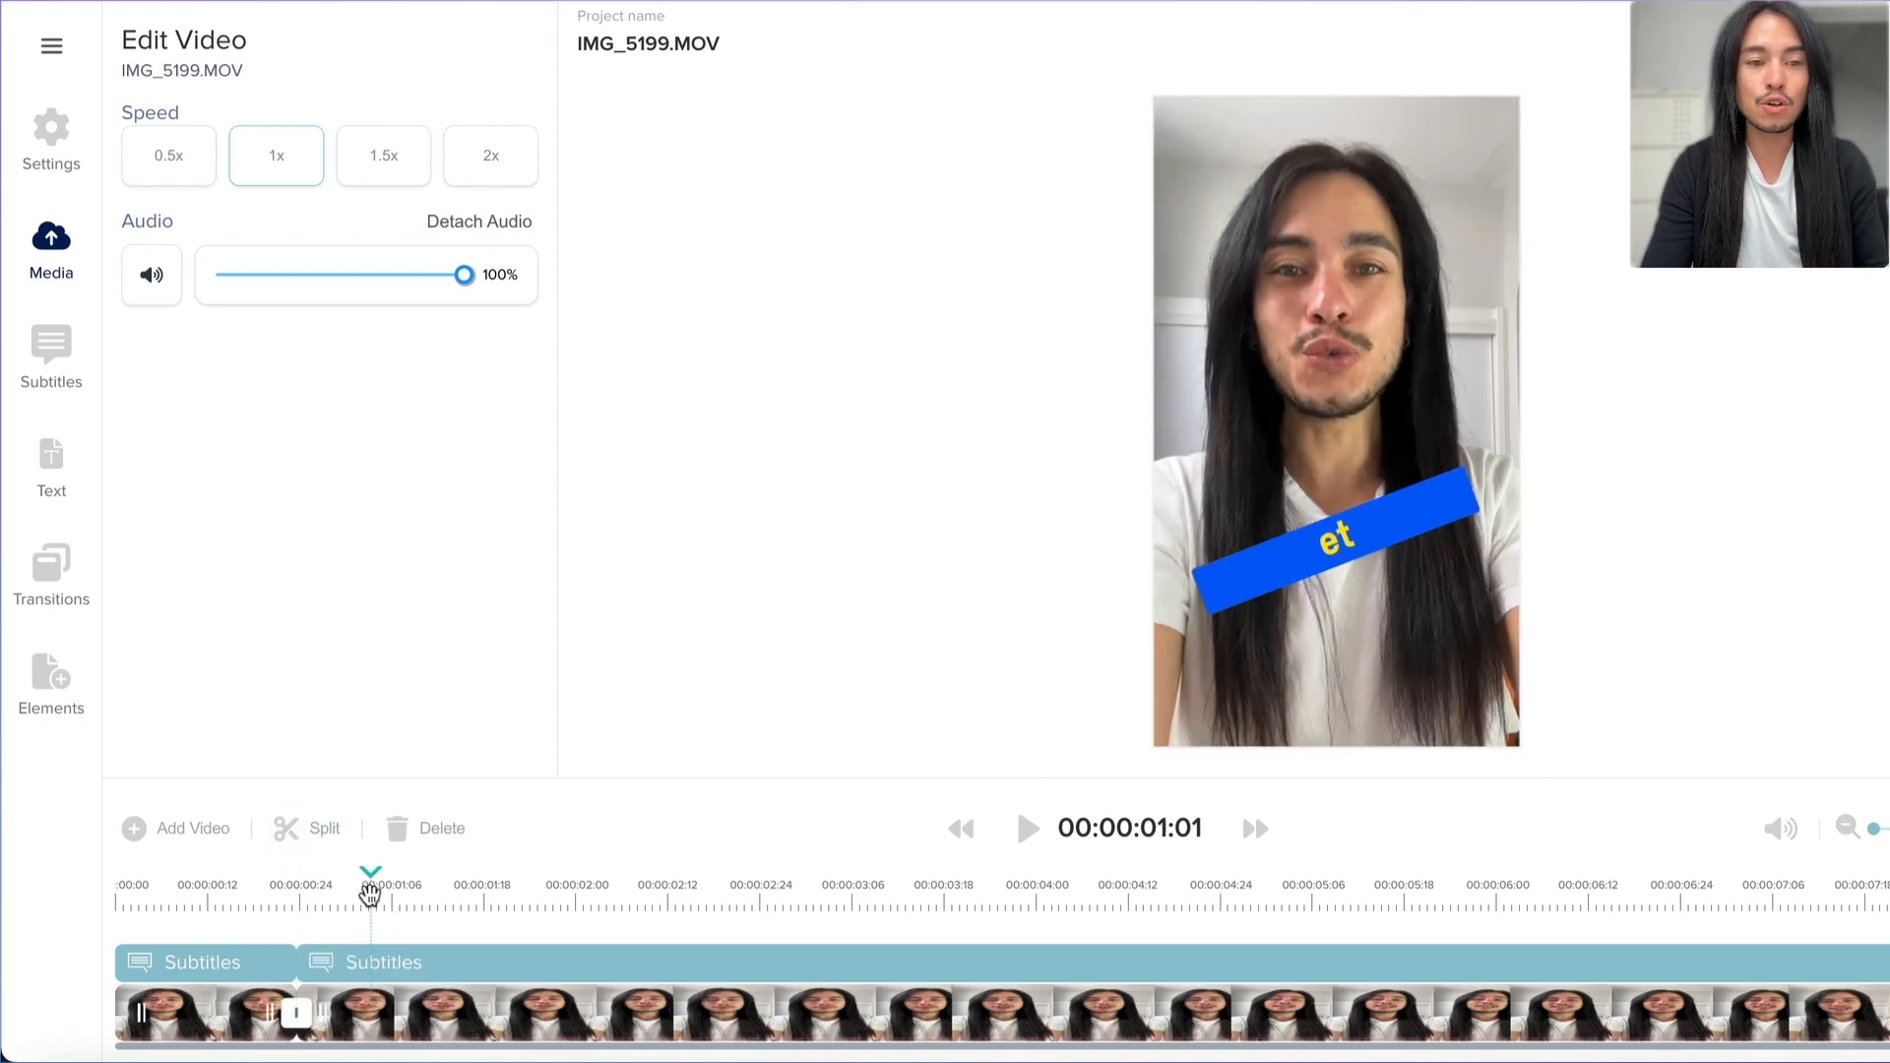
left_click(304, 831)
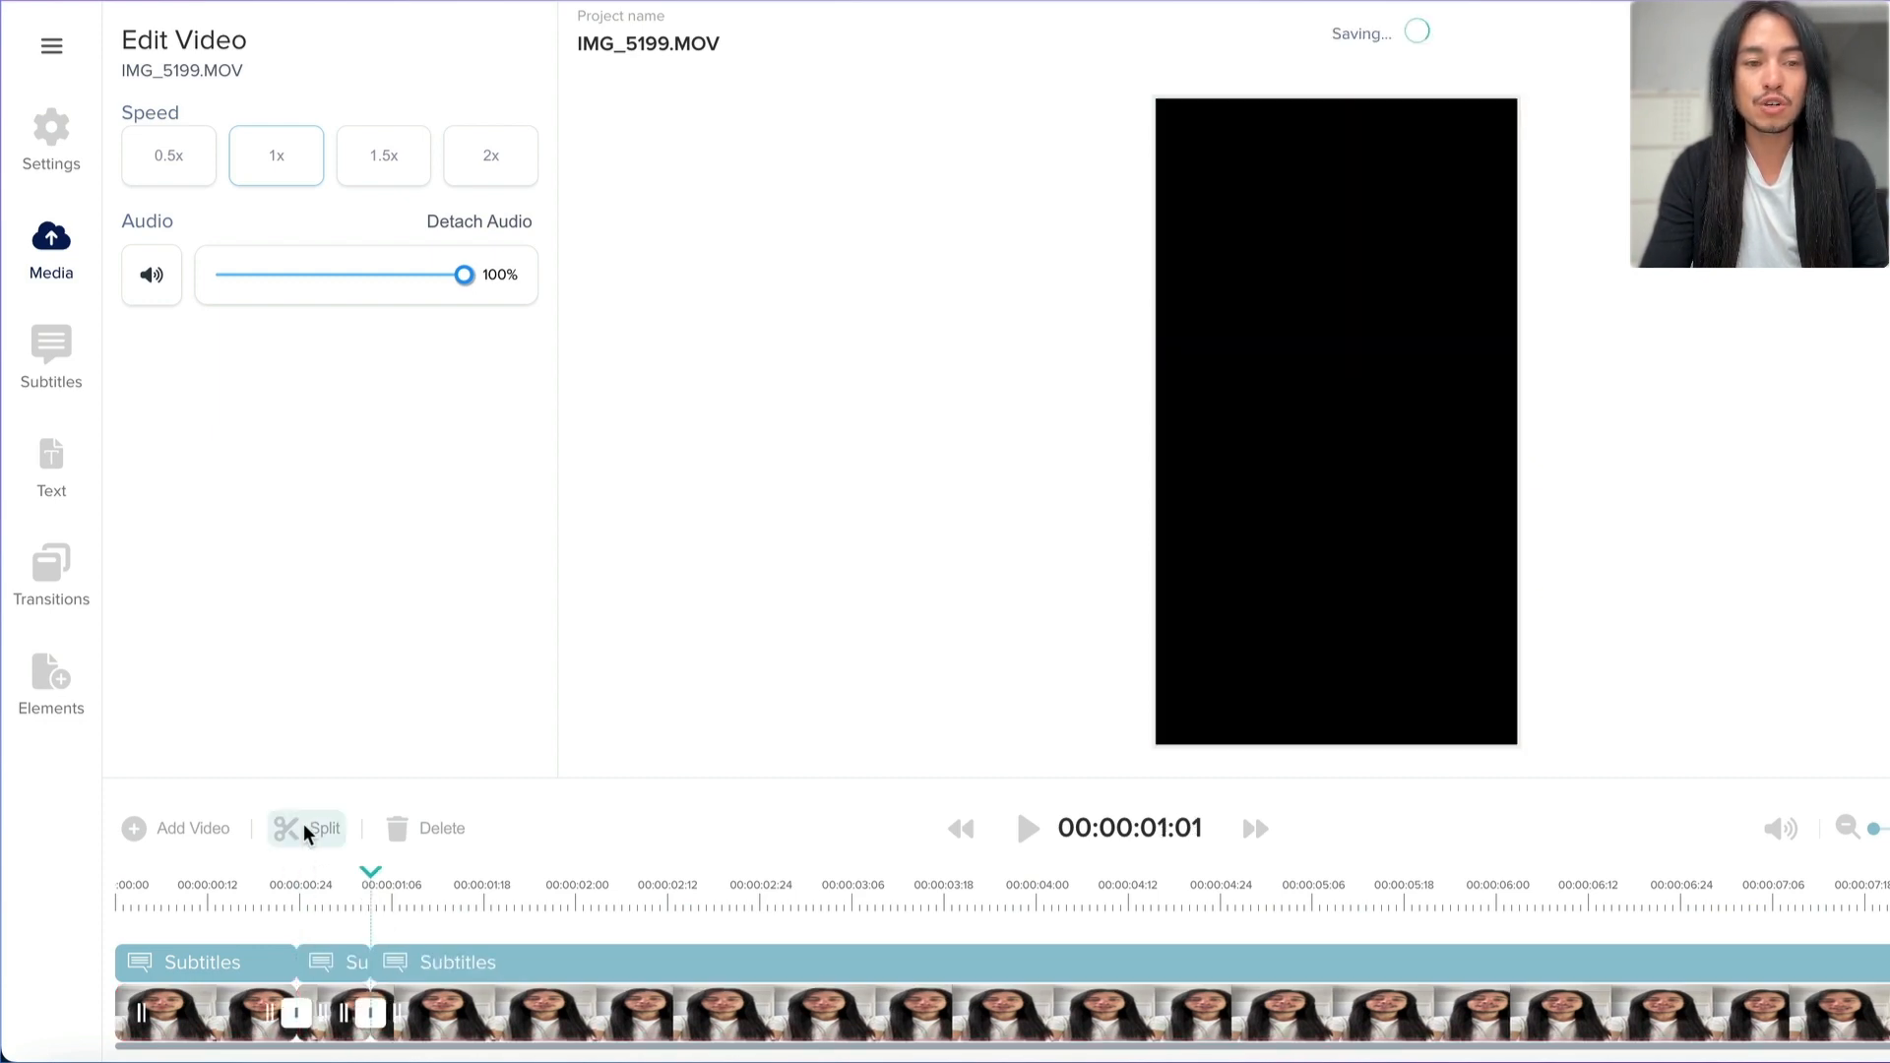
left_click(399, 831)
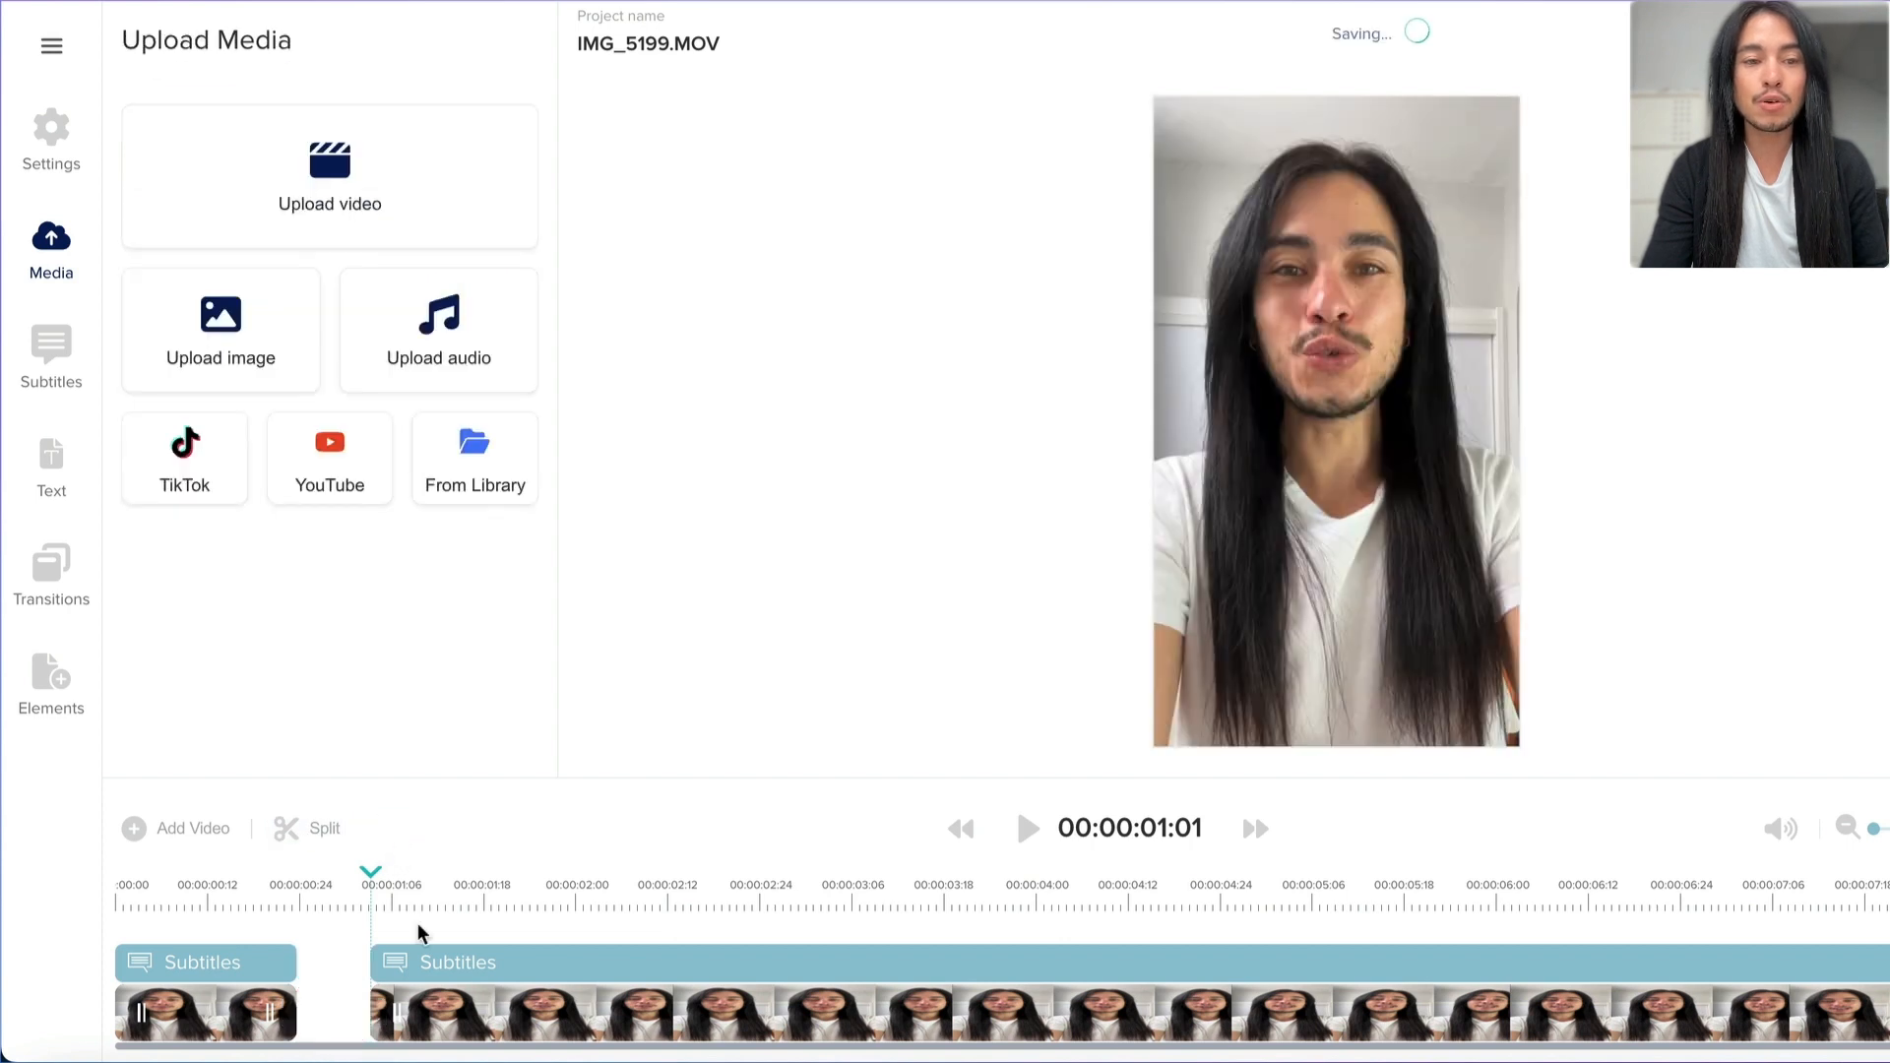
left_click(387, 1026)
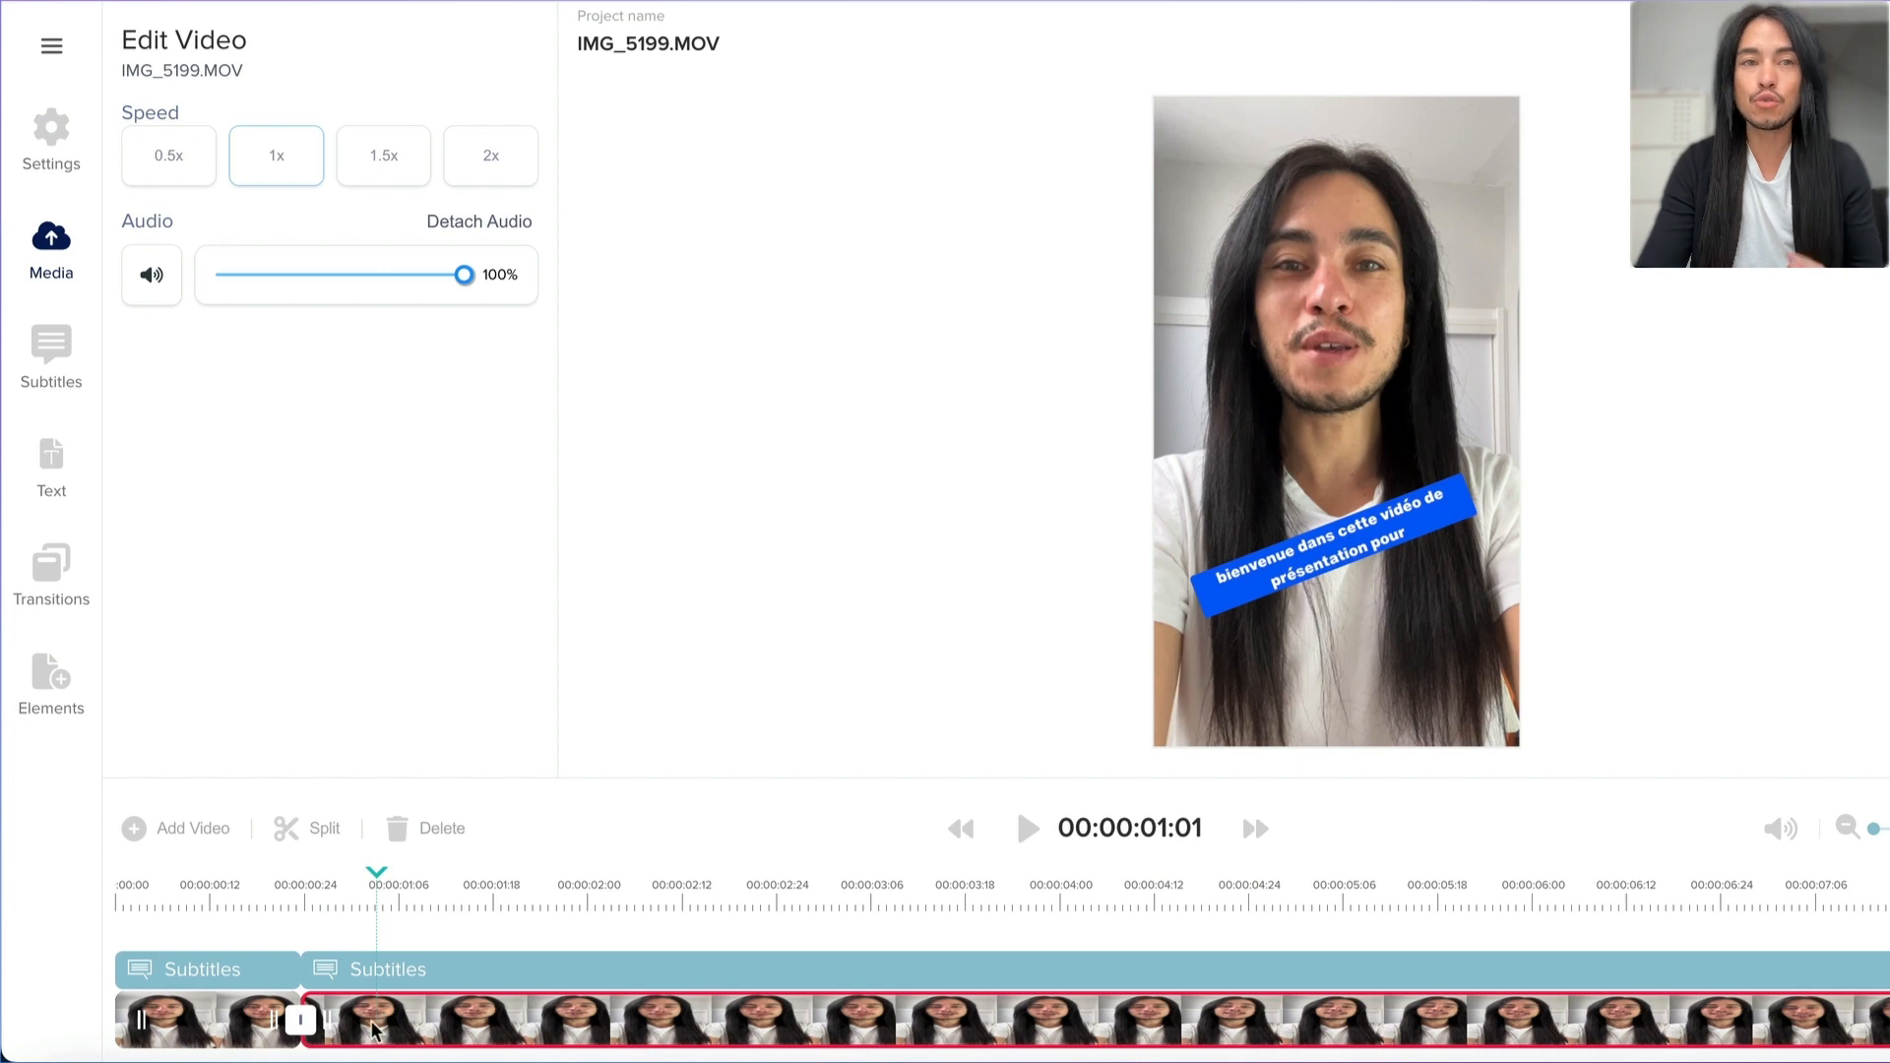
- Examine the available text types, transitions and graphic elements that can be added to the video
left_click(61, 465)
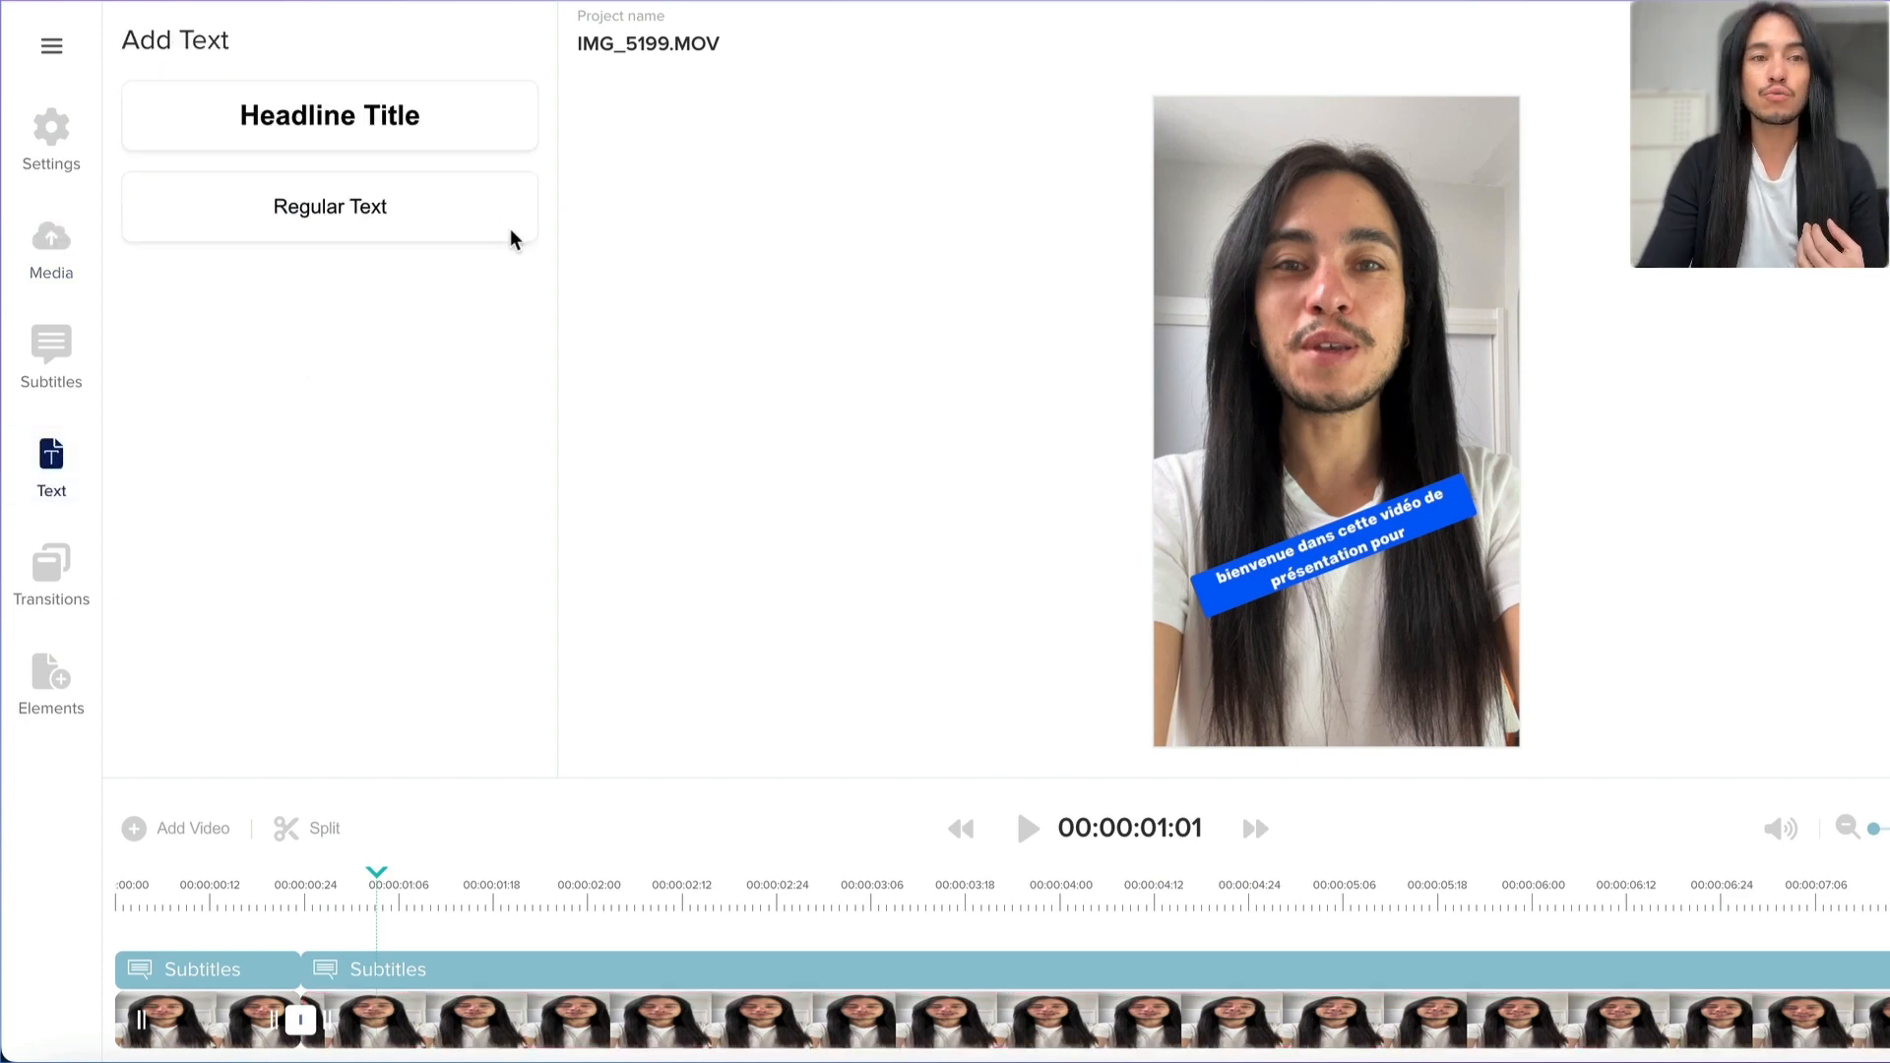
left_click(50, 593)
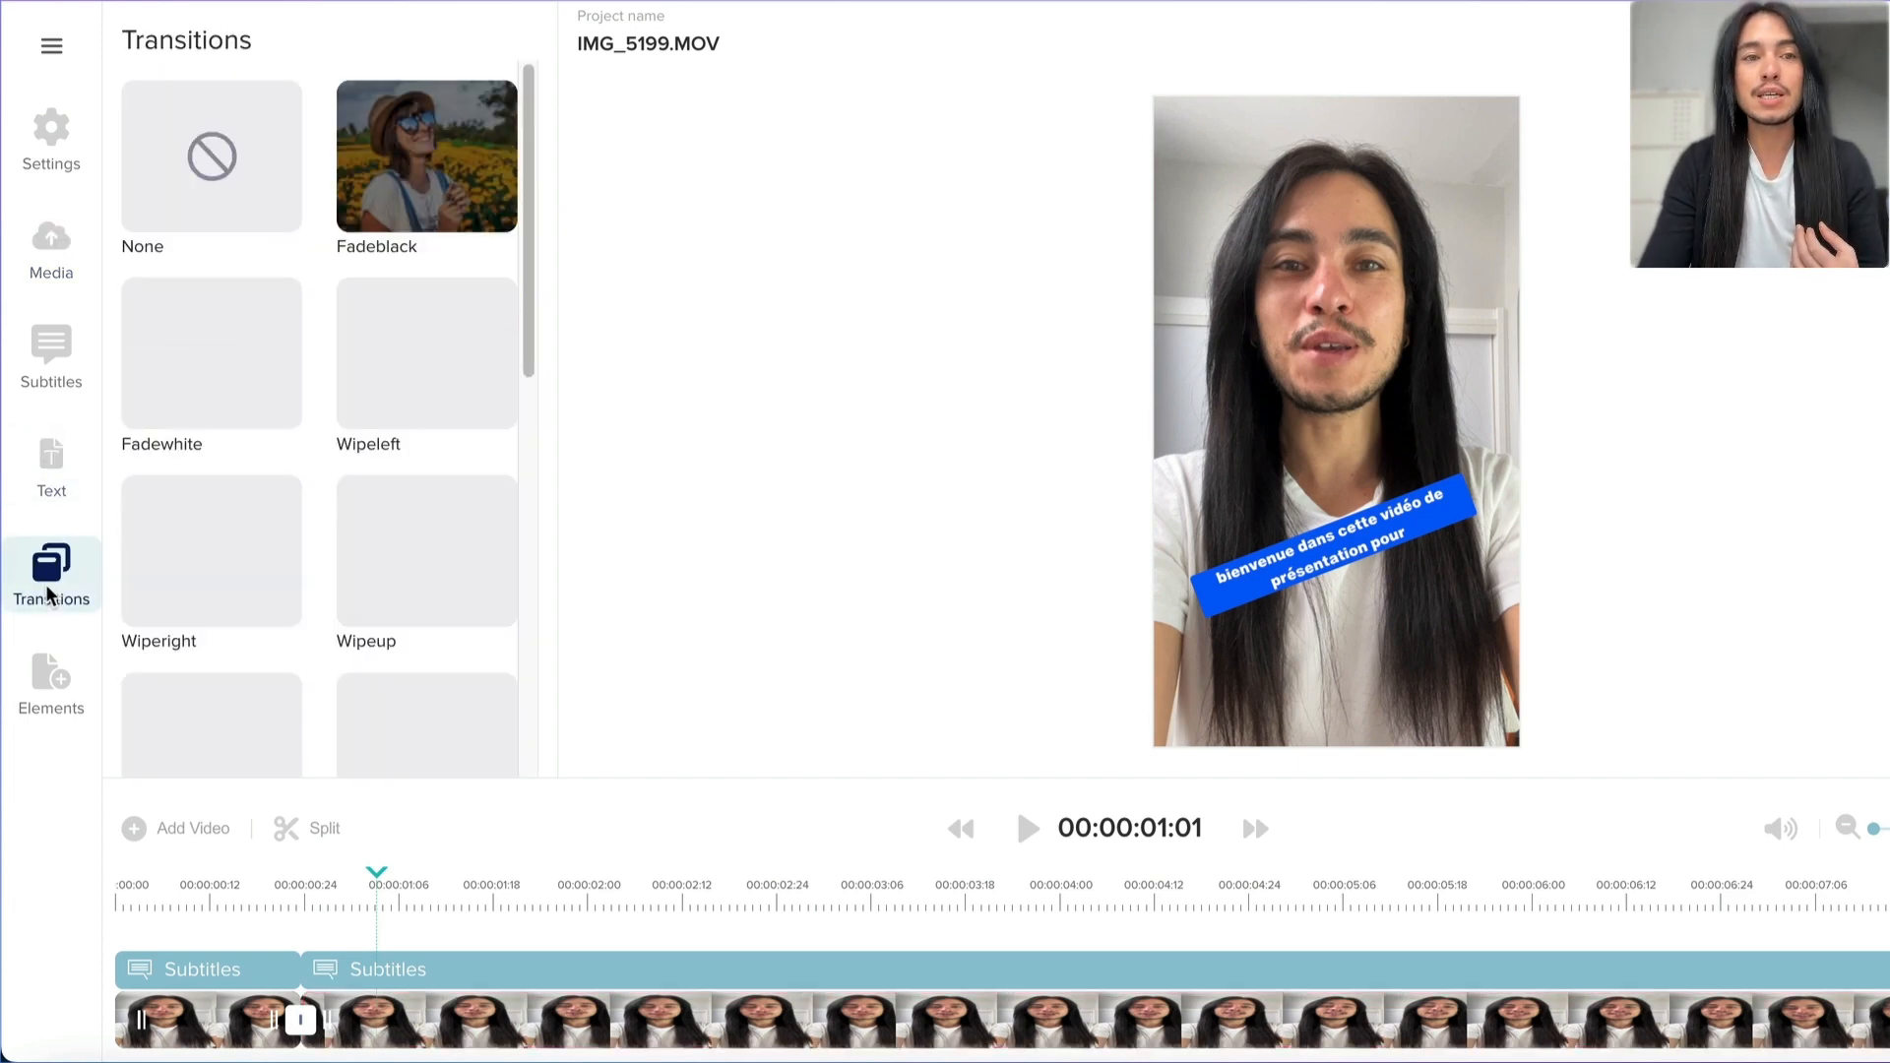
left_click(82, 689)
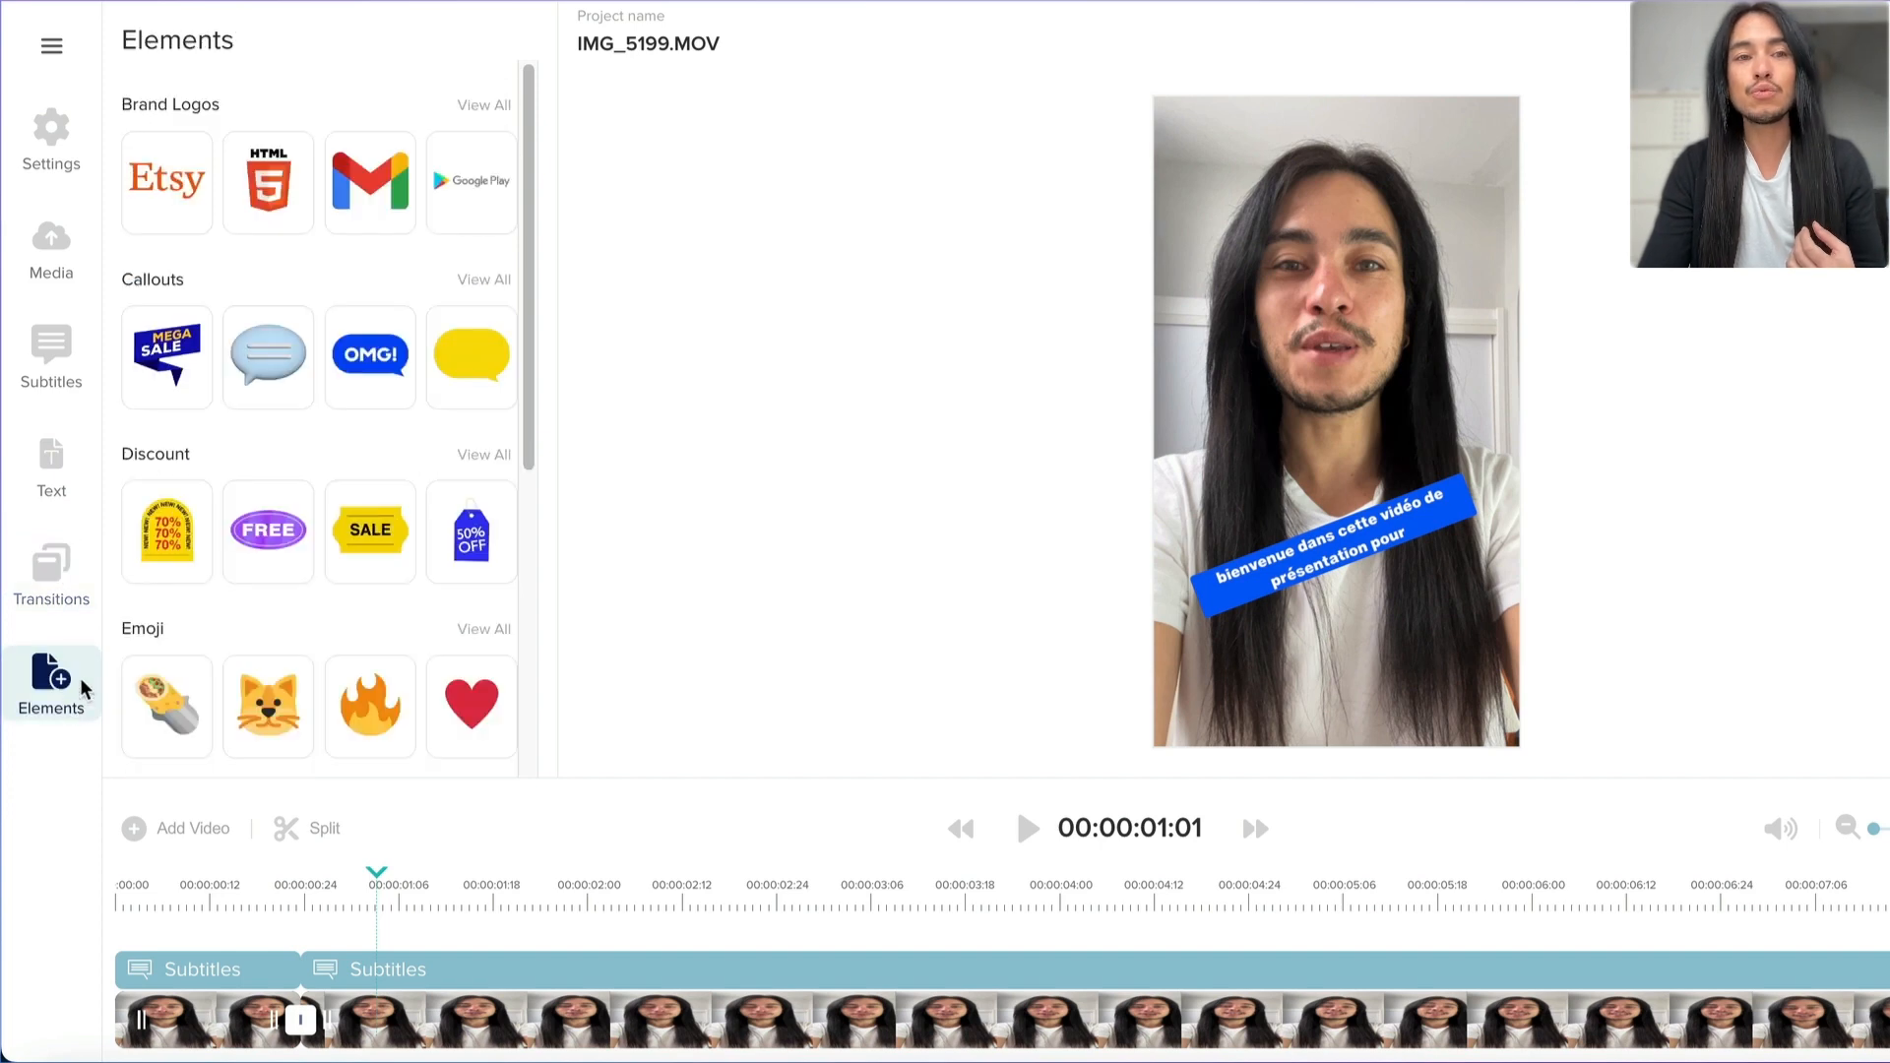
scroll(448, 515, "down", 5)
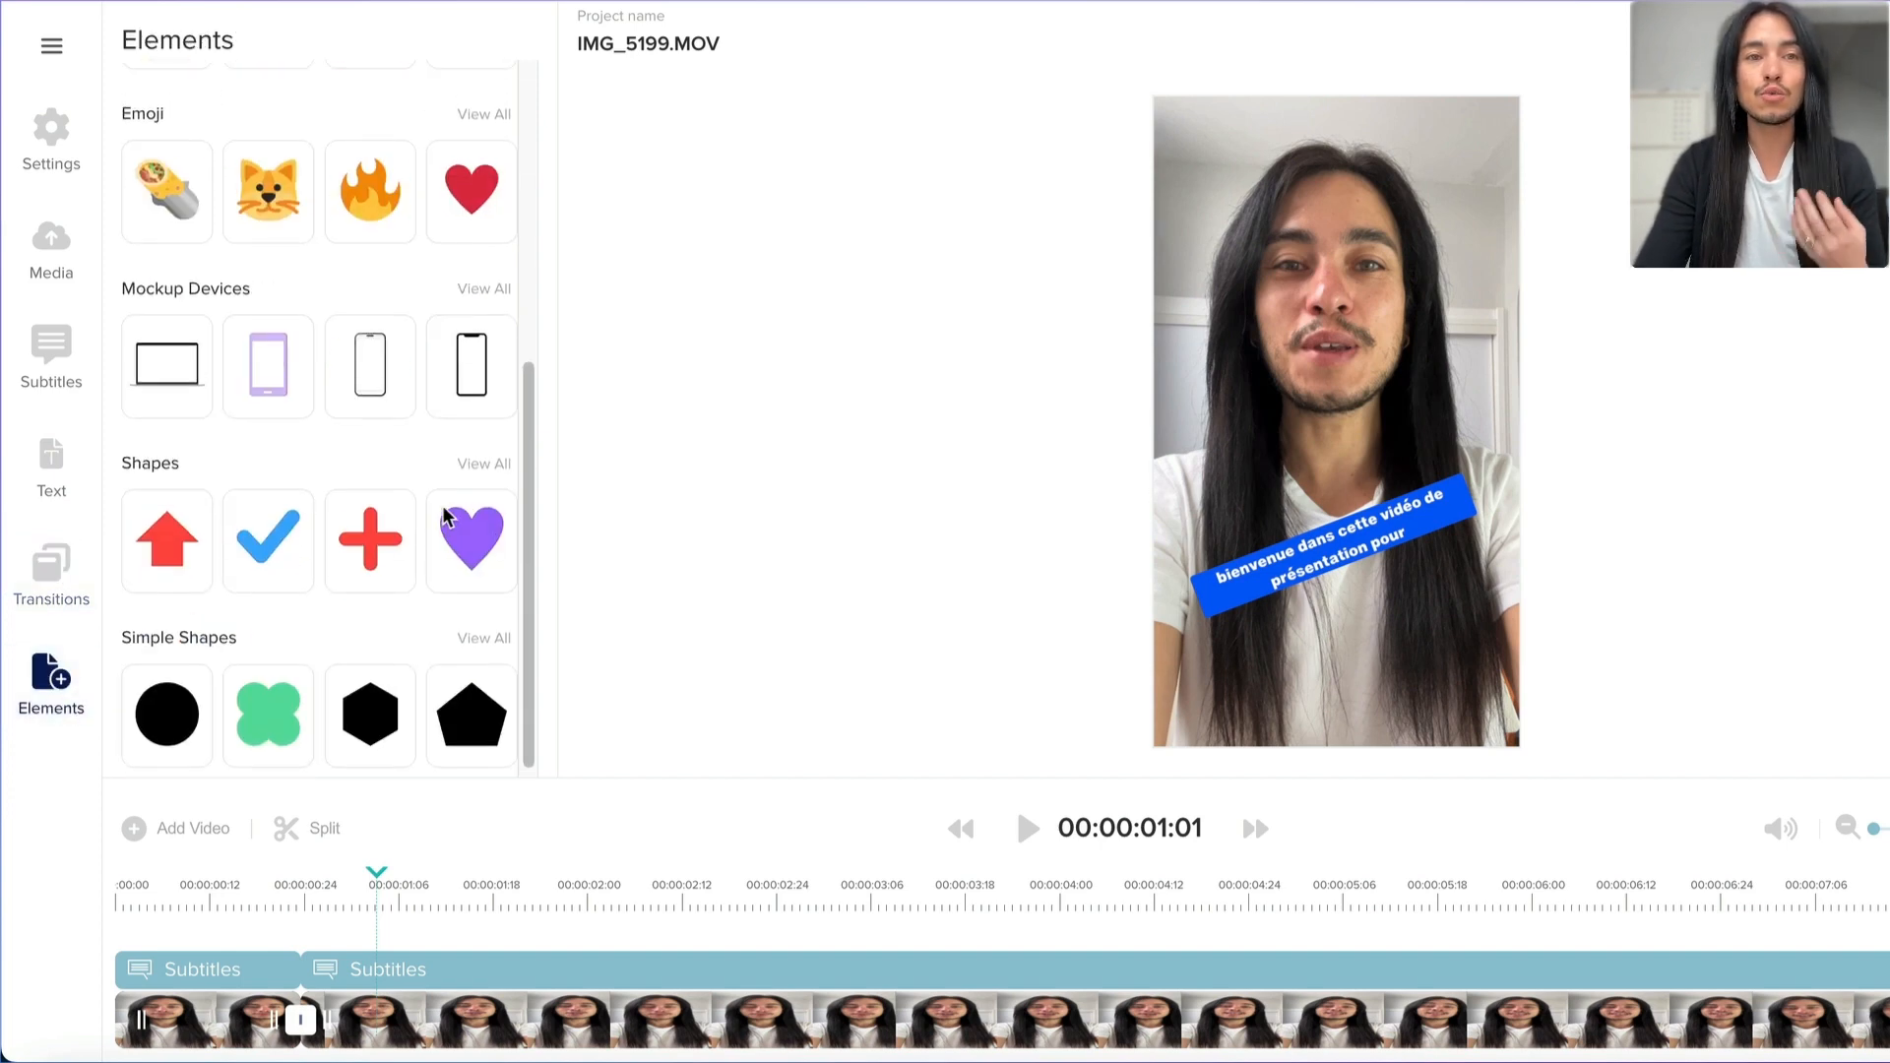
scroll(444, 516, "up", 2)
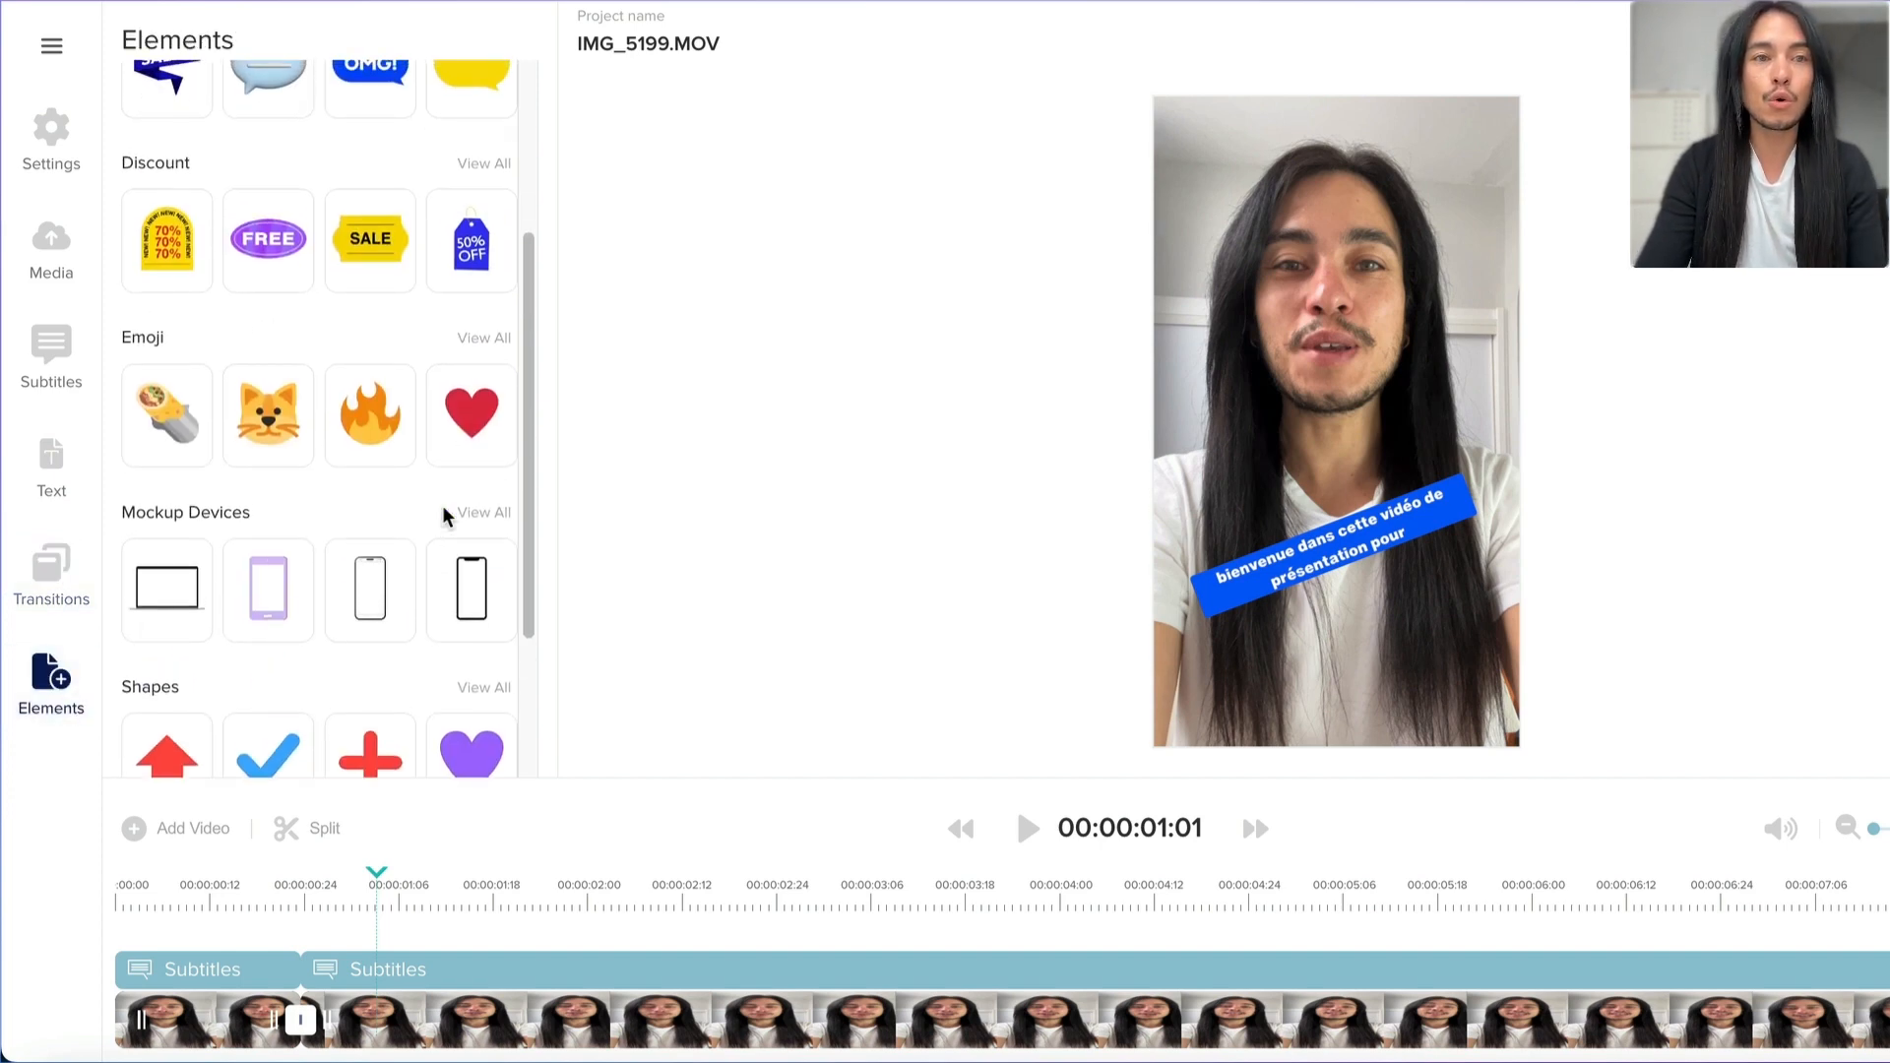
- Add the pink-orange heart callout with the number 1 from the Callouts elements to the video
scroll(445, 516, "up", 1)
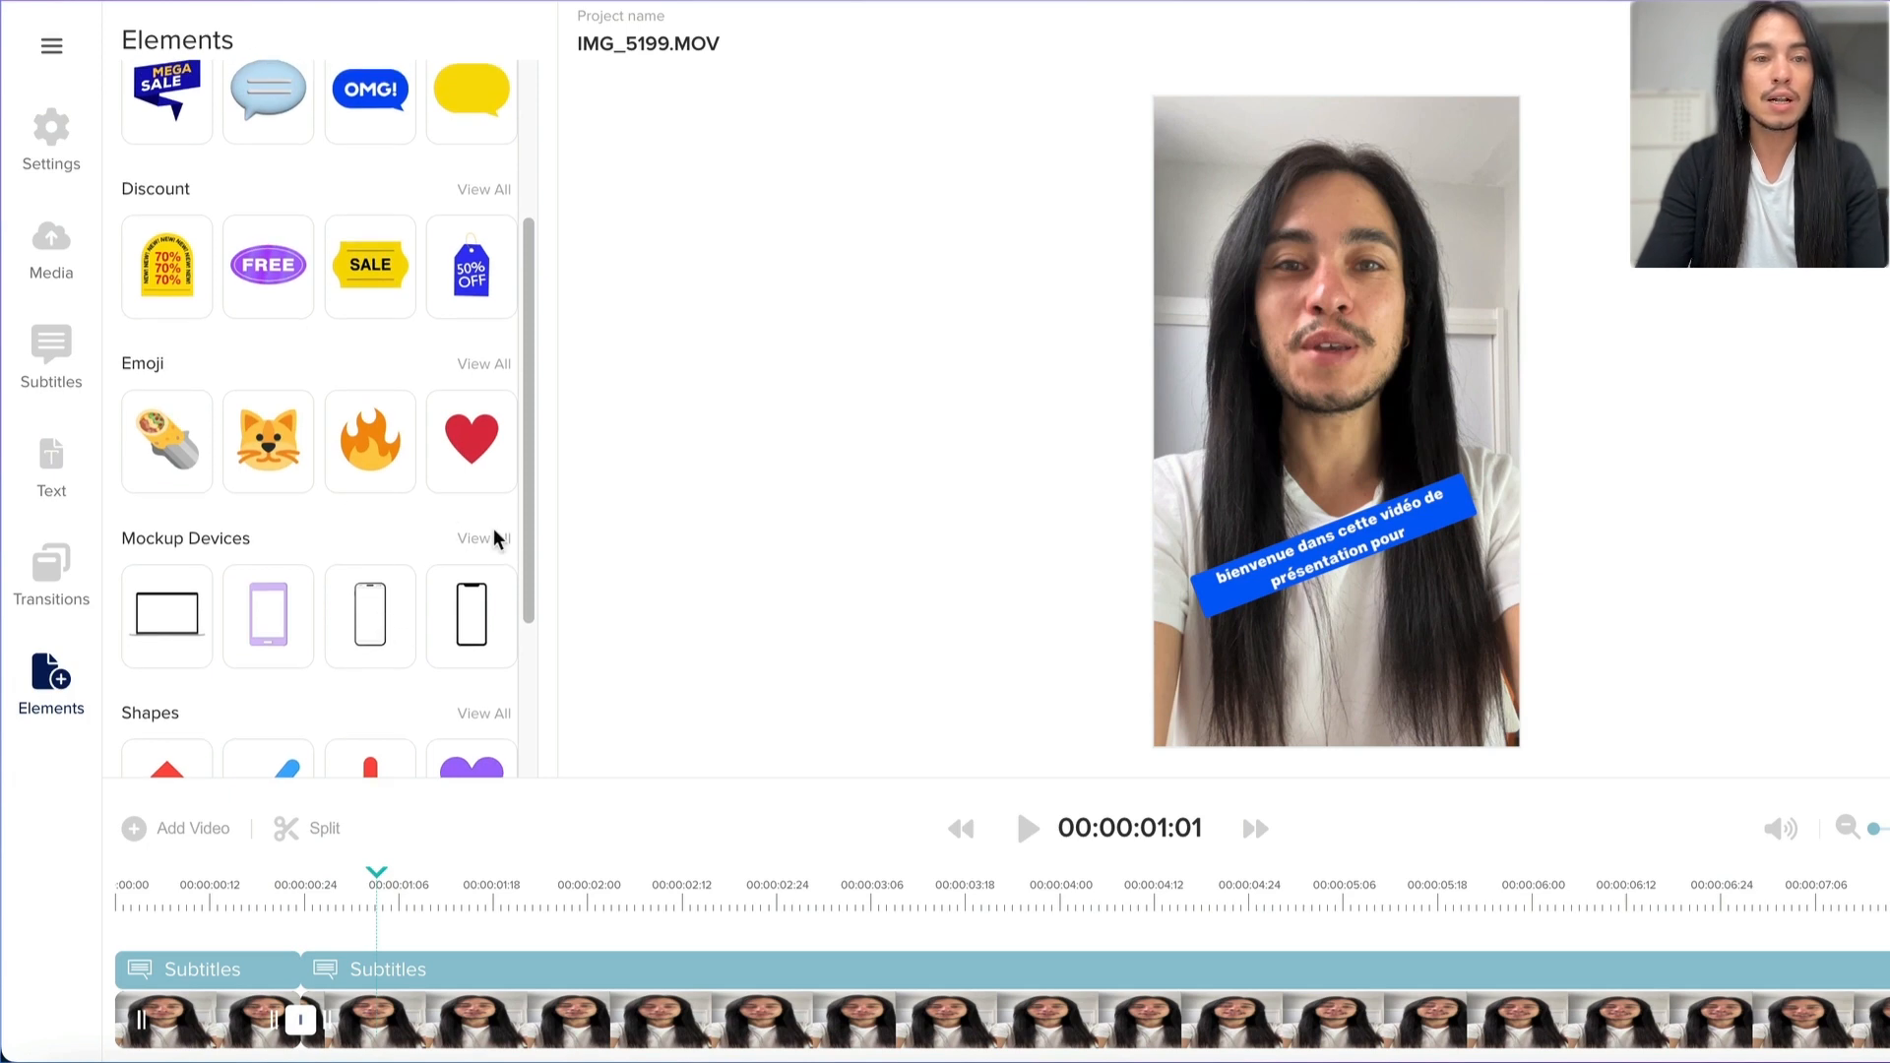
scroll(495, 539, "up", 3)
left_click(485, 281)
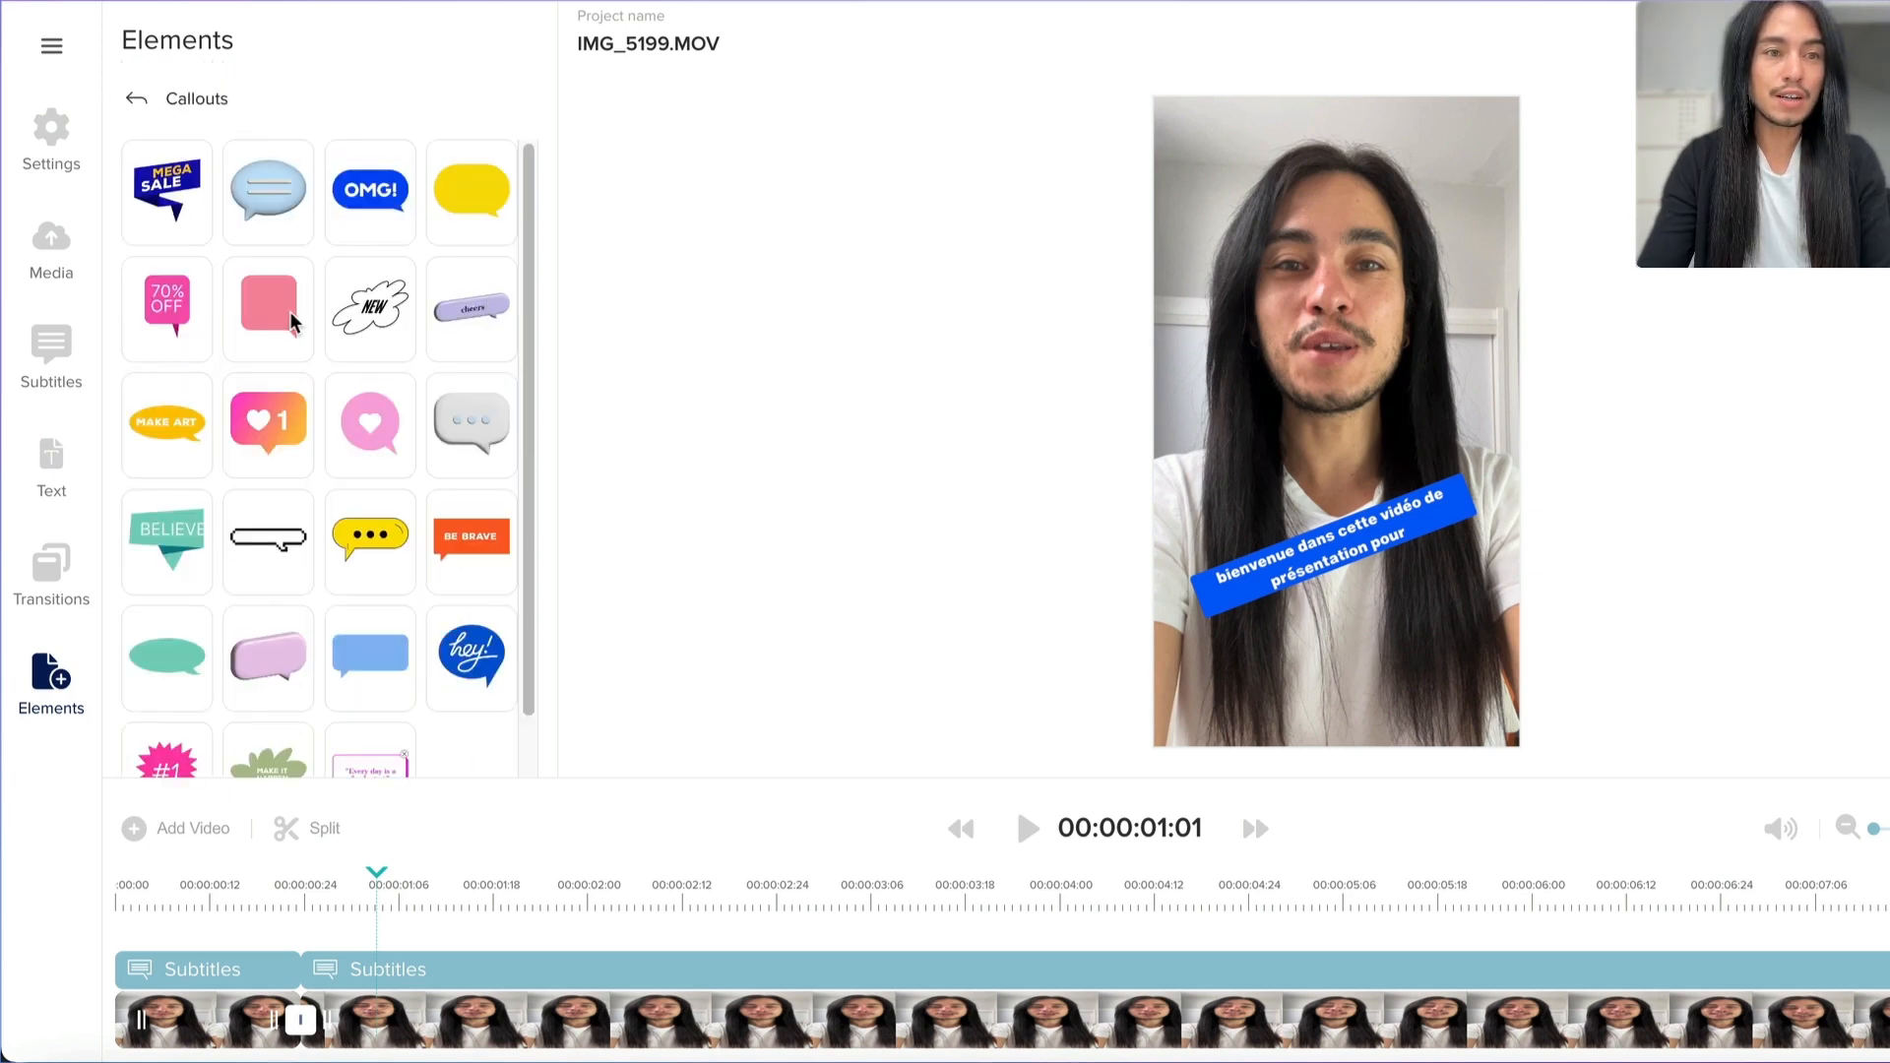
left_click(292, 440)
- Place the heart callout in the video's upper-left area, tilted counterclockwise, and shift its timeline clip slightly earlier
left_click_drag(1353, 399, 1248, 191)
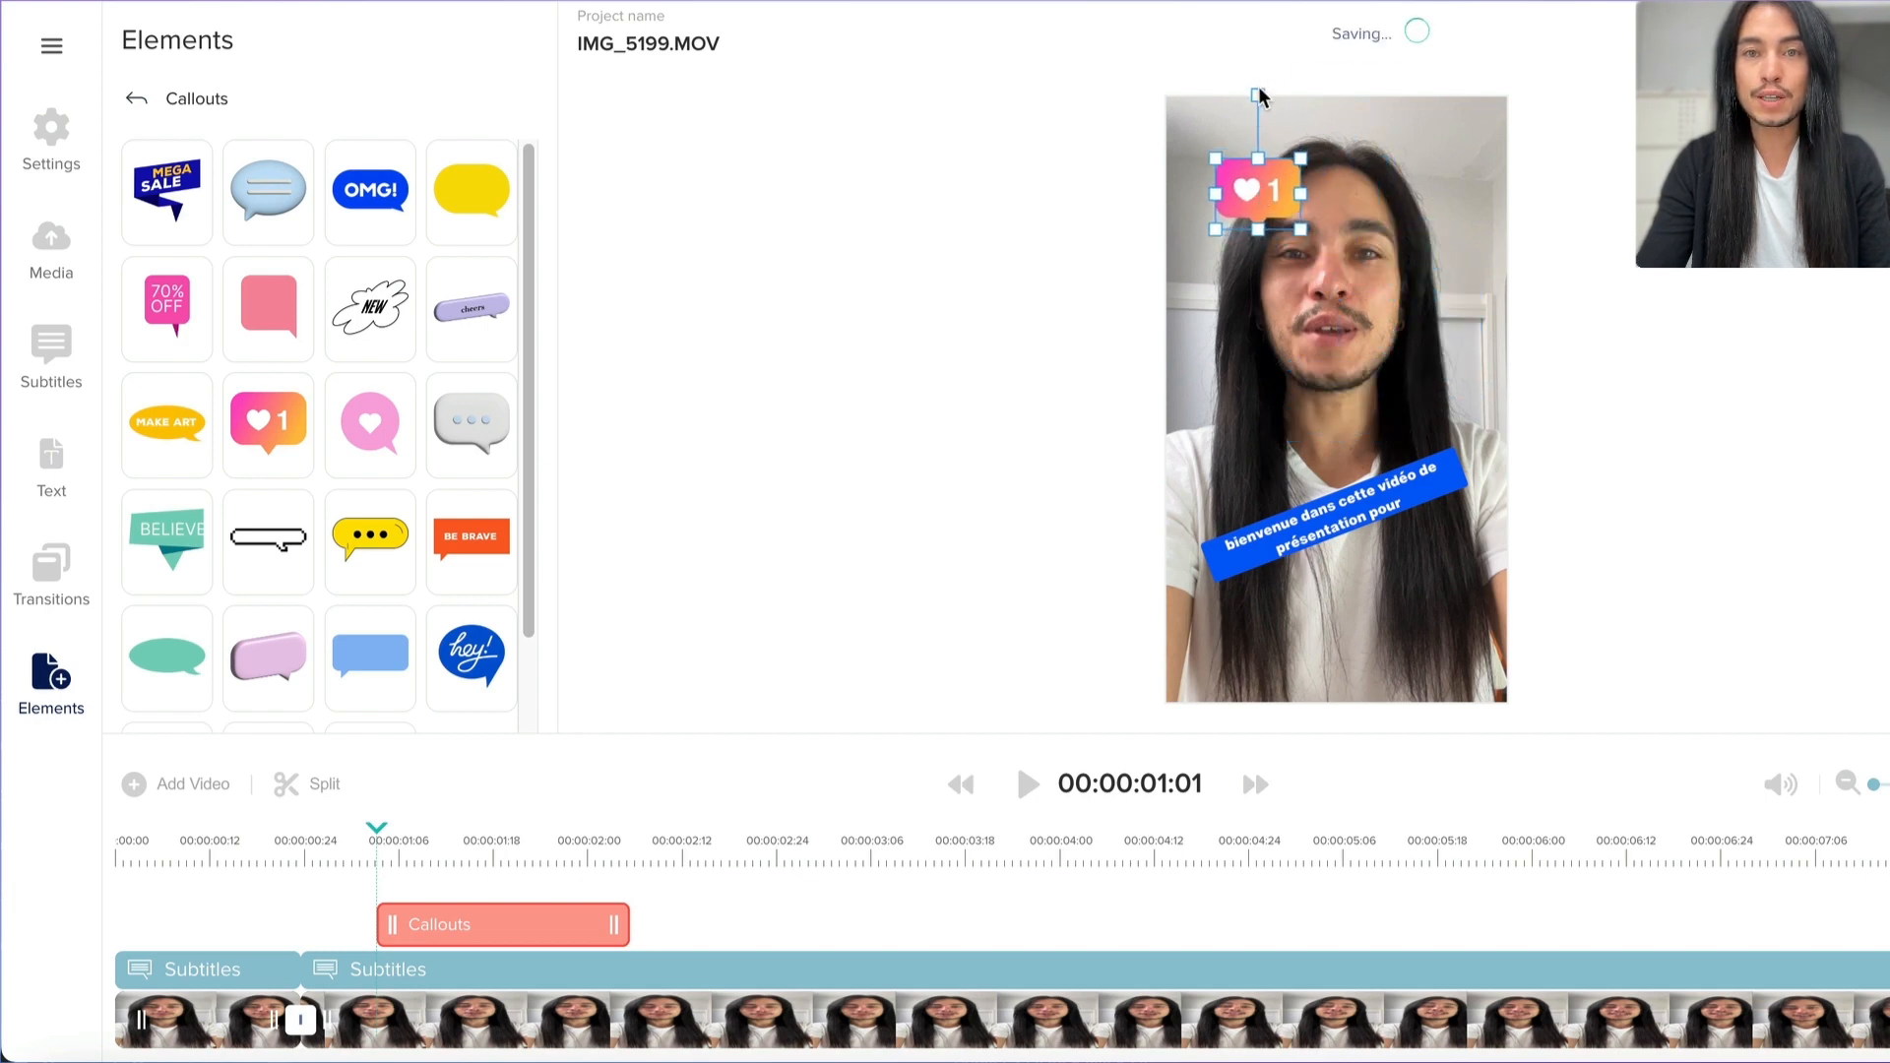
left_click_drag(1261, 96, 1218, 103)
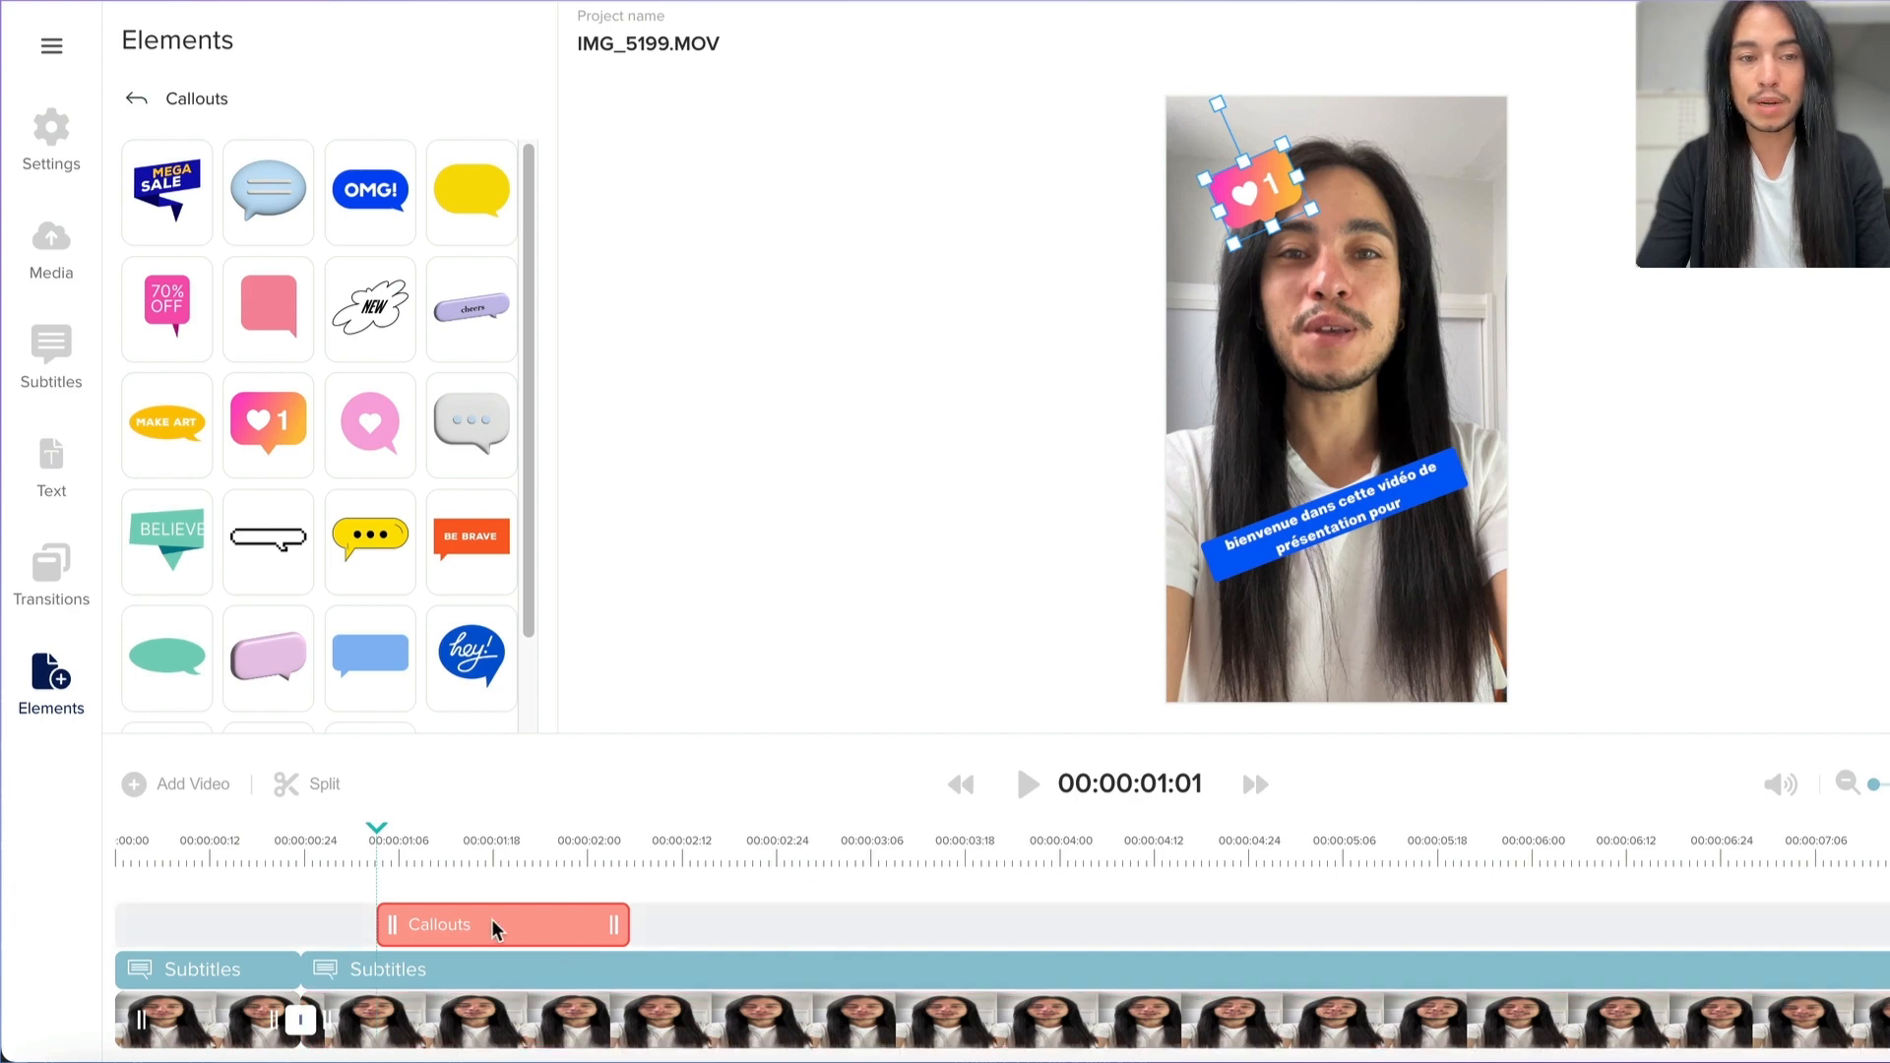
mouse_move(495, 931)
left_mouse_down()
mouse_move(464, 928)
mouse_move(519, 931)
mouse_move(484, 932)
left_mouse_up()
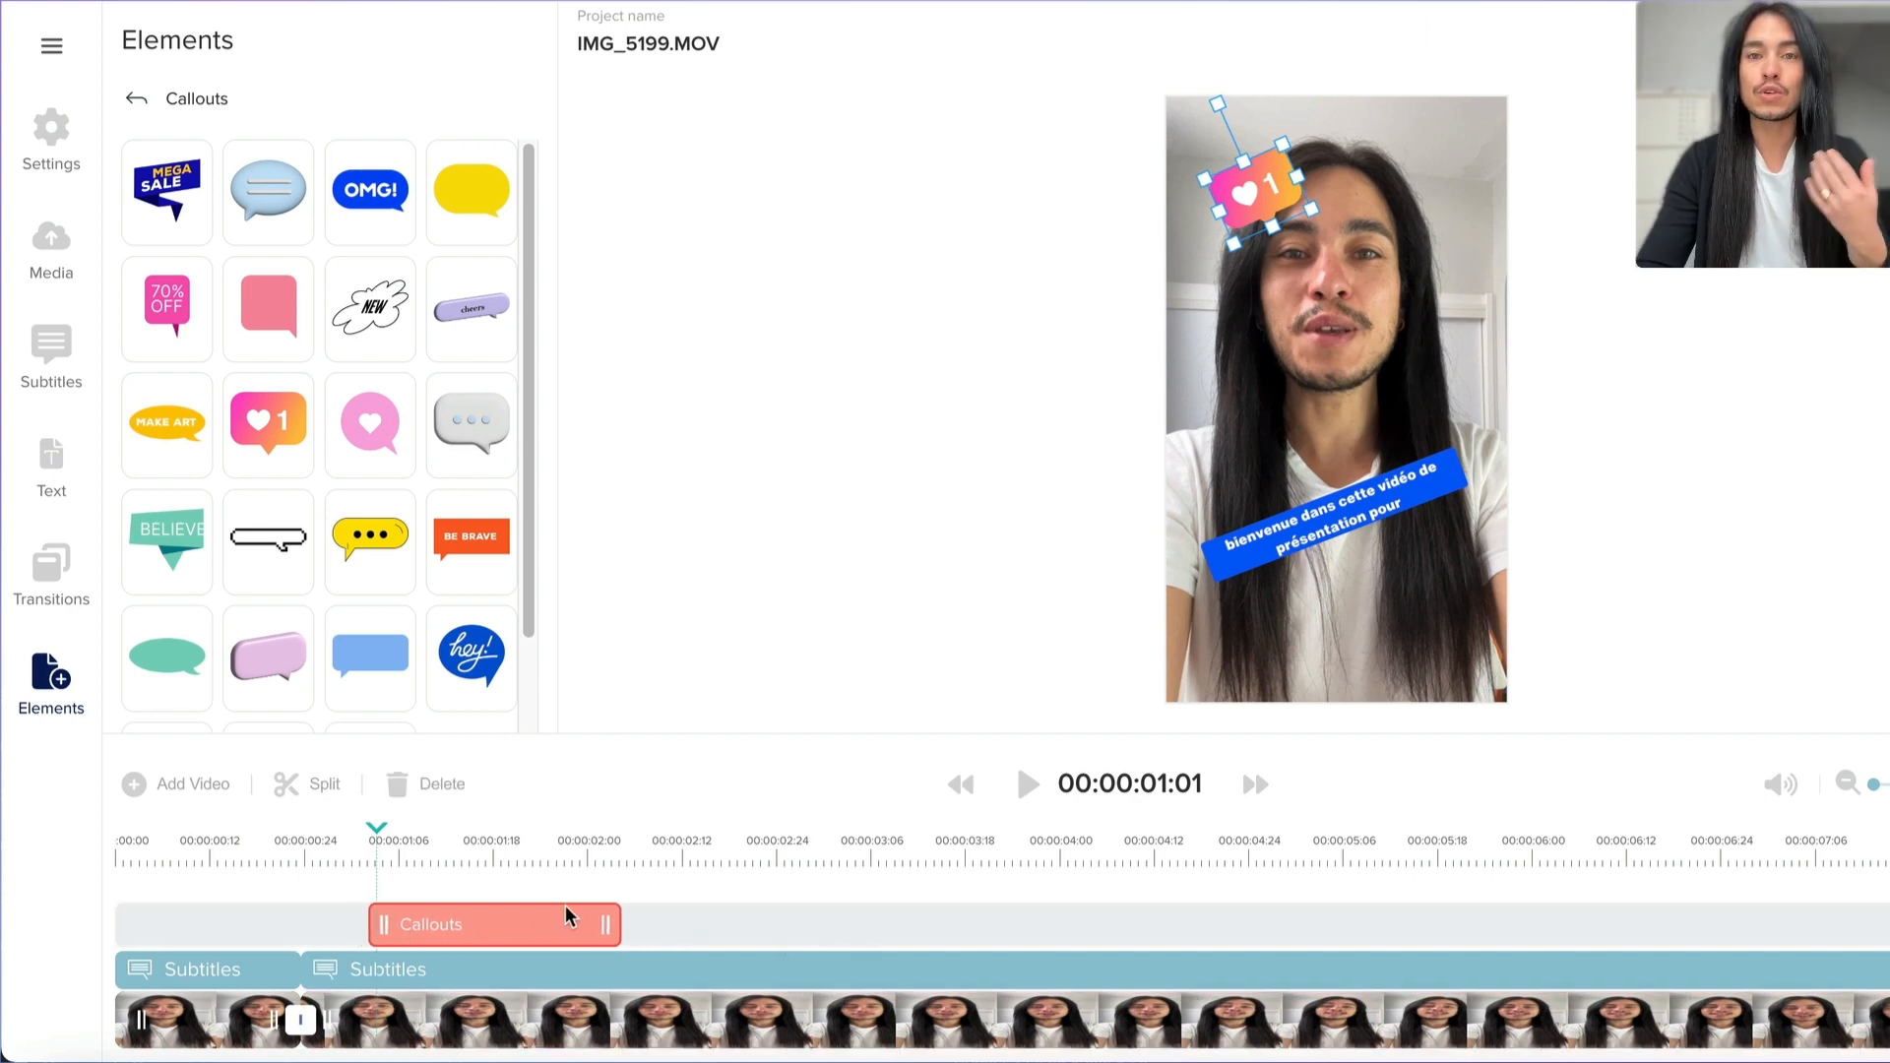
- Browse the mockup devices and emojis, and add the blushing smiley emoji in the video's upper-right area
left_click(222, 101)
scroll(402, 468, "down", 3)
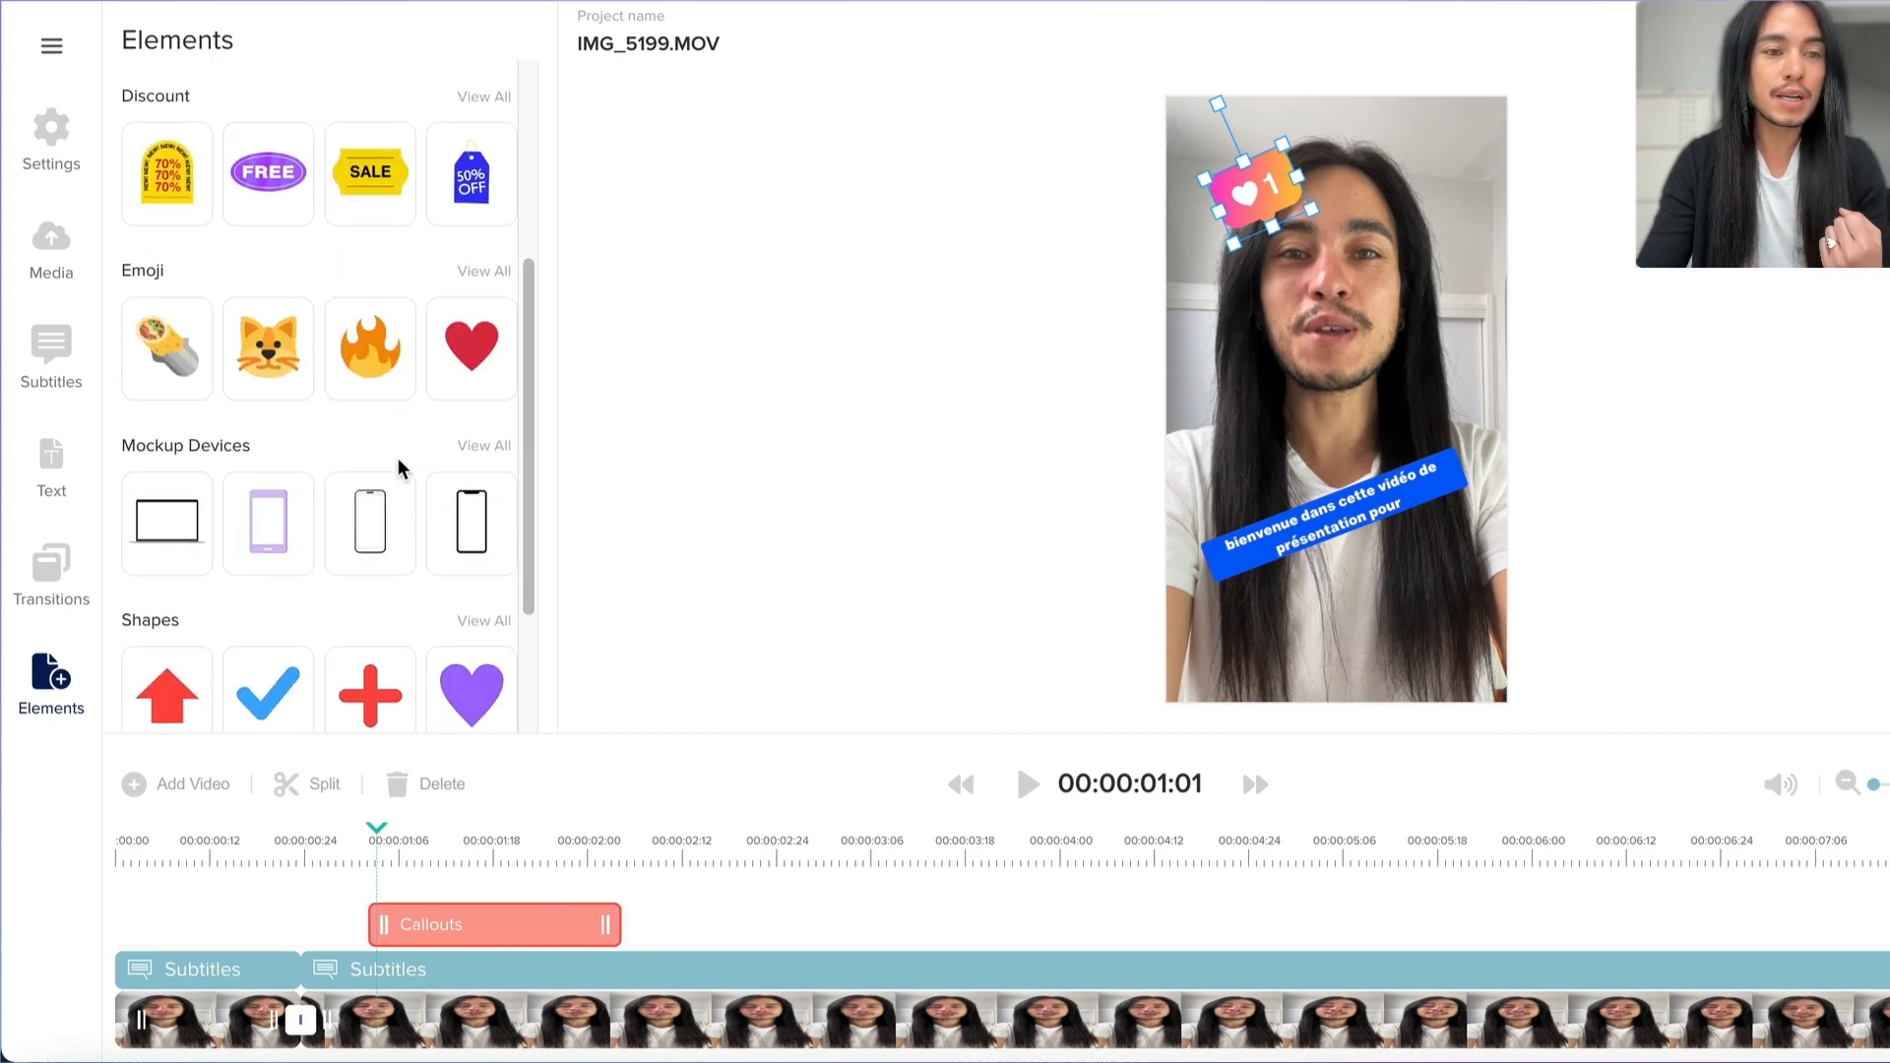
left_click(485, 448)
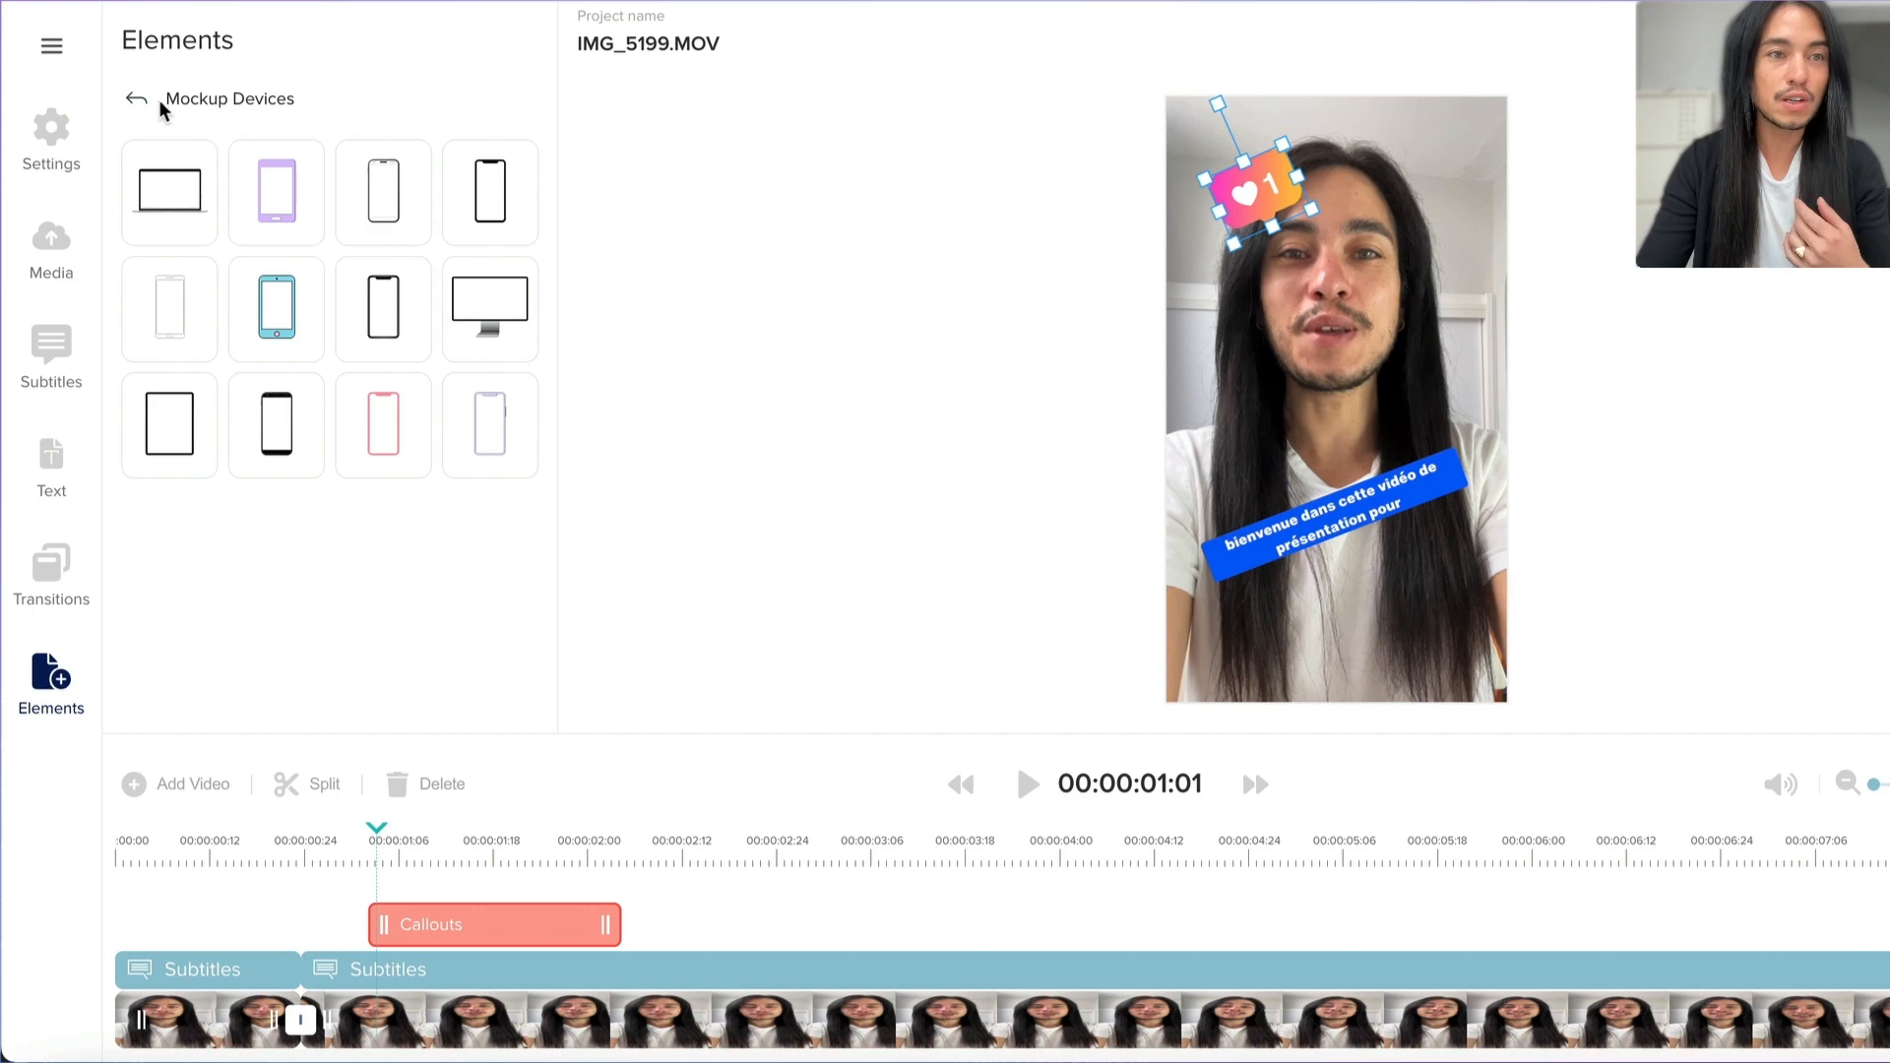
left_click(137, 112)
scroll(452, 517, "down", 2)
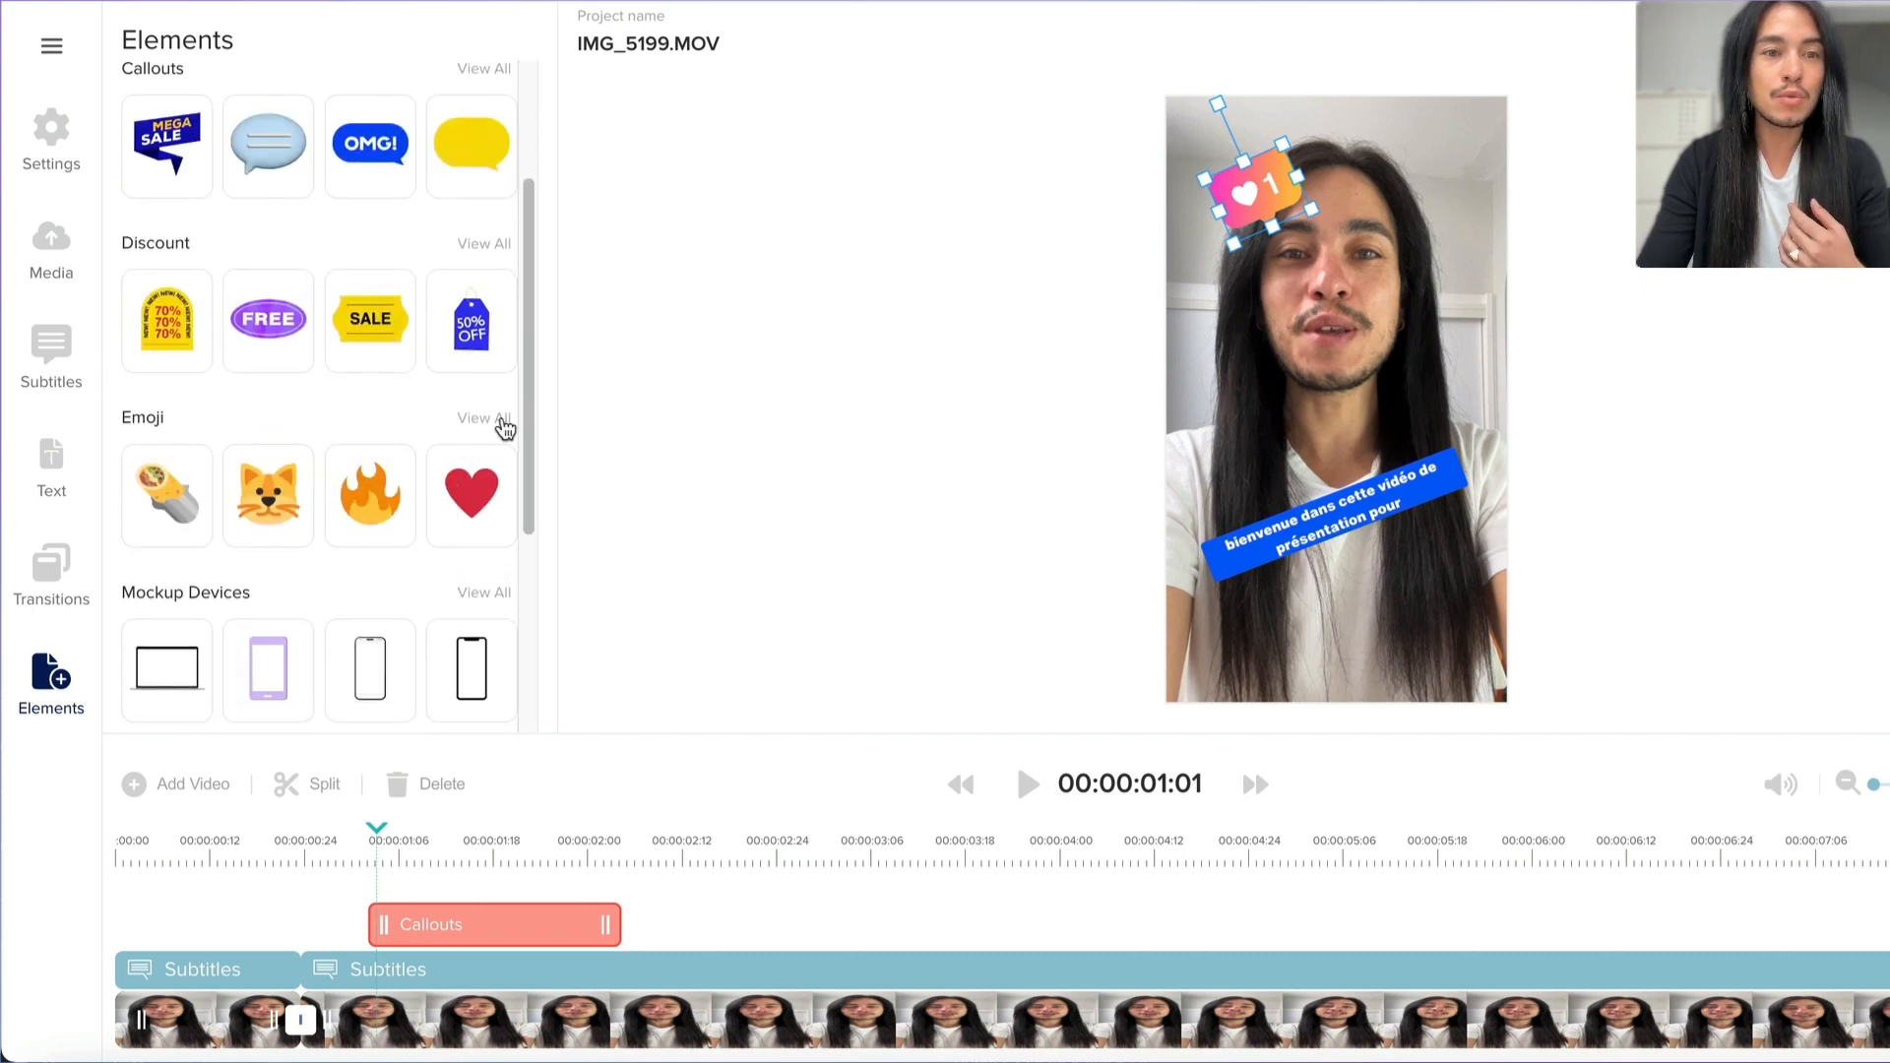
left_click(492, 419)
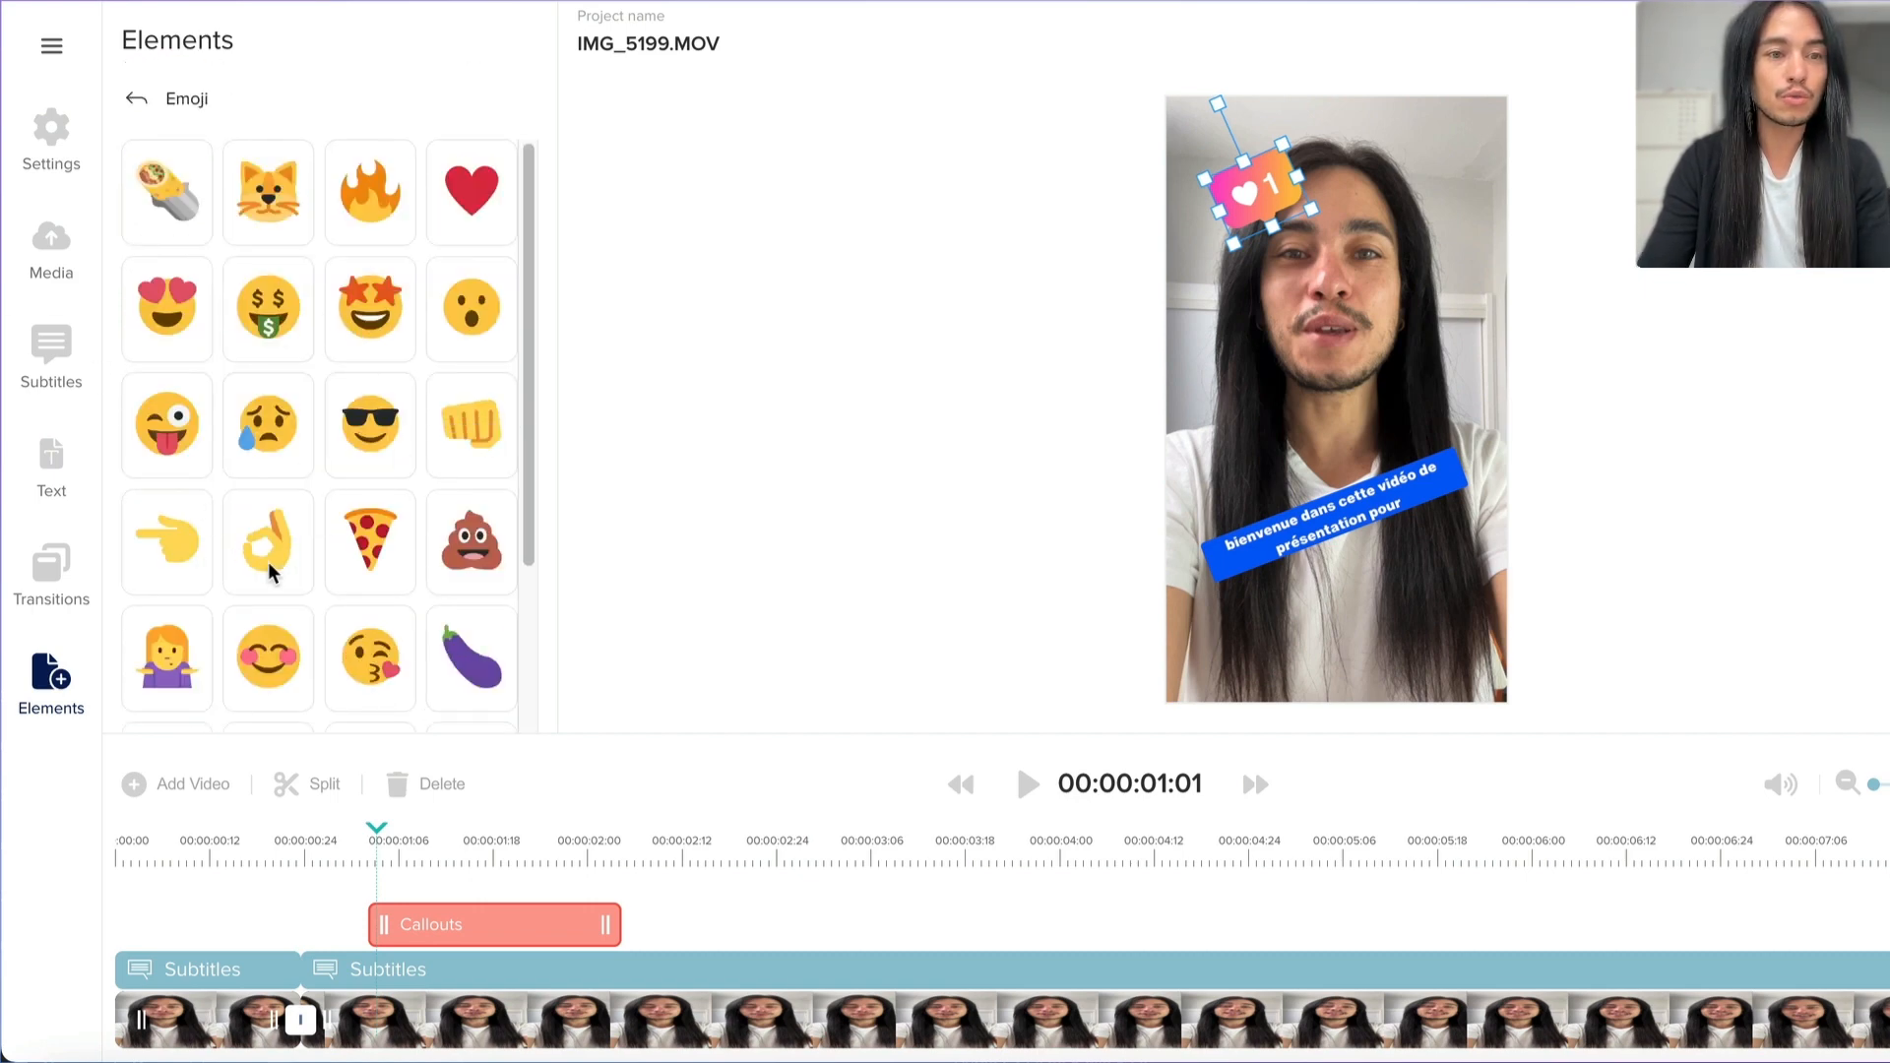
scroll(431, 541, "down", 1)
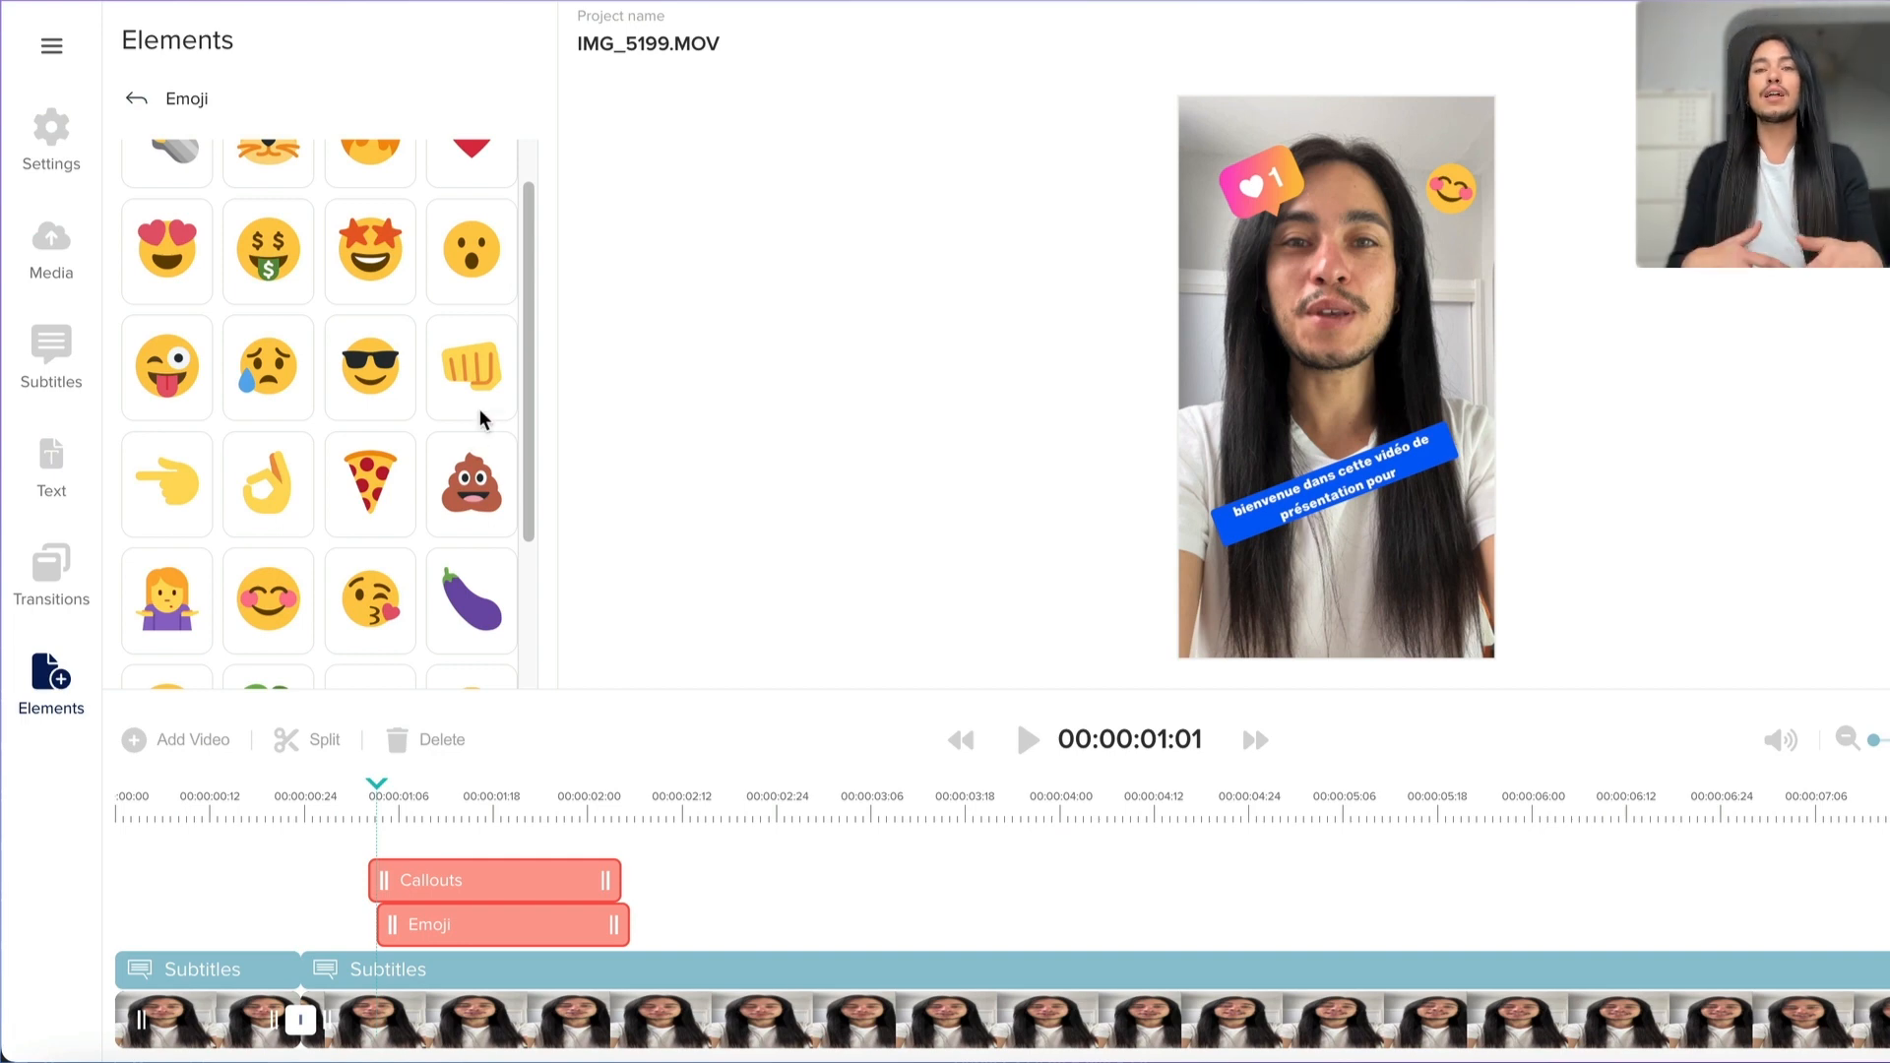
- Change the project size to the 1:1 Instagram post format
left_click(54, 128)
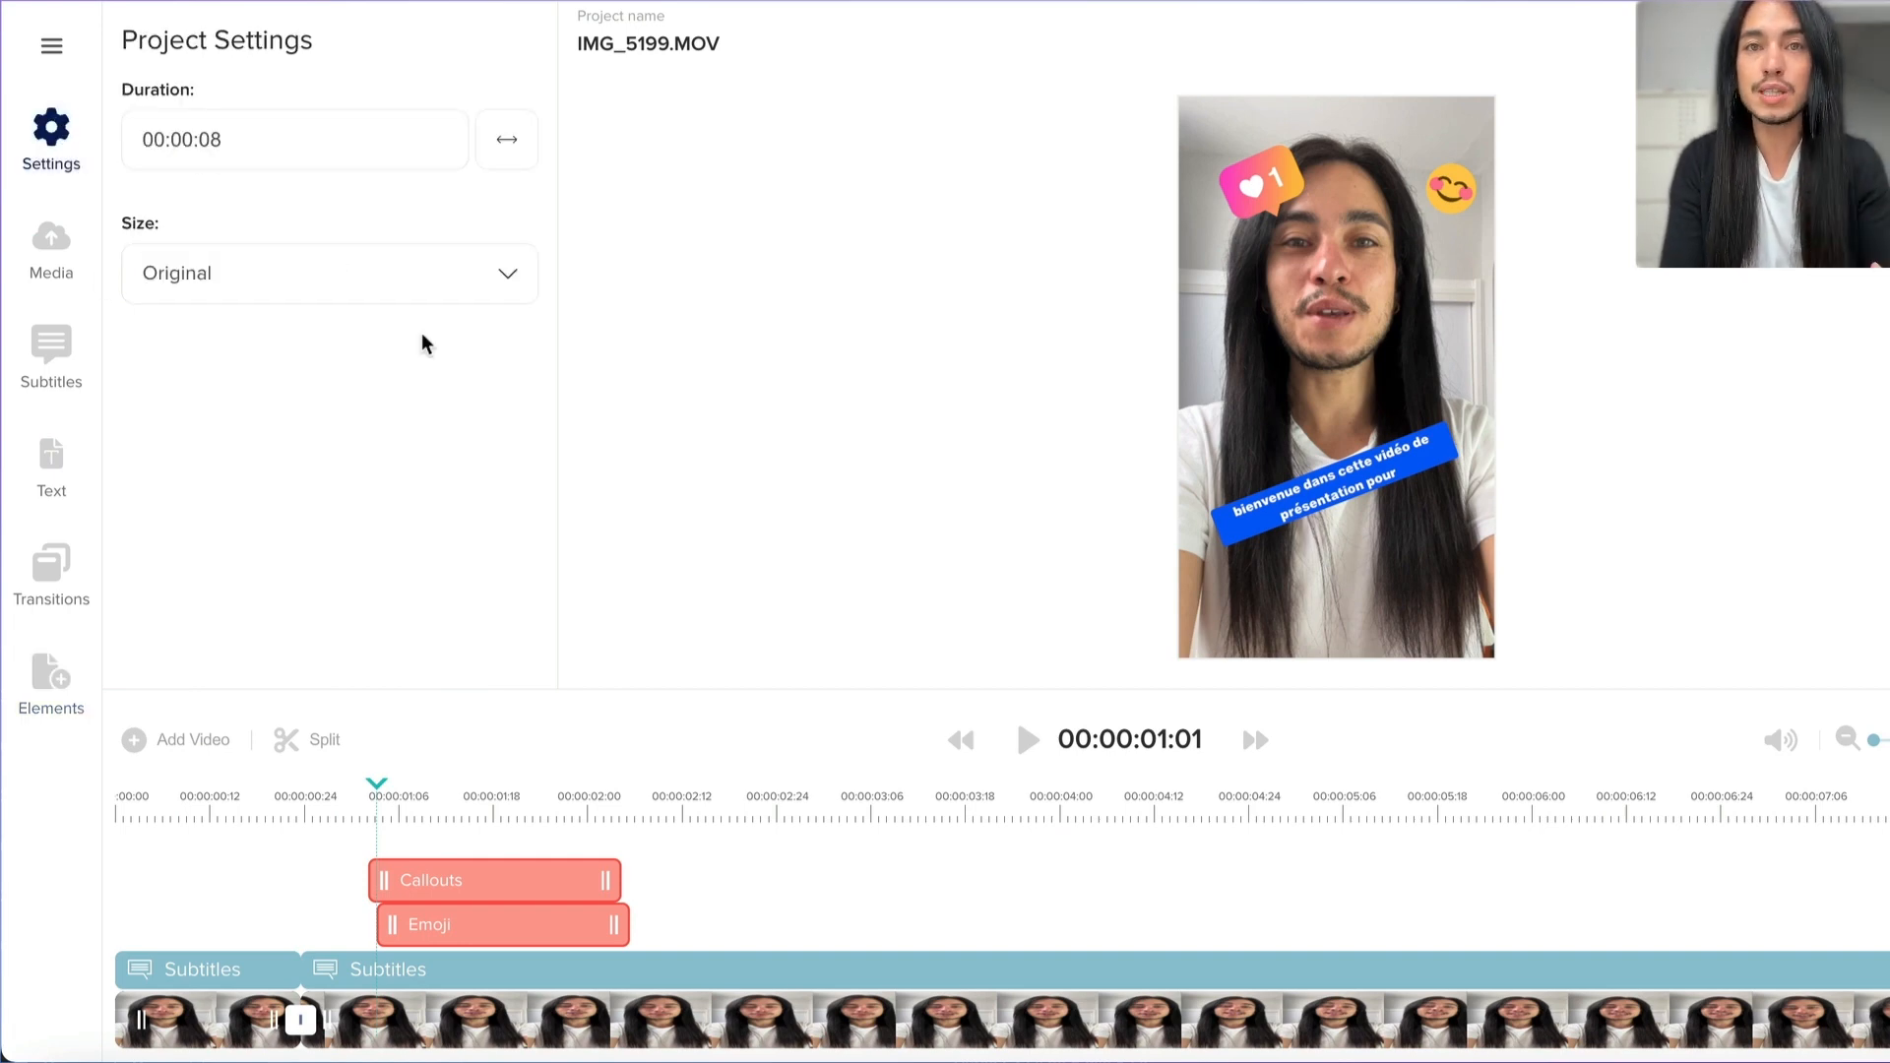
left_click(484, 286)
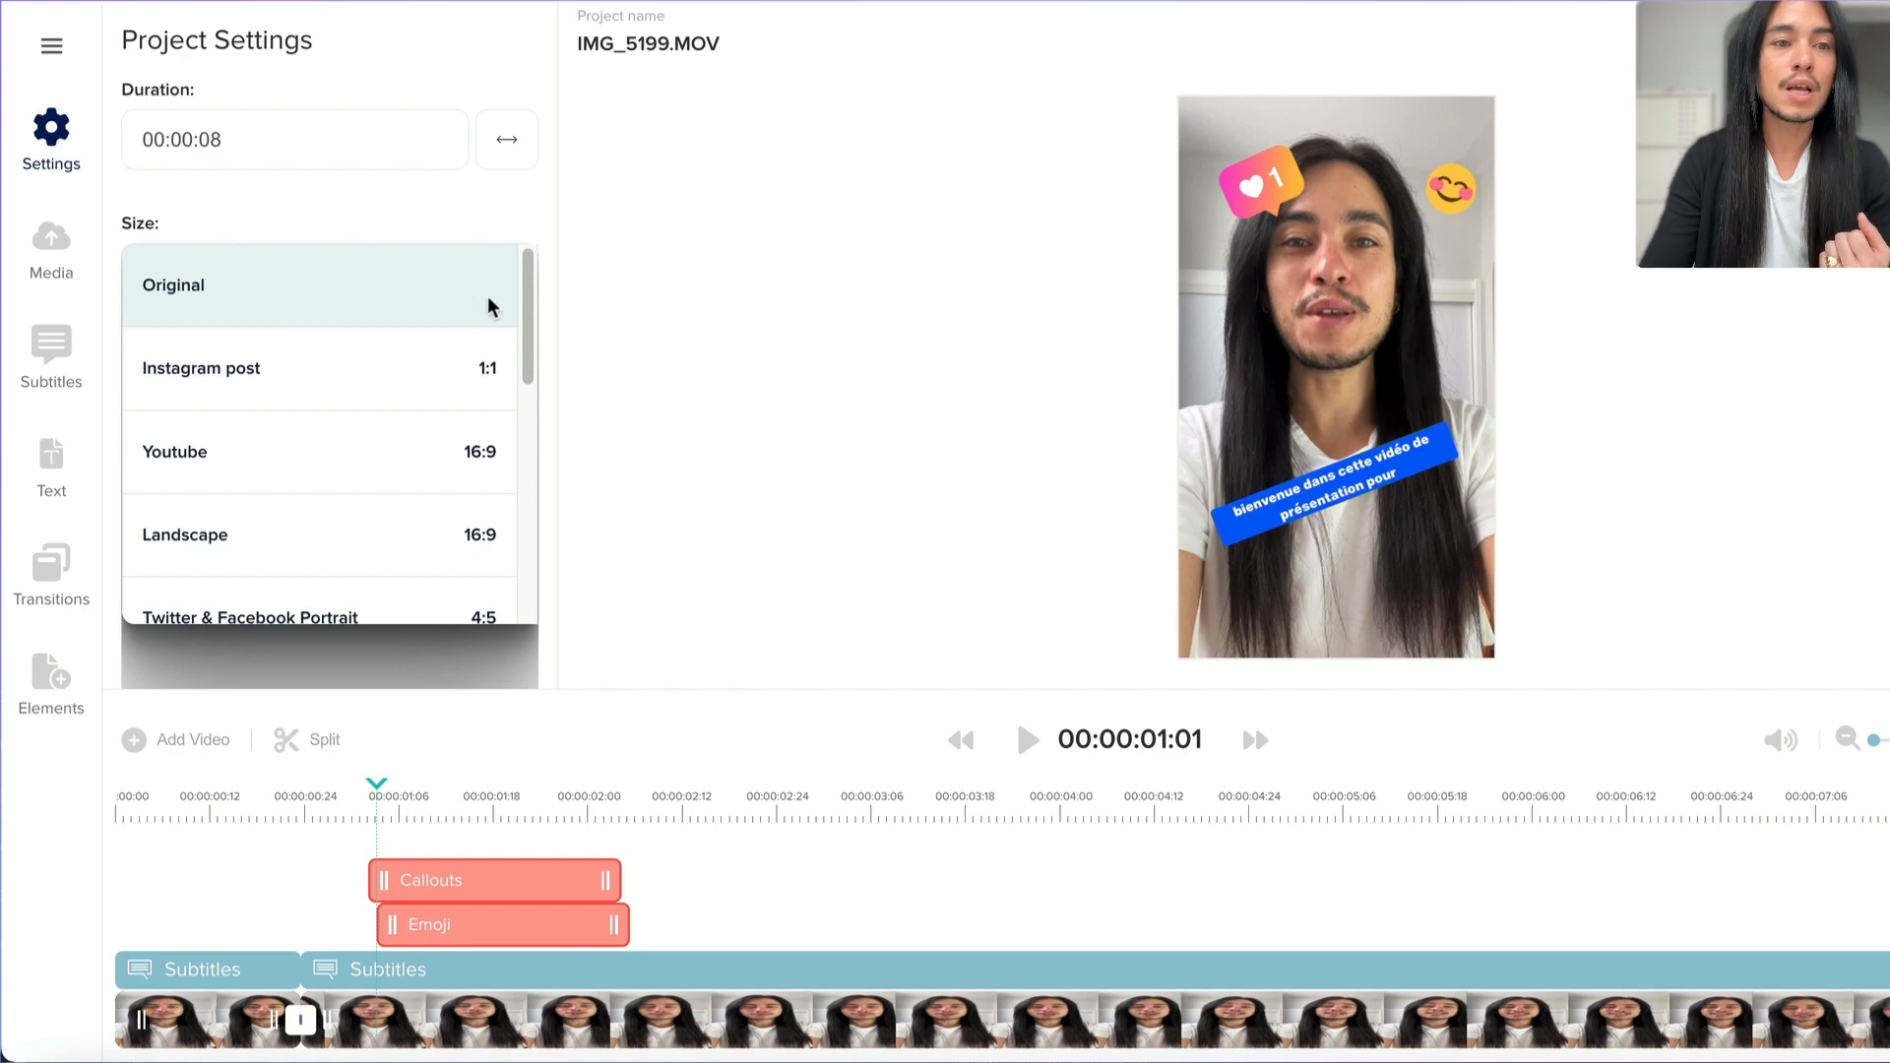
left_click(228, 366)
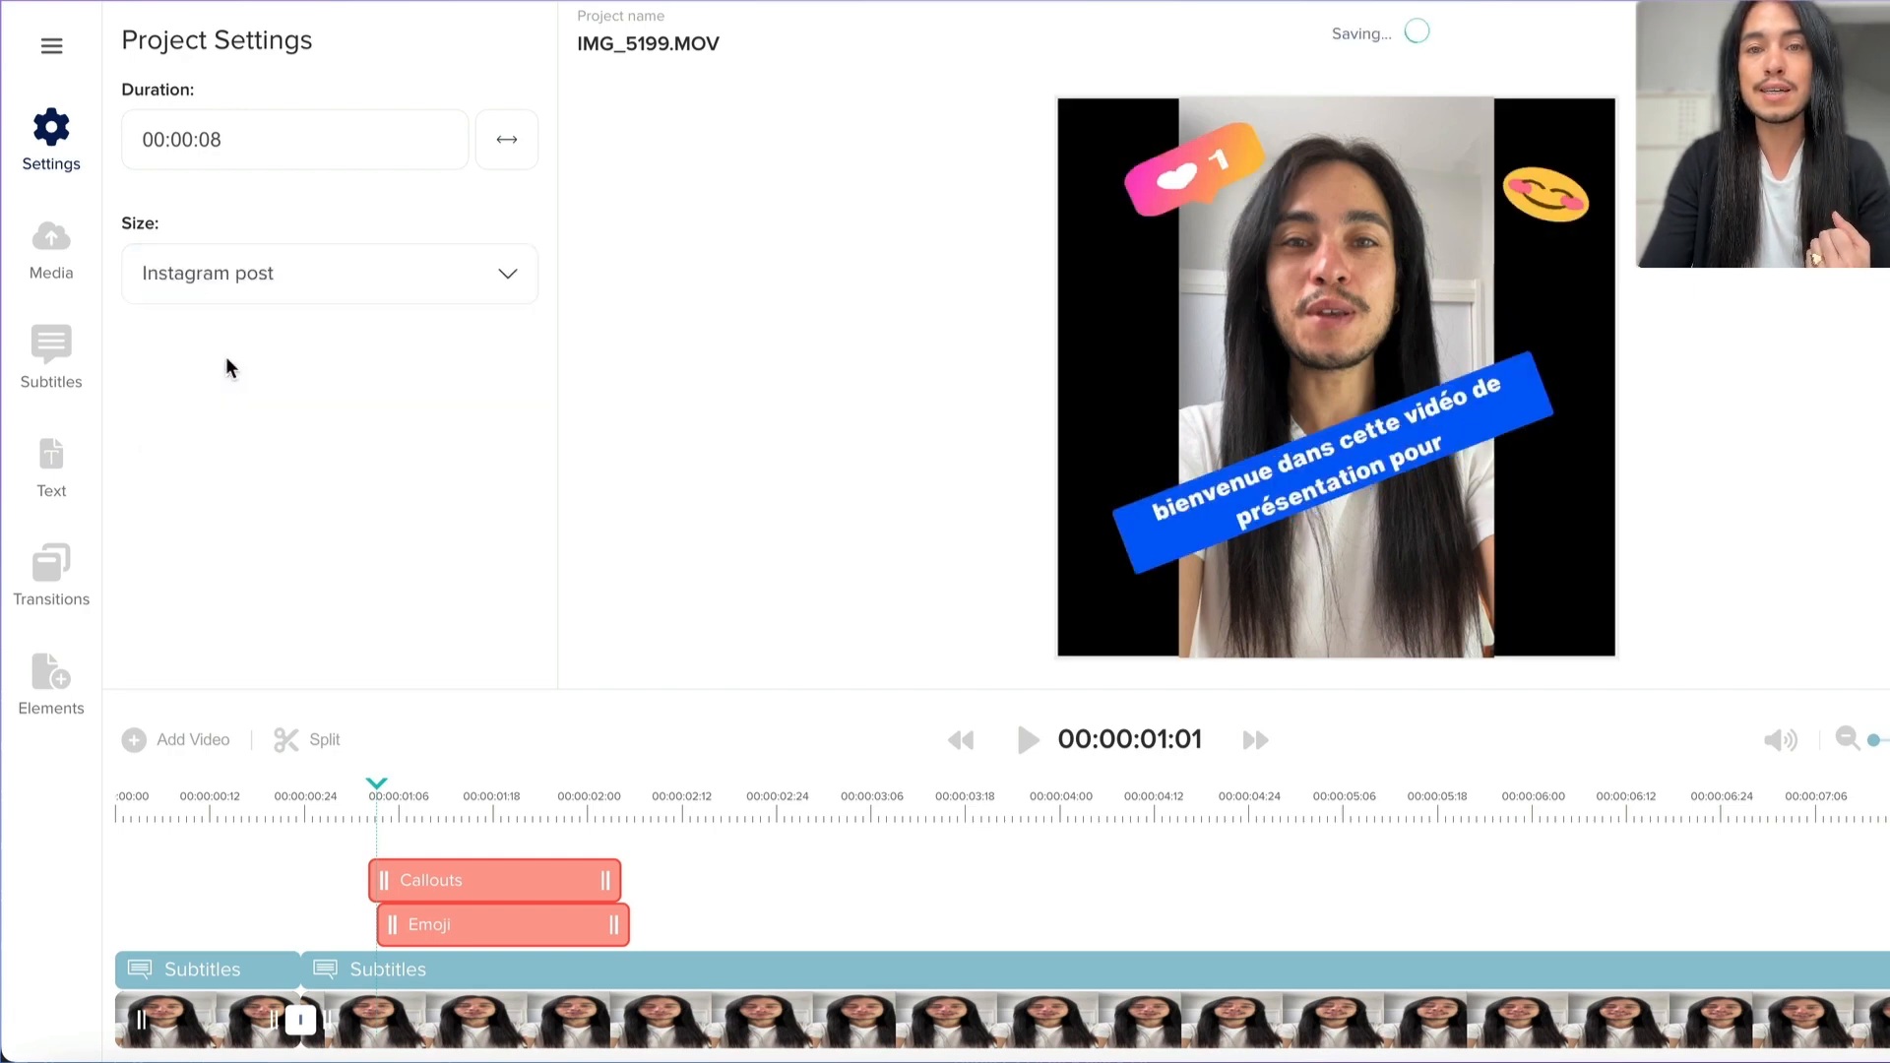
- Enlarge the video clip to cover the black bars in the square frame and reposition it
left_click(1289, 281)
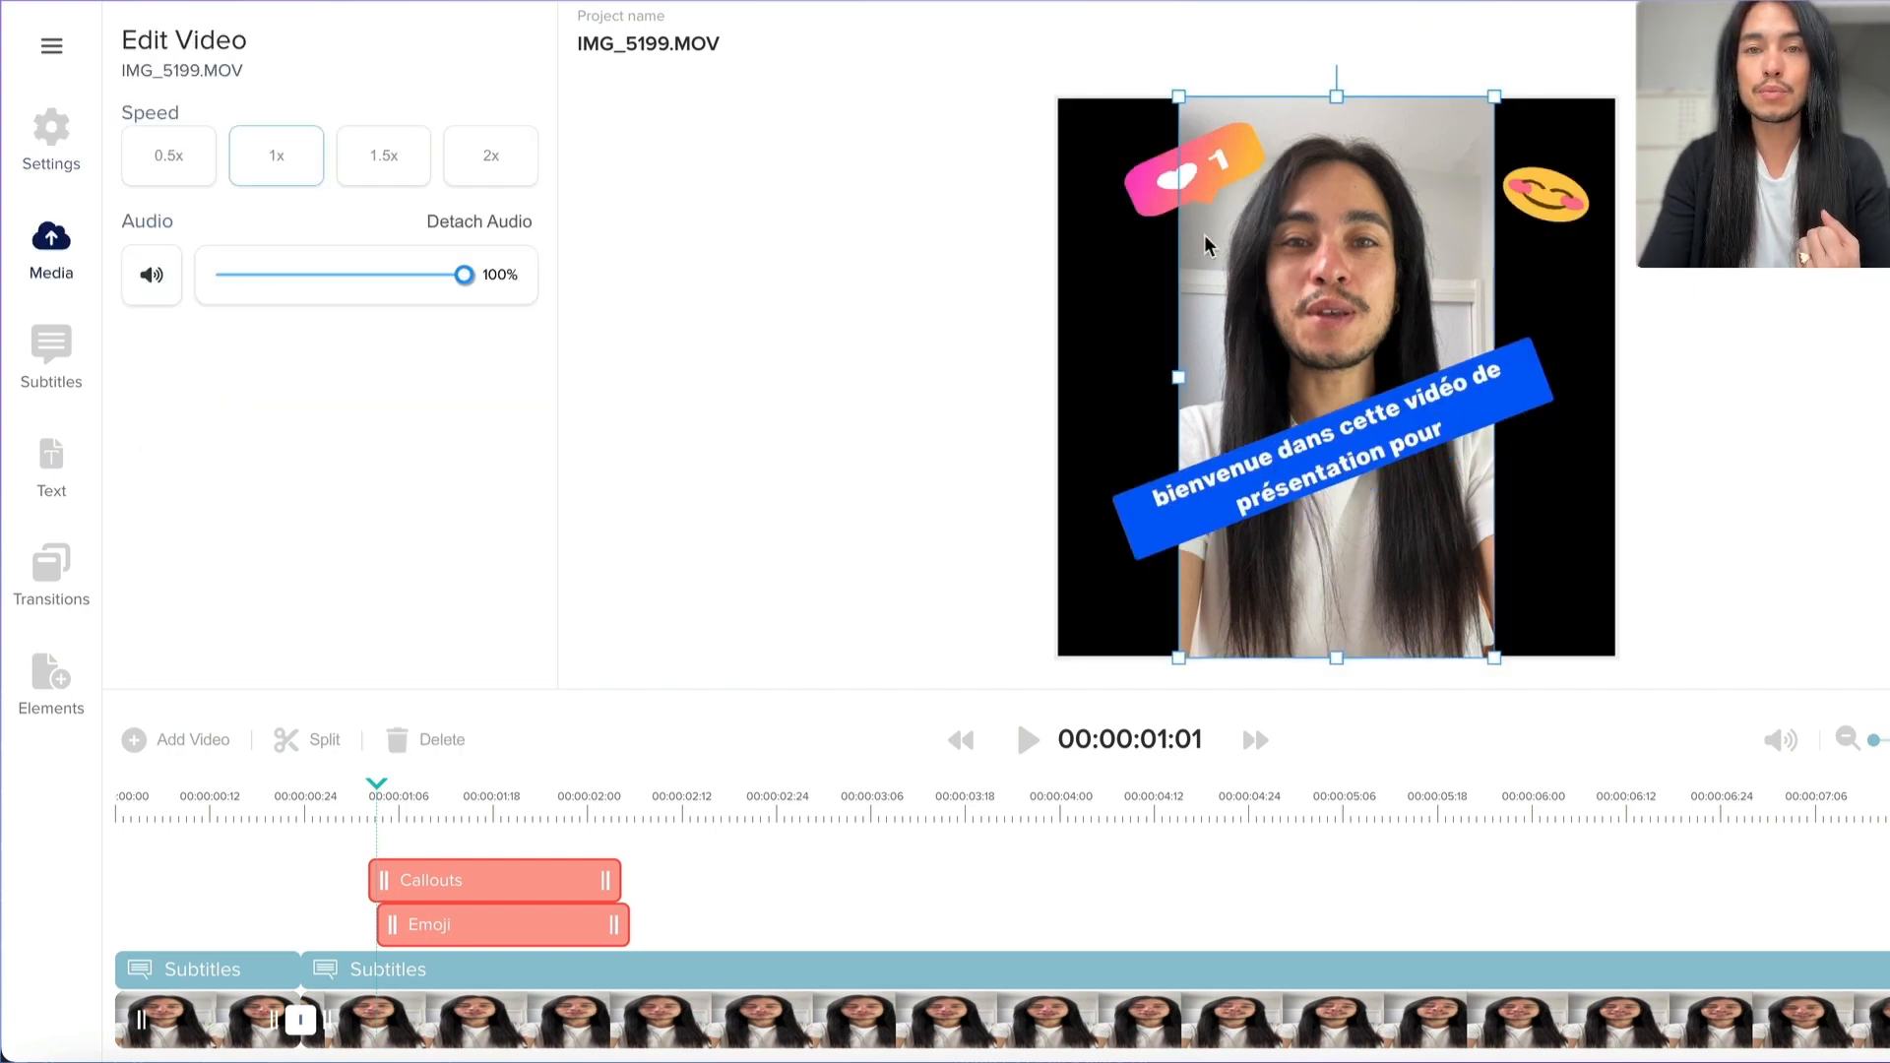
left_click_drag(1178, 96, 1078, 14)
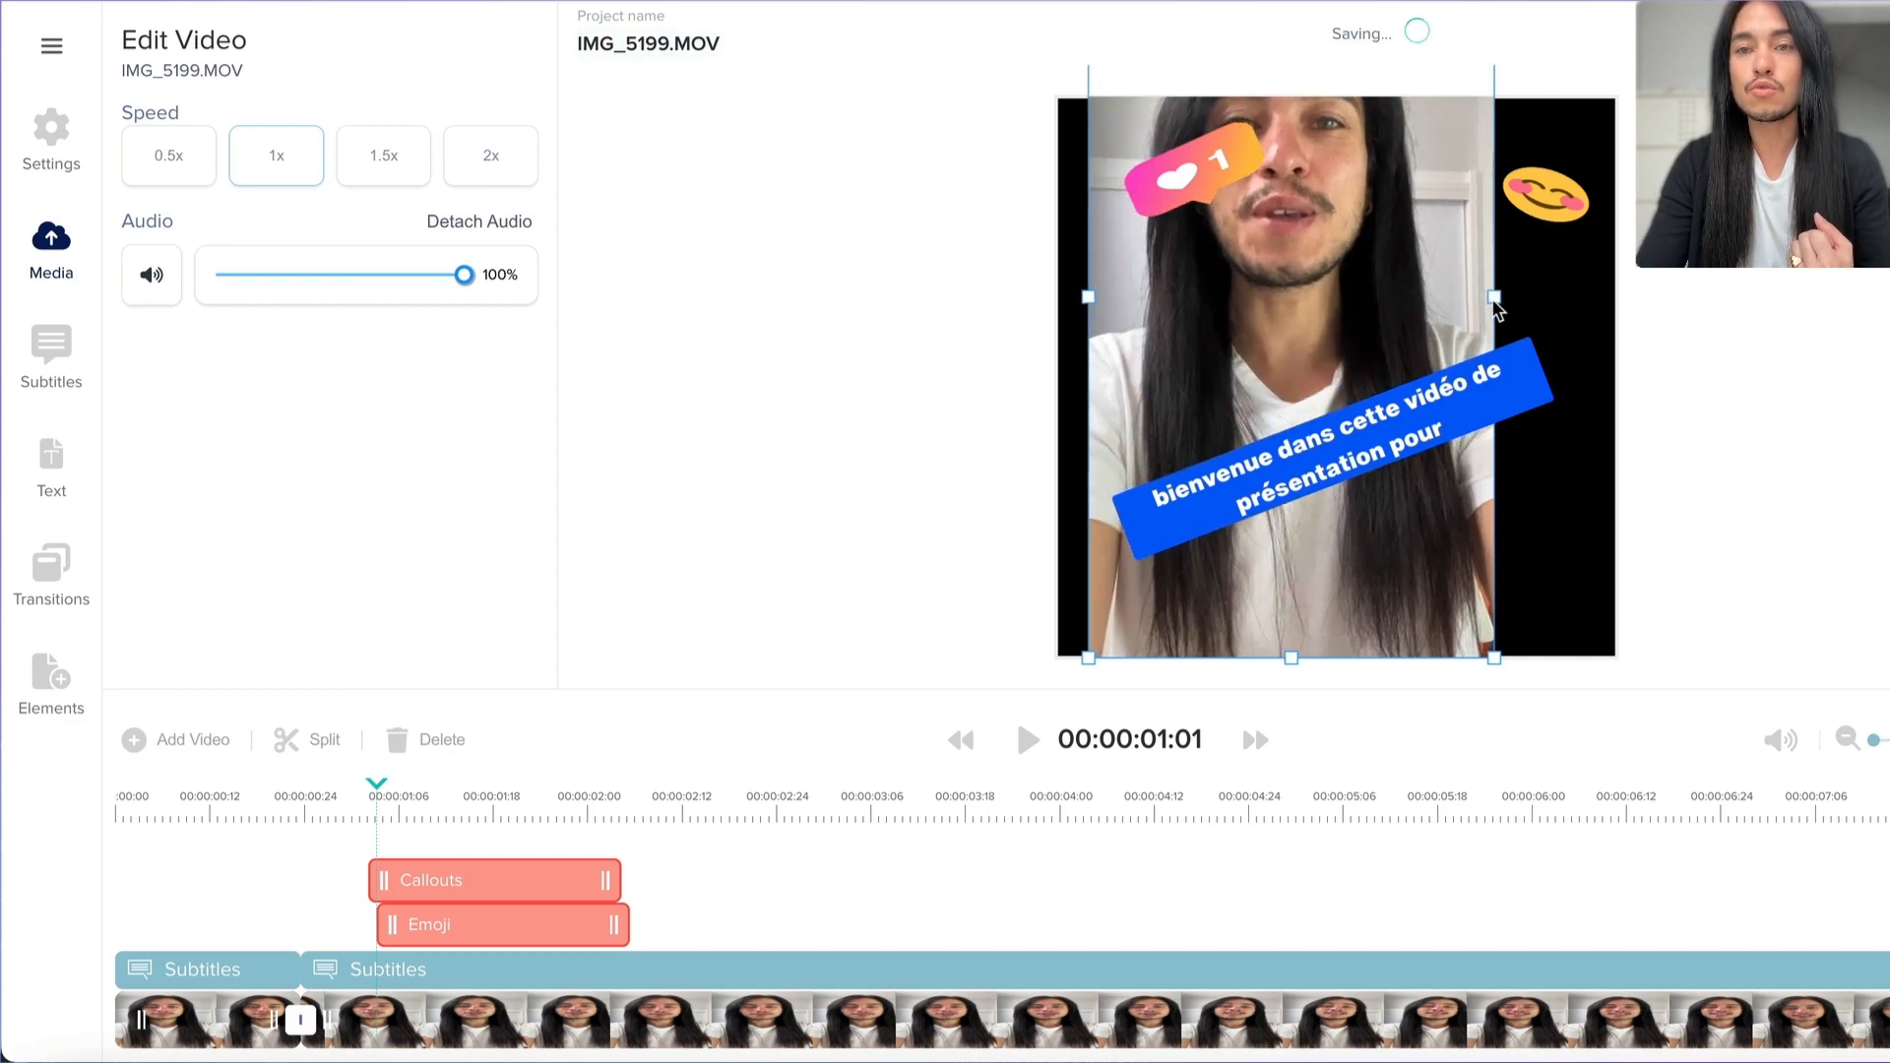
mouse_move(1493, 296)
left_mouse_down()
mouse_move(1528, 310)
mouse_move(1519, 296)
left_mouse_up()
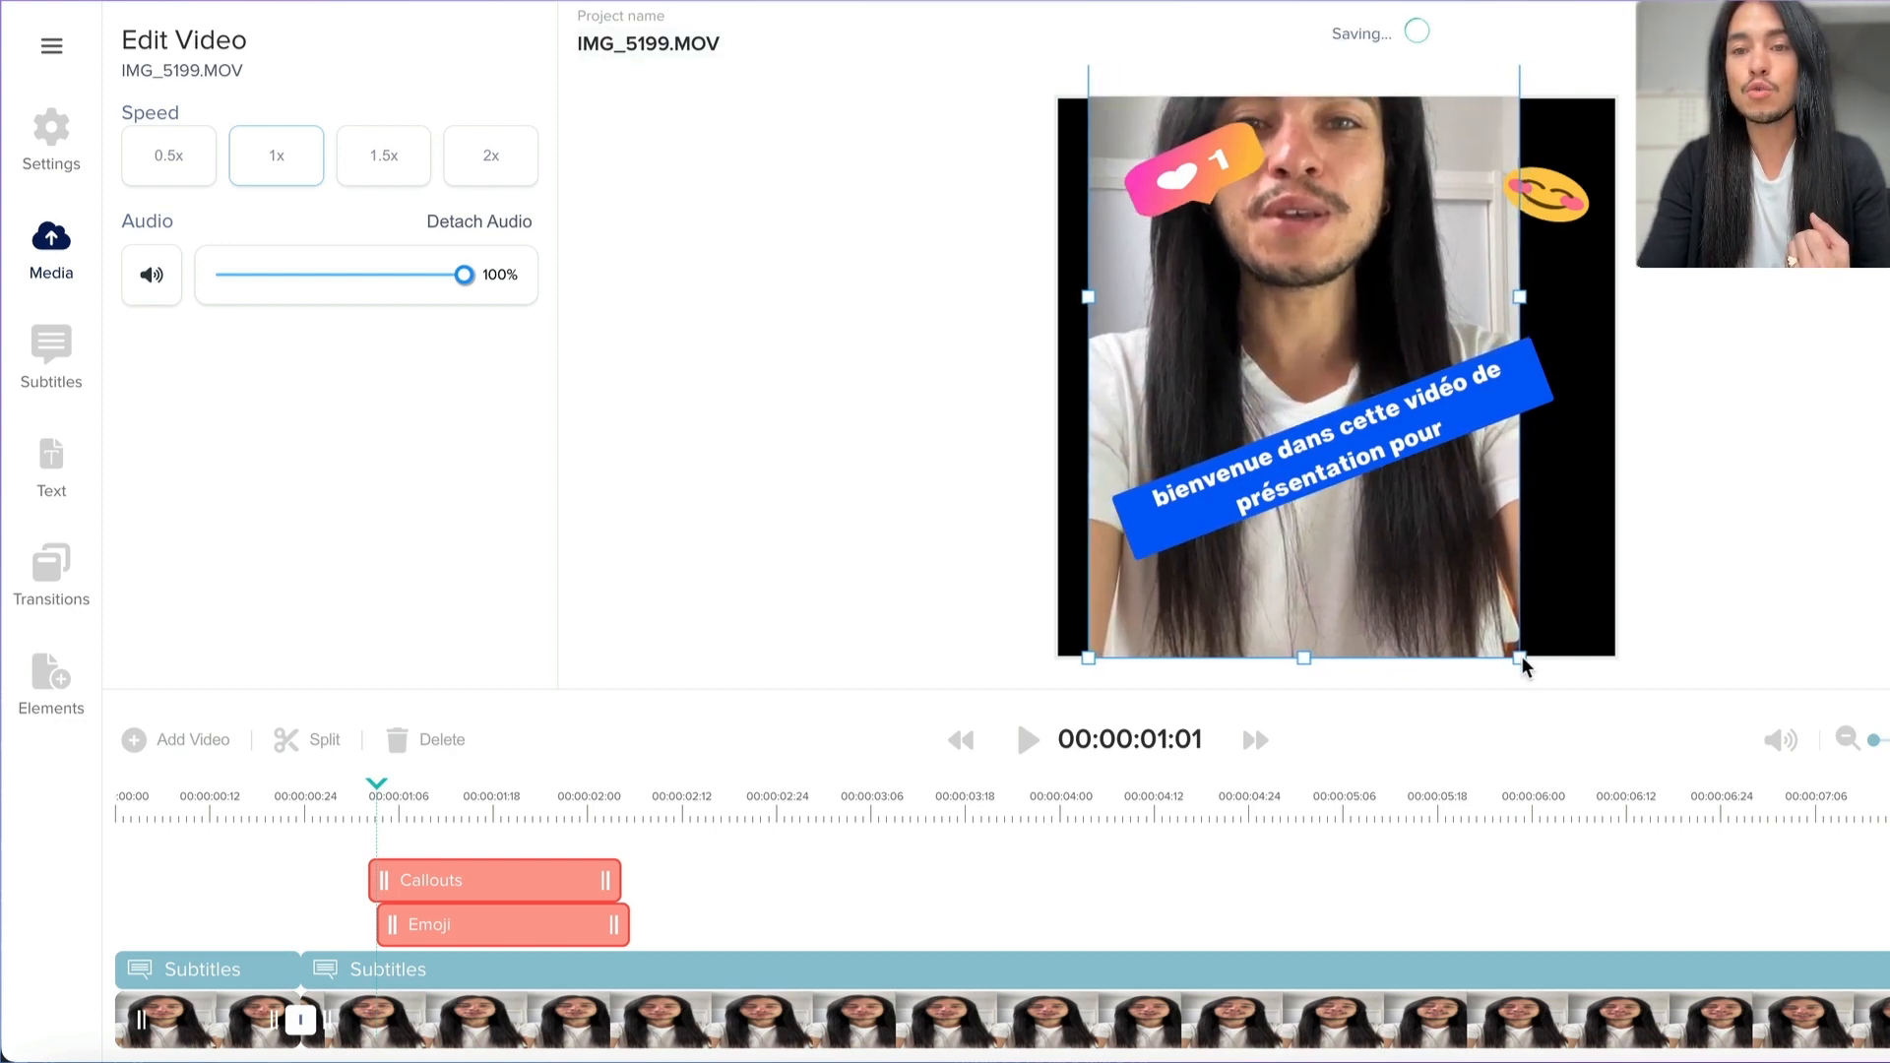
left_click_drag(1521, 658, 1825, 824)
left_click_drag(1424, 211, 1375, 272)
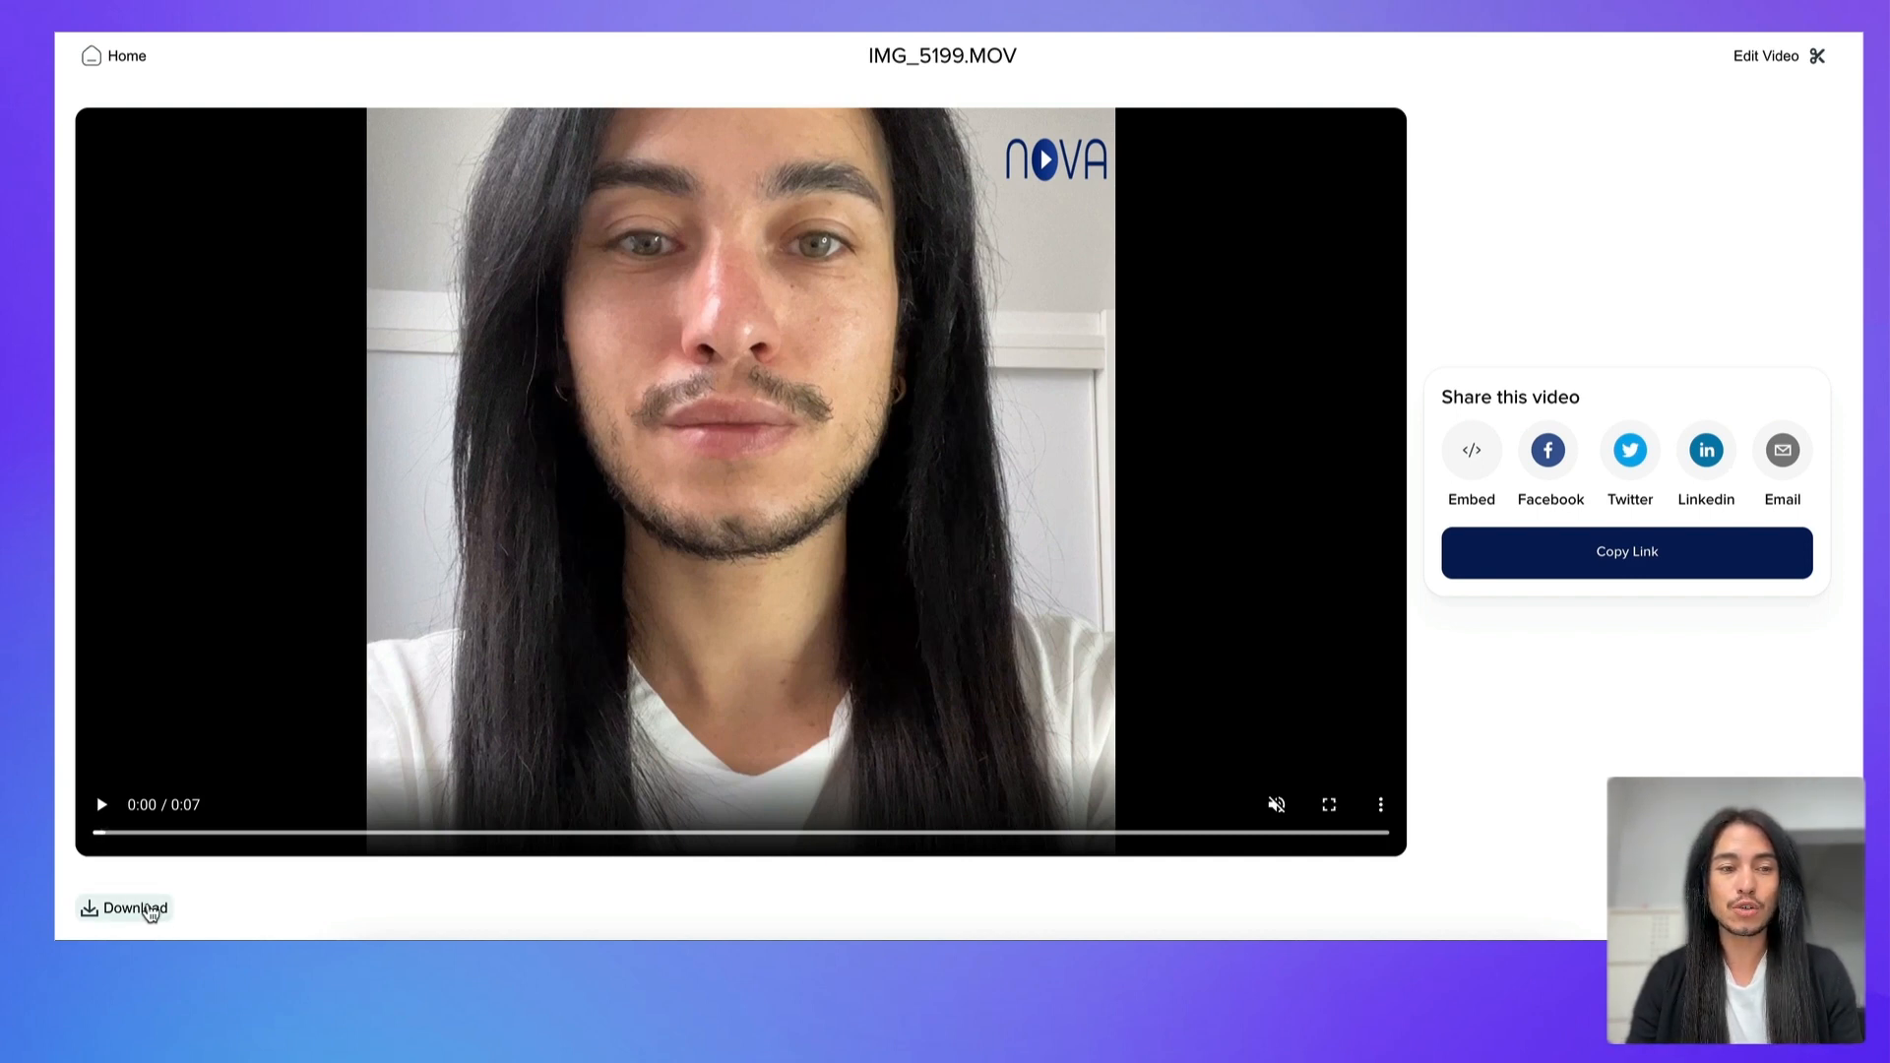
- Download the rendered video, open the downloaded 9.3 (1).mp4 to check it, and close the player
left_click(128, 912)
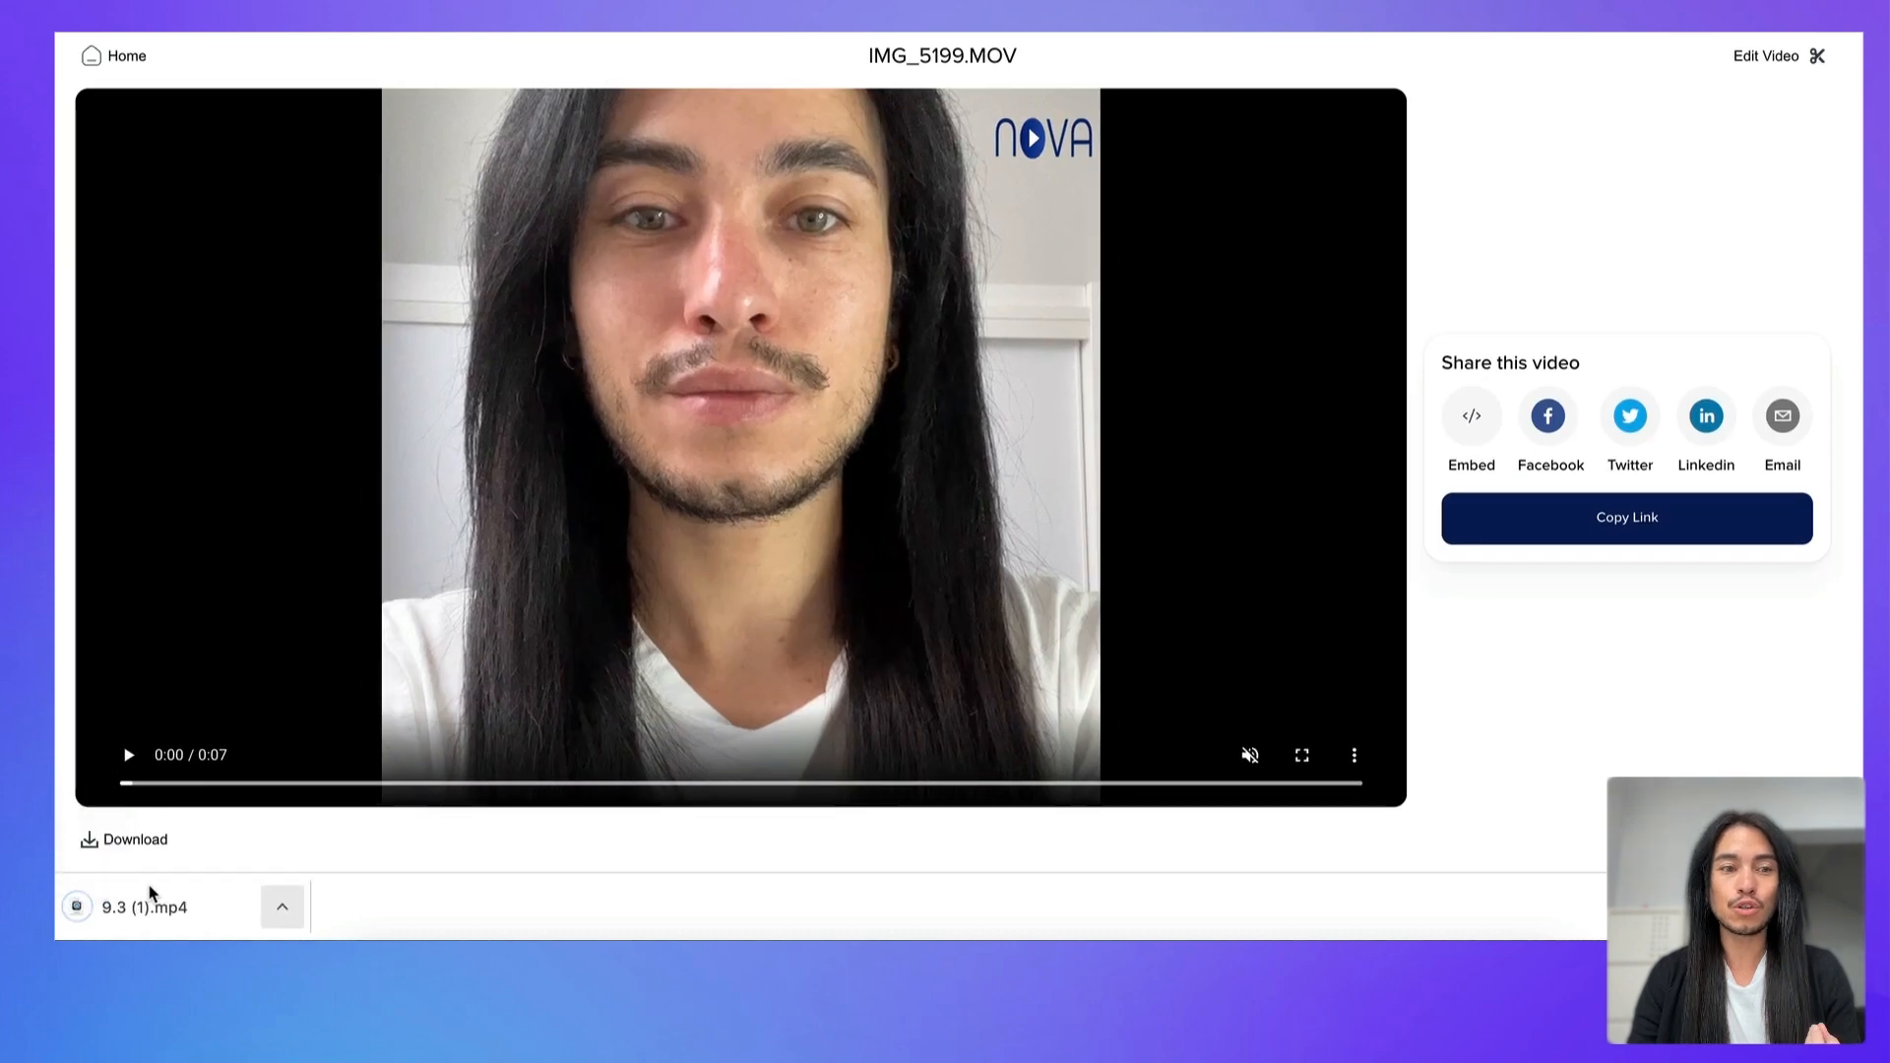
left_click(163, 910)
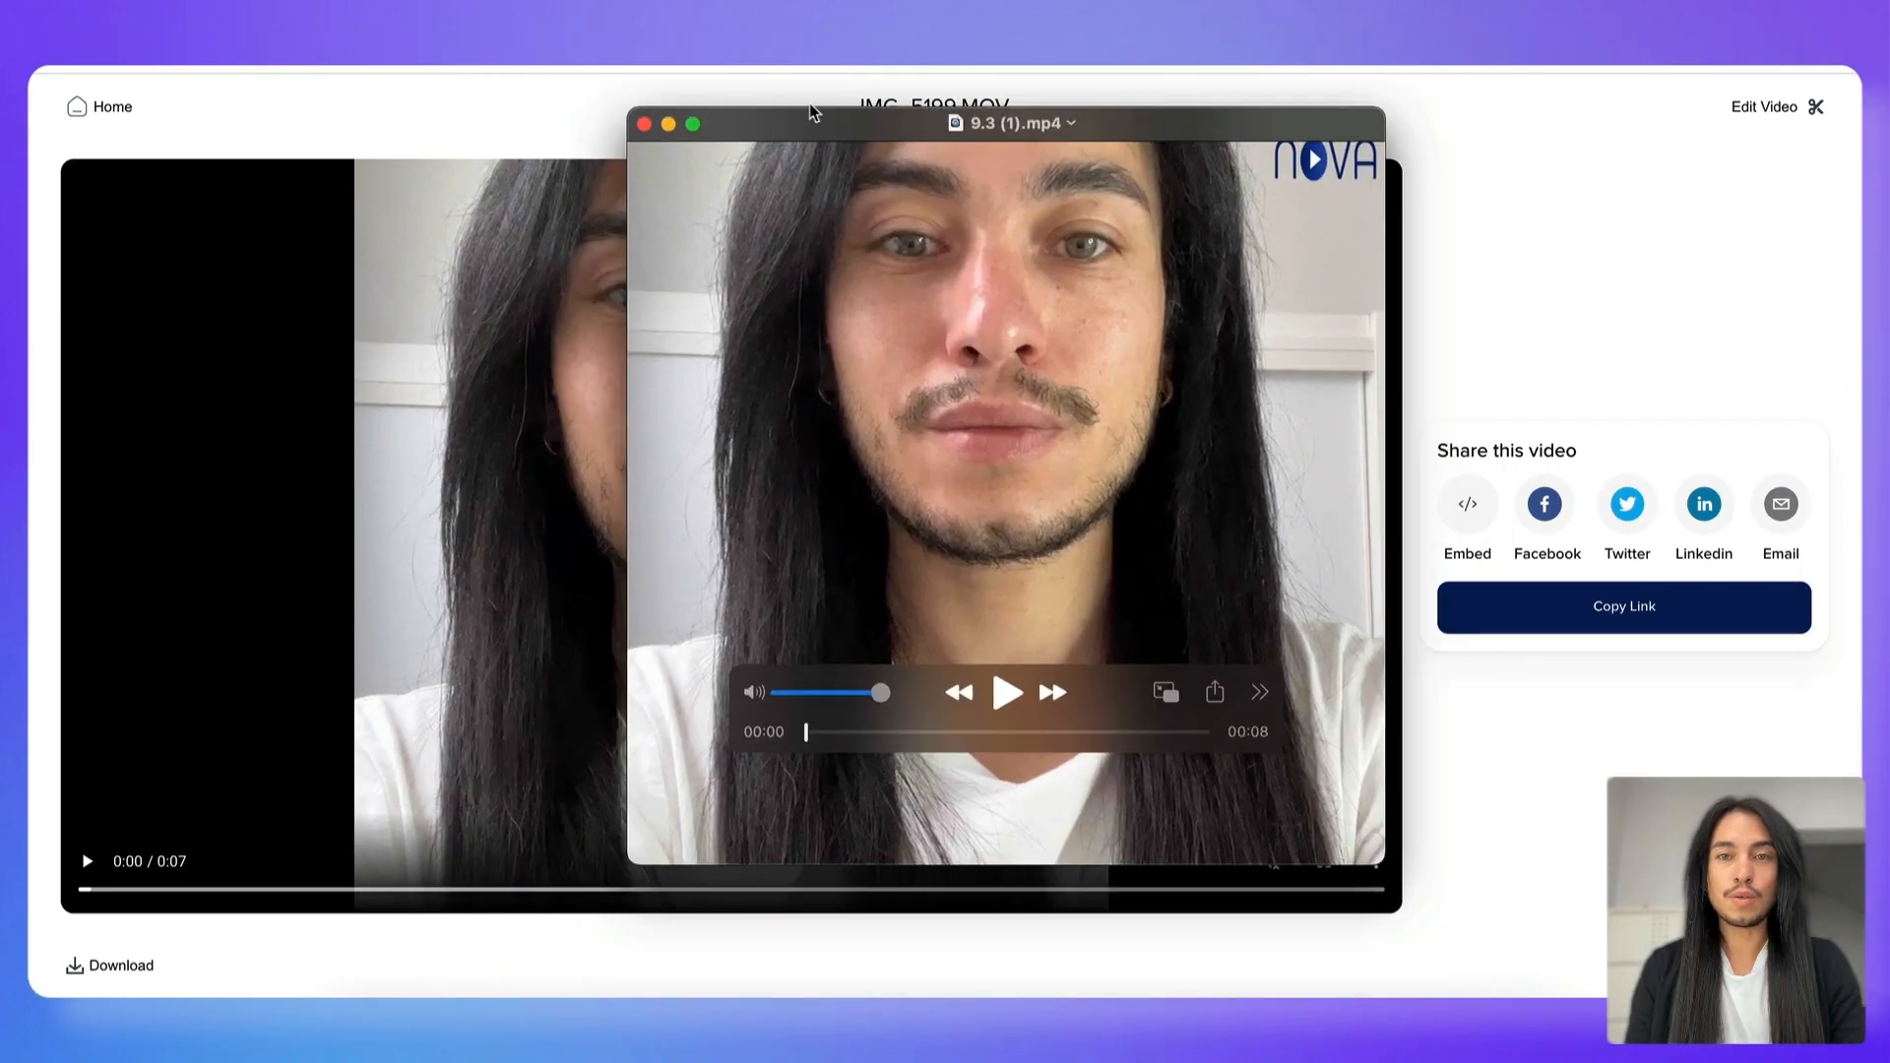
left_click_drag(813, 113, 750, 136)
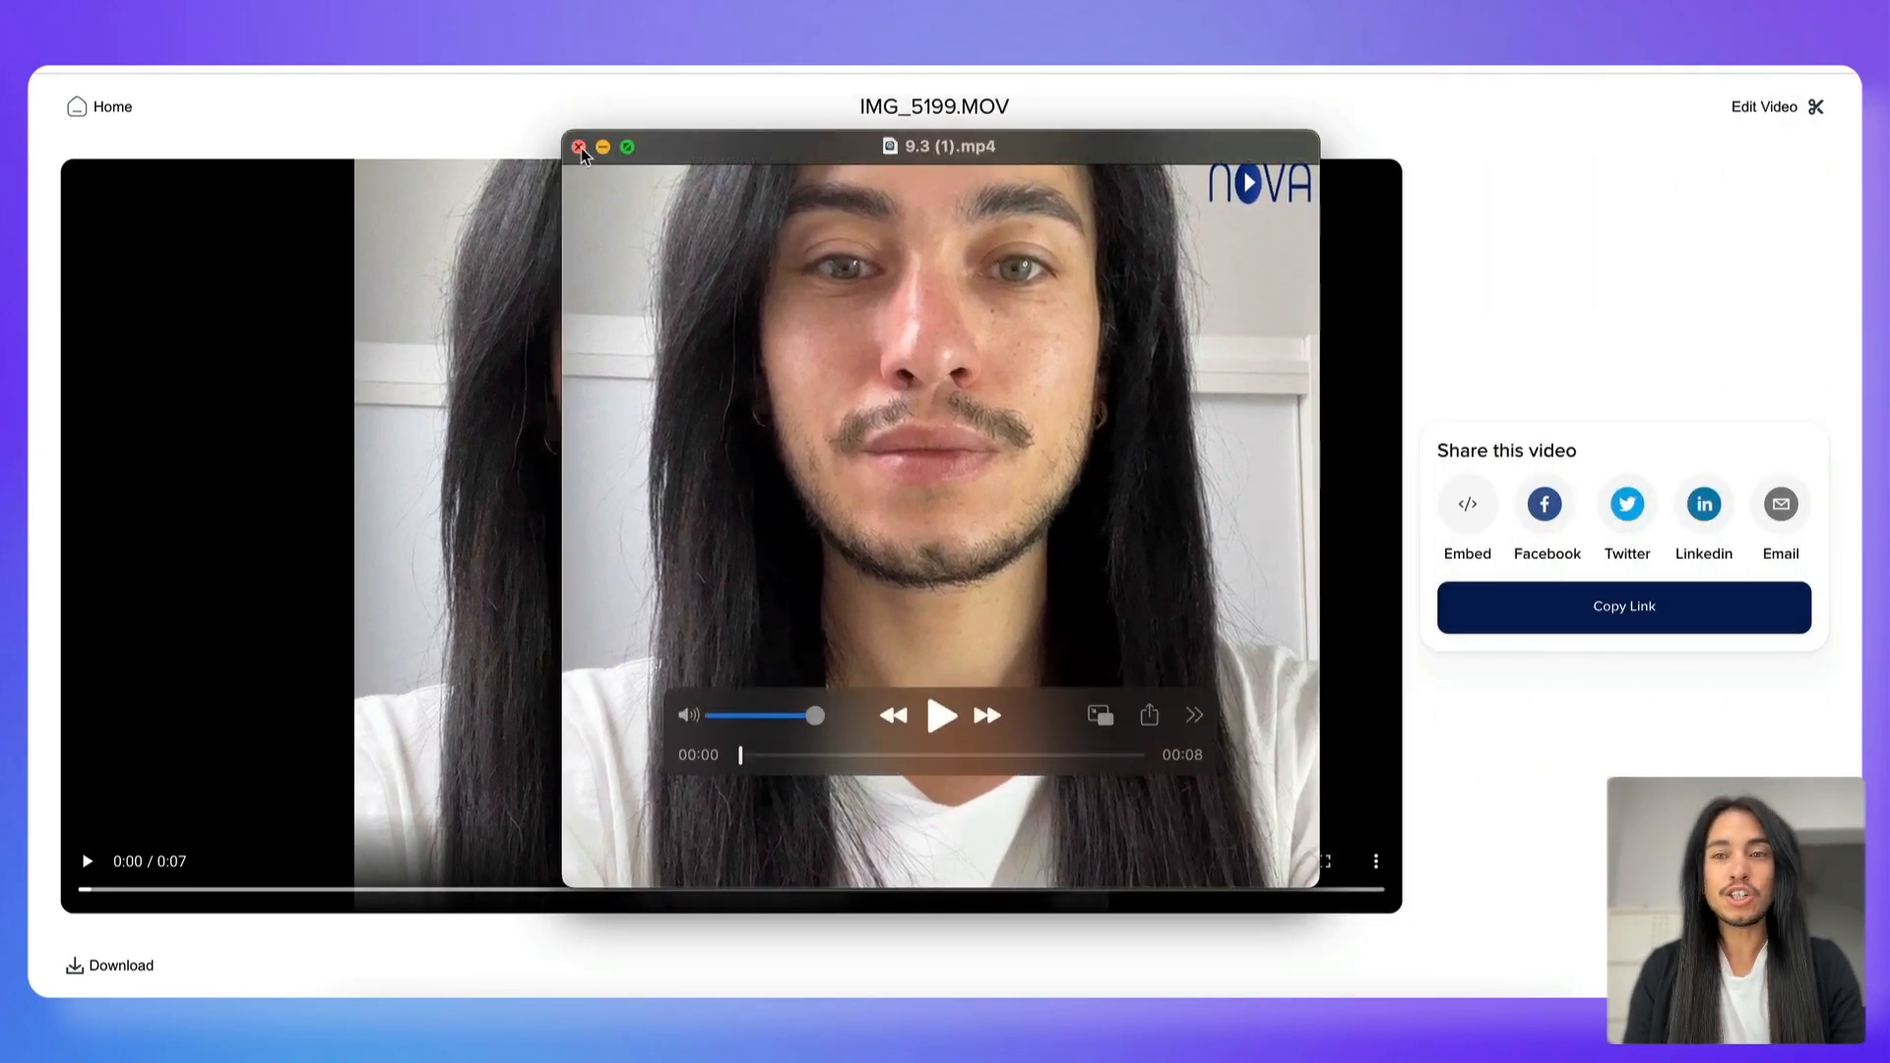
left_click(587, 145)
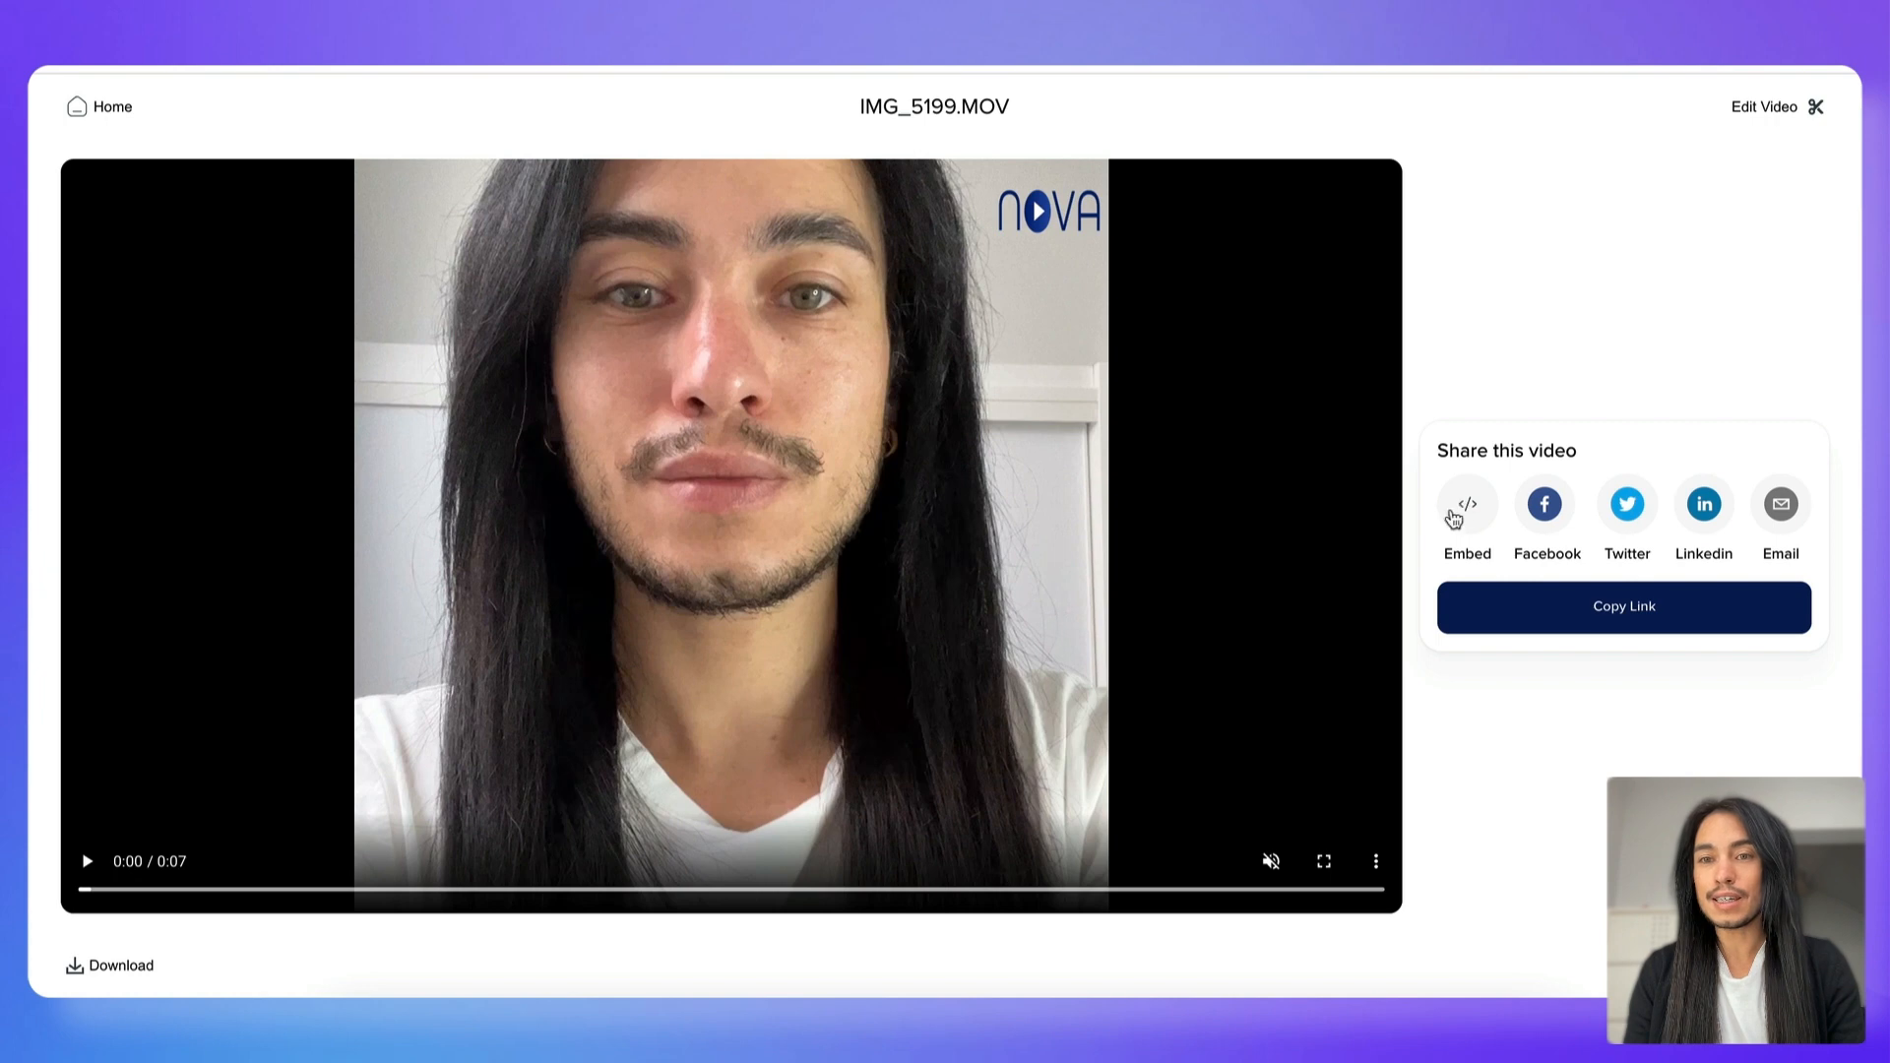